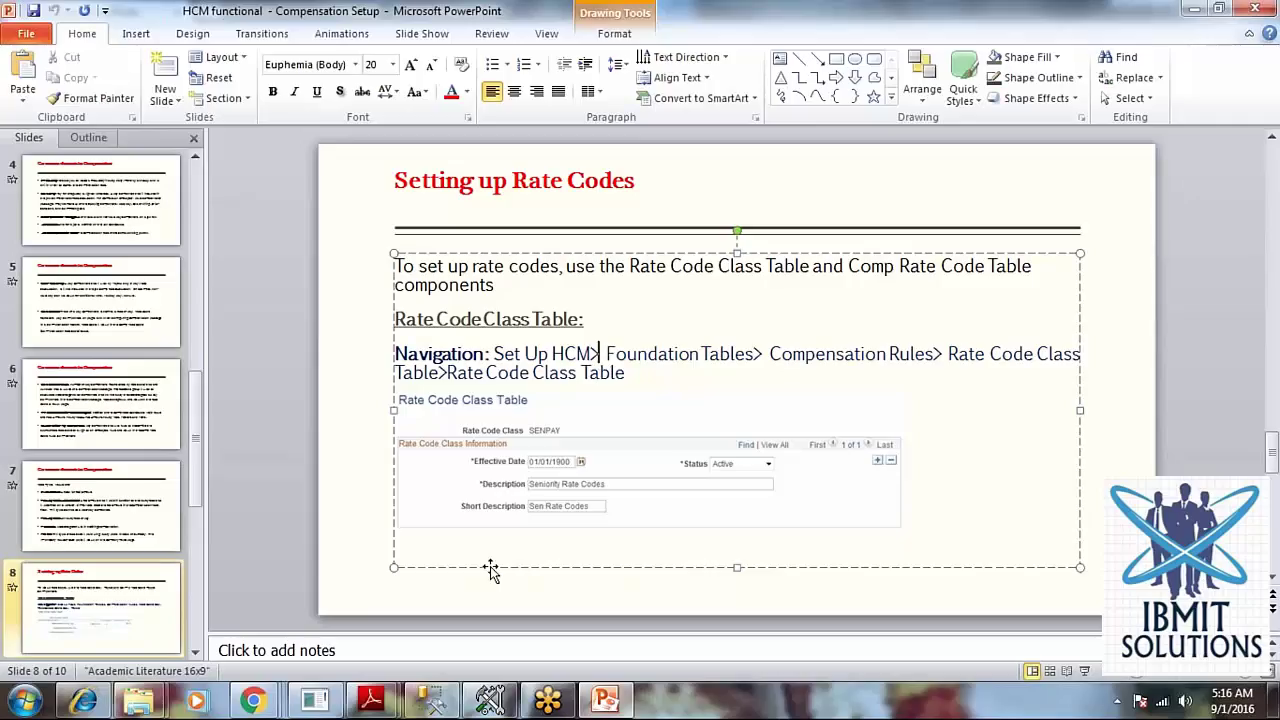
- Switch to the PeopleSoft browser window, open the Rate Code Class Table, and list all existing rate code classes
mouse_move(252, 700)
left_click(451, 640)
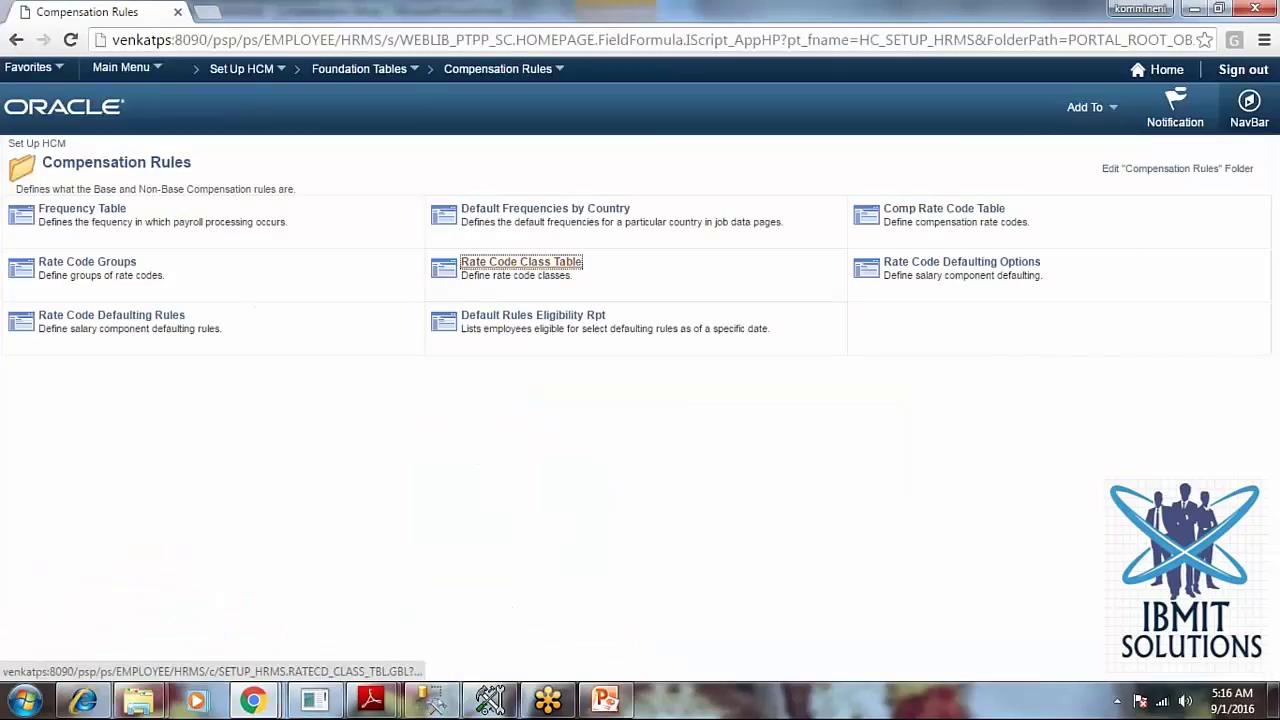
left_click(521, 262)
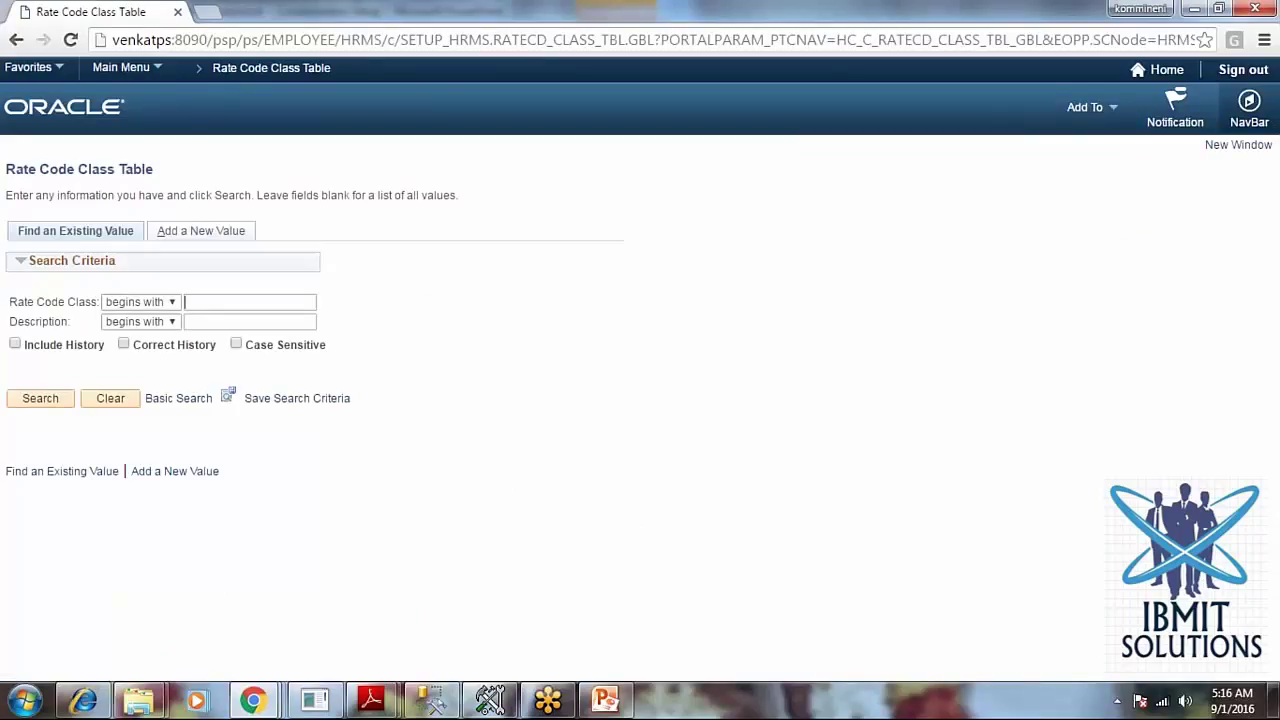
left_click(34, 400)
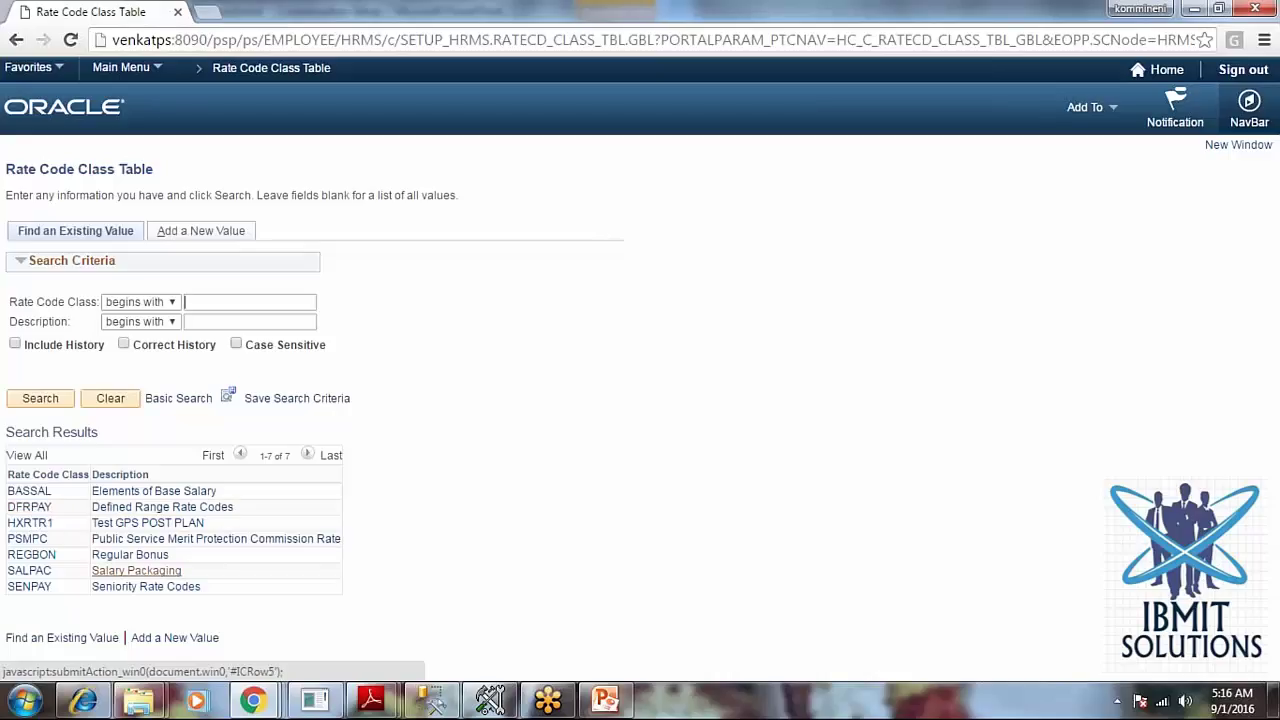
- Open the BASSAL rate code class to review its details, and return to the search results
left_click(172, 497)
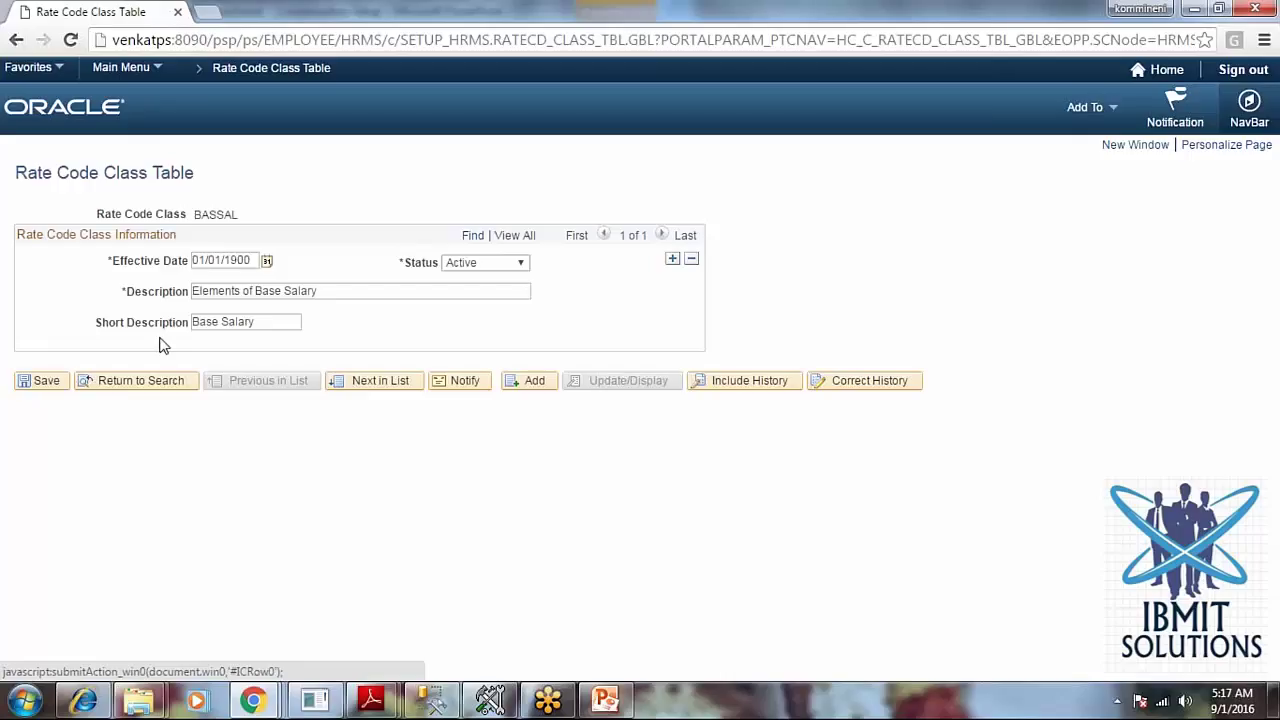
double_click(220, 214)
left_click(176, 381)
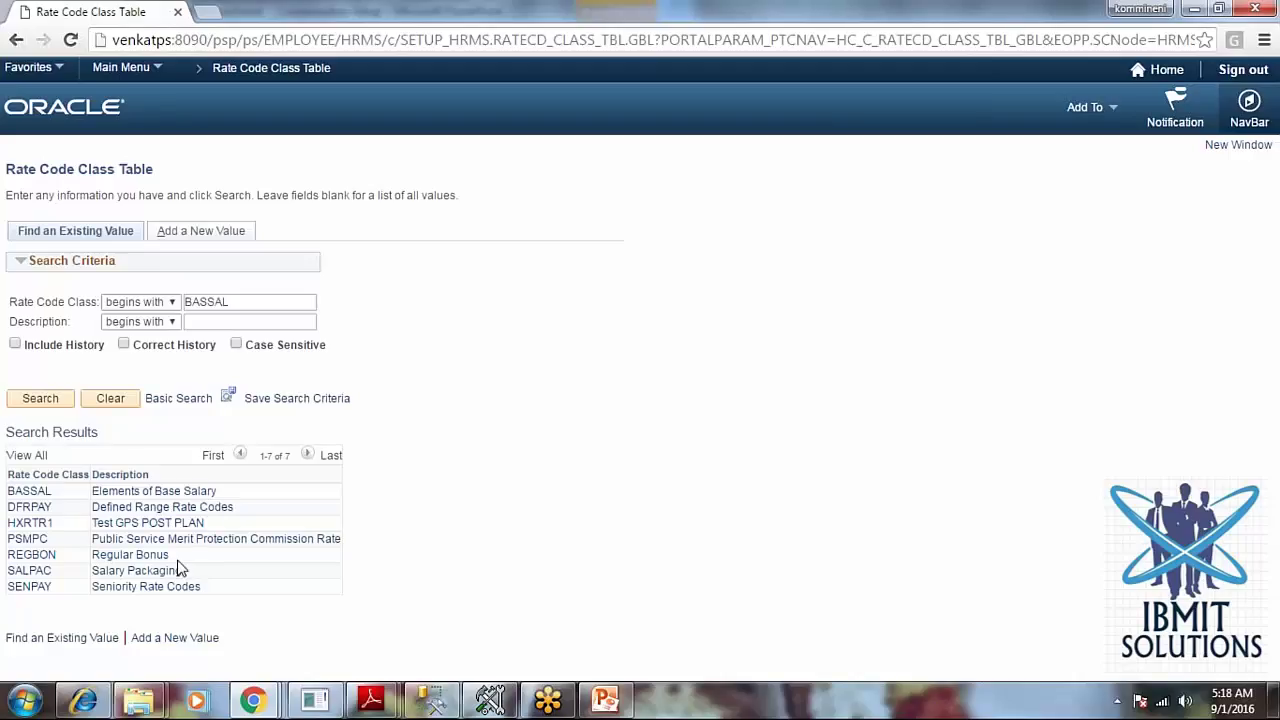
- Go back to the Compensation Rules folder and open the Comp Rate Code Table
left_click(122, 67)
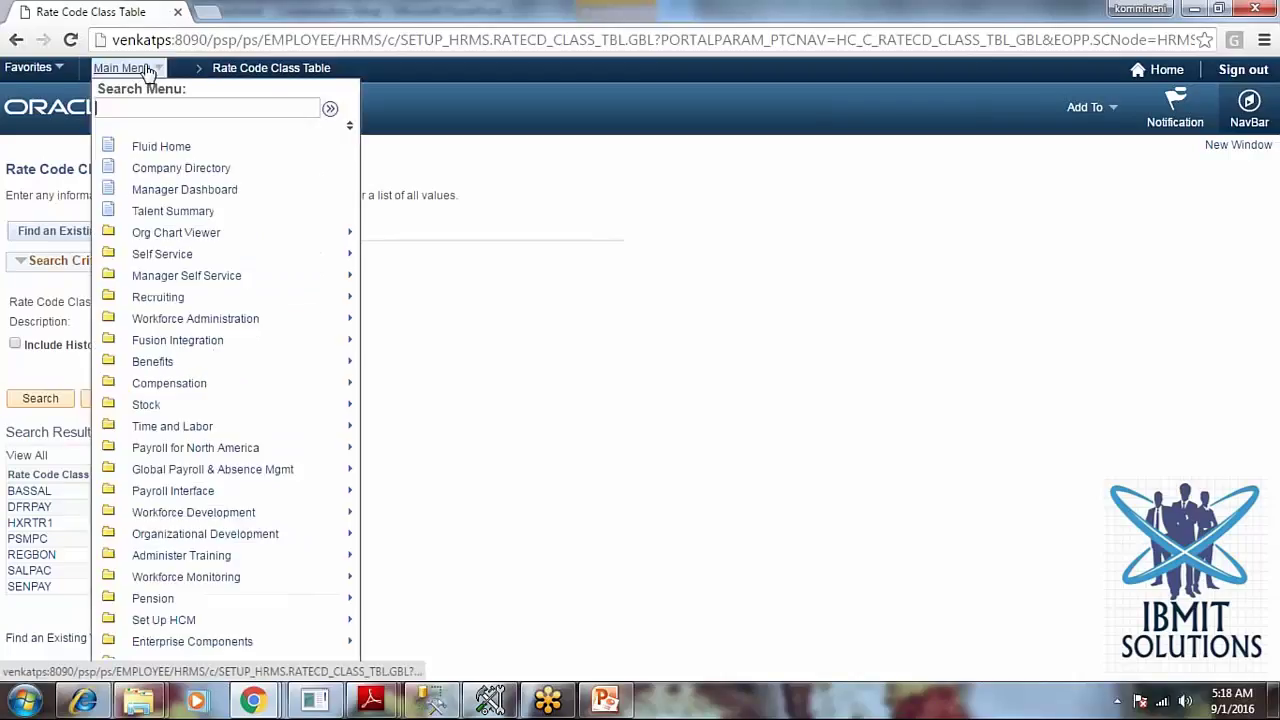
left_click(14, 40)
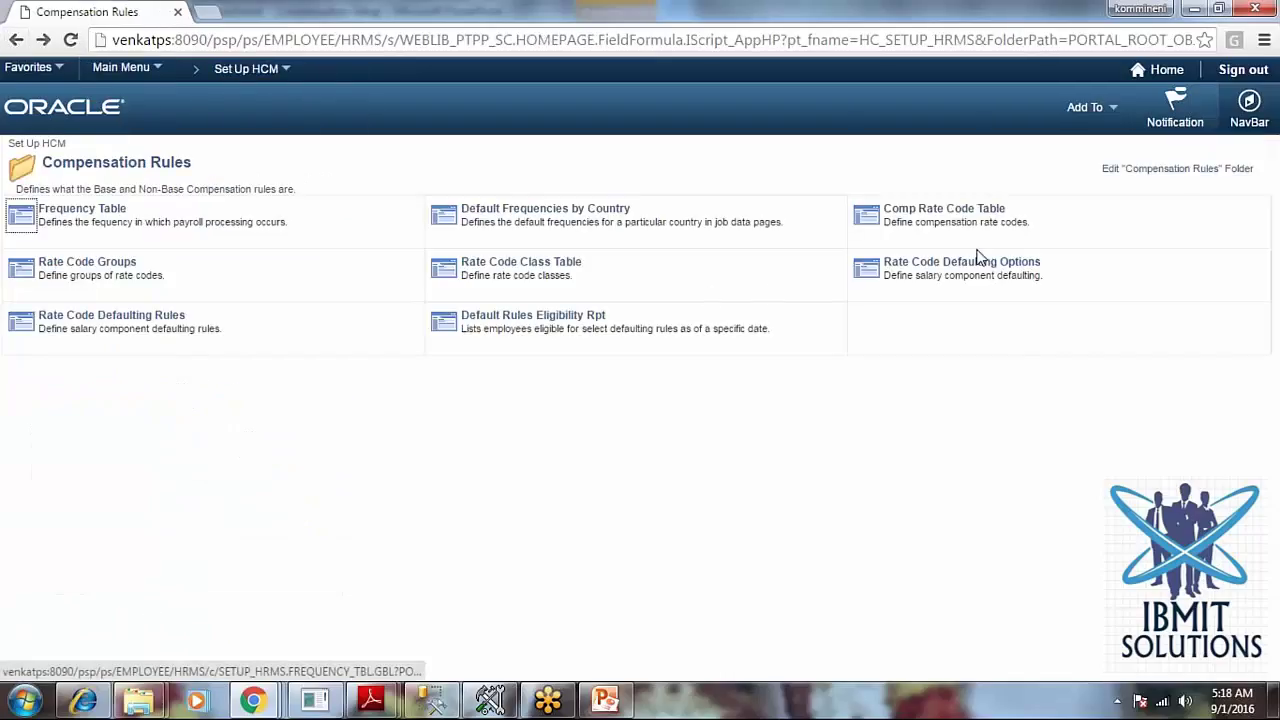
left_click(944, 208)
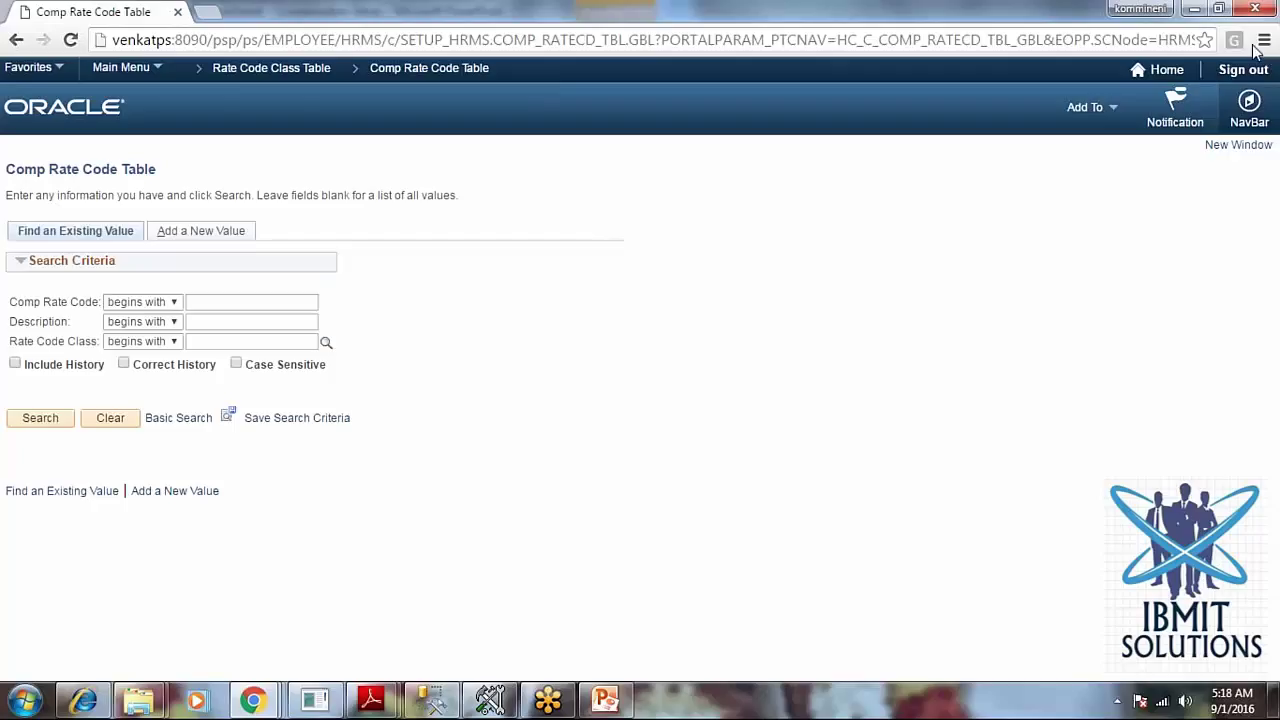
- Open PeopleTools from the classic home page and look through its Utilities folder, returning to PeopleTools
left_click(1166, 70)
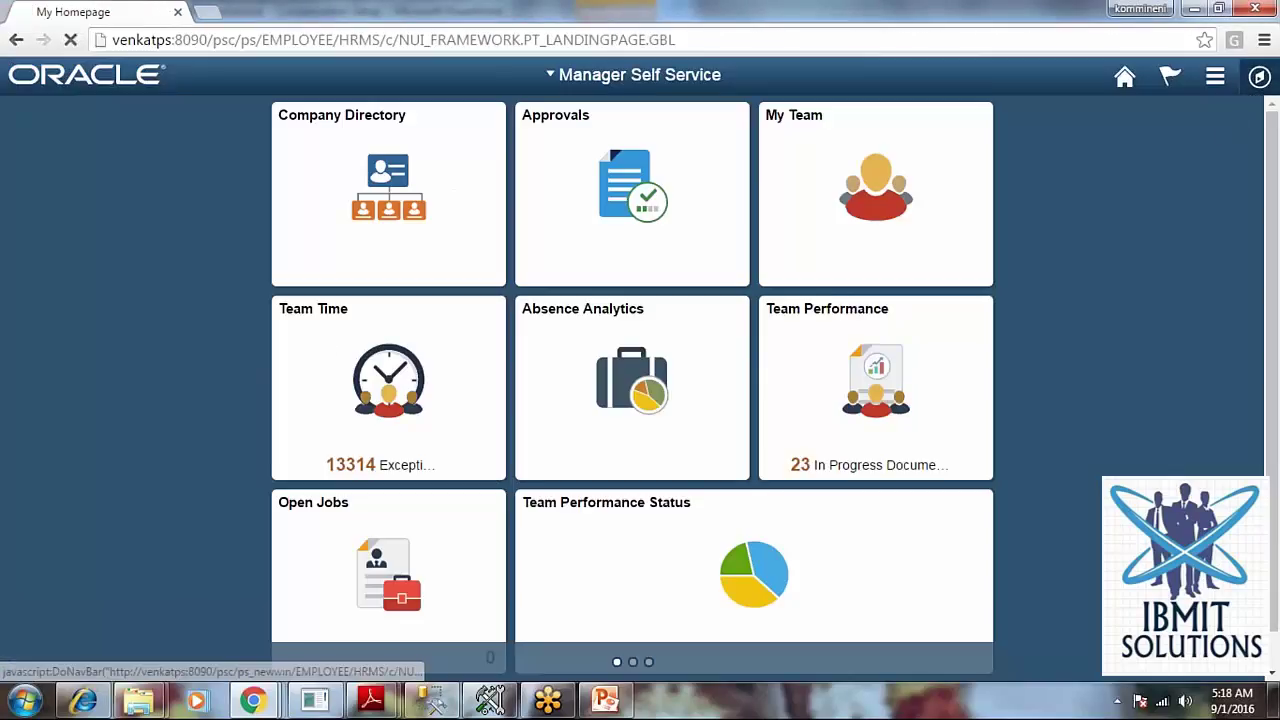
left_click(1259, 76)
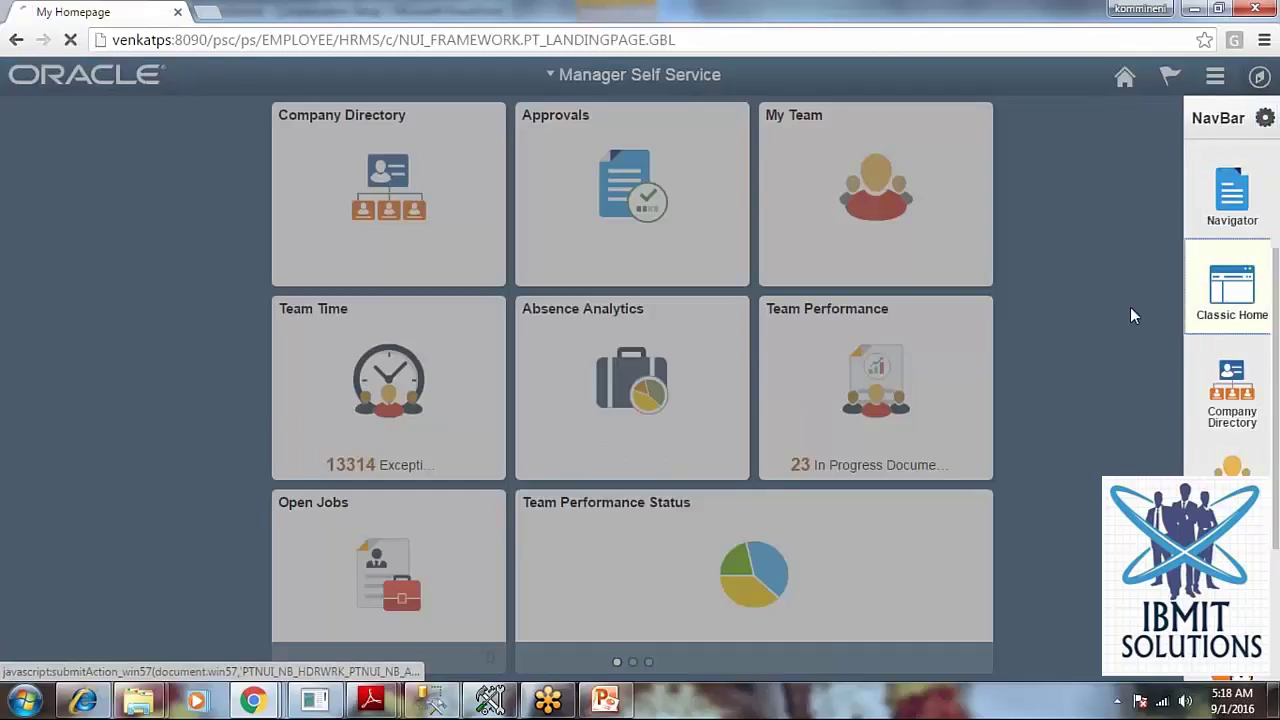
scroll(280, 491, "down", 1)
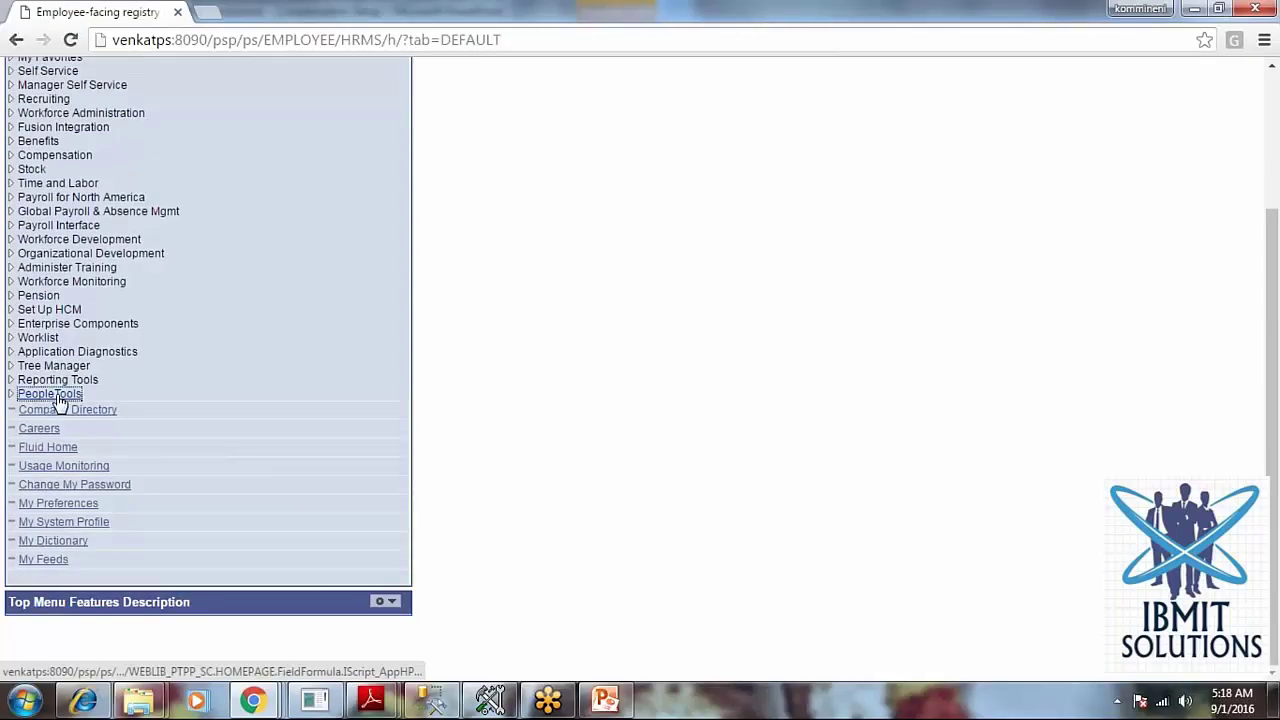
left_click(55, 396)
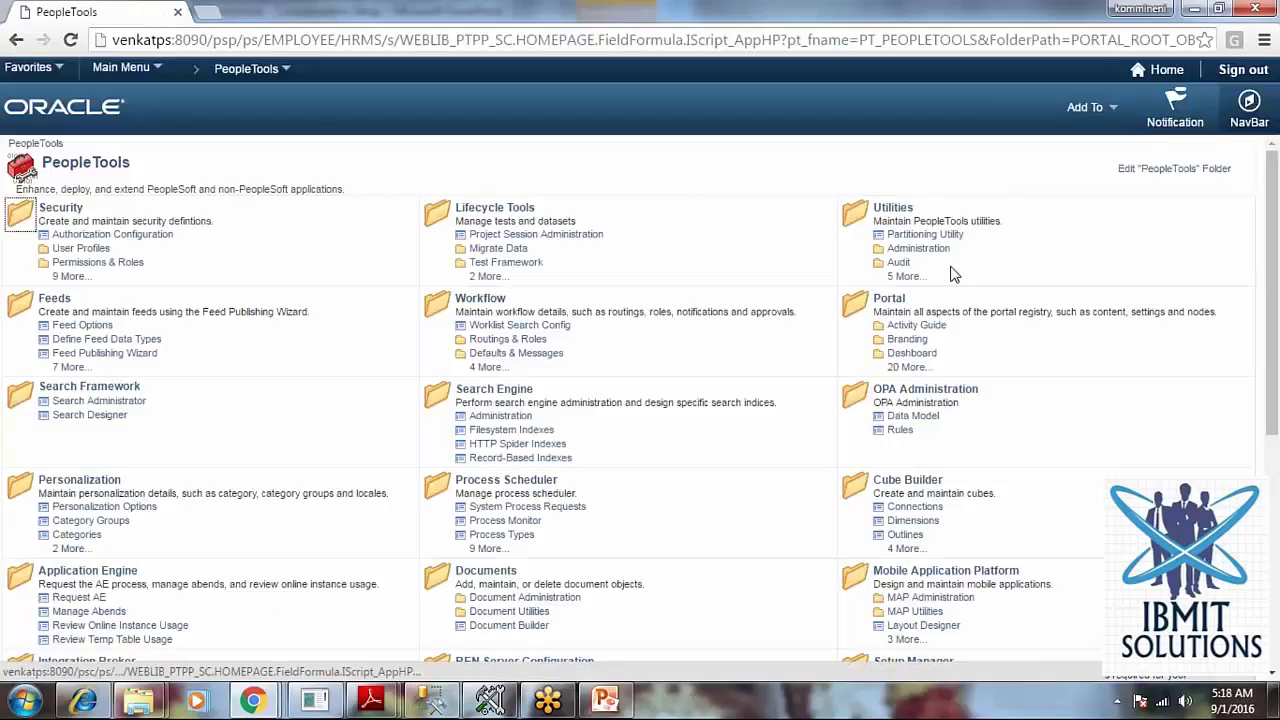
left_click(893, 207)
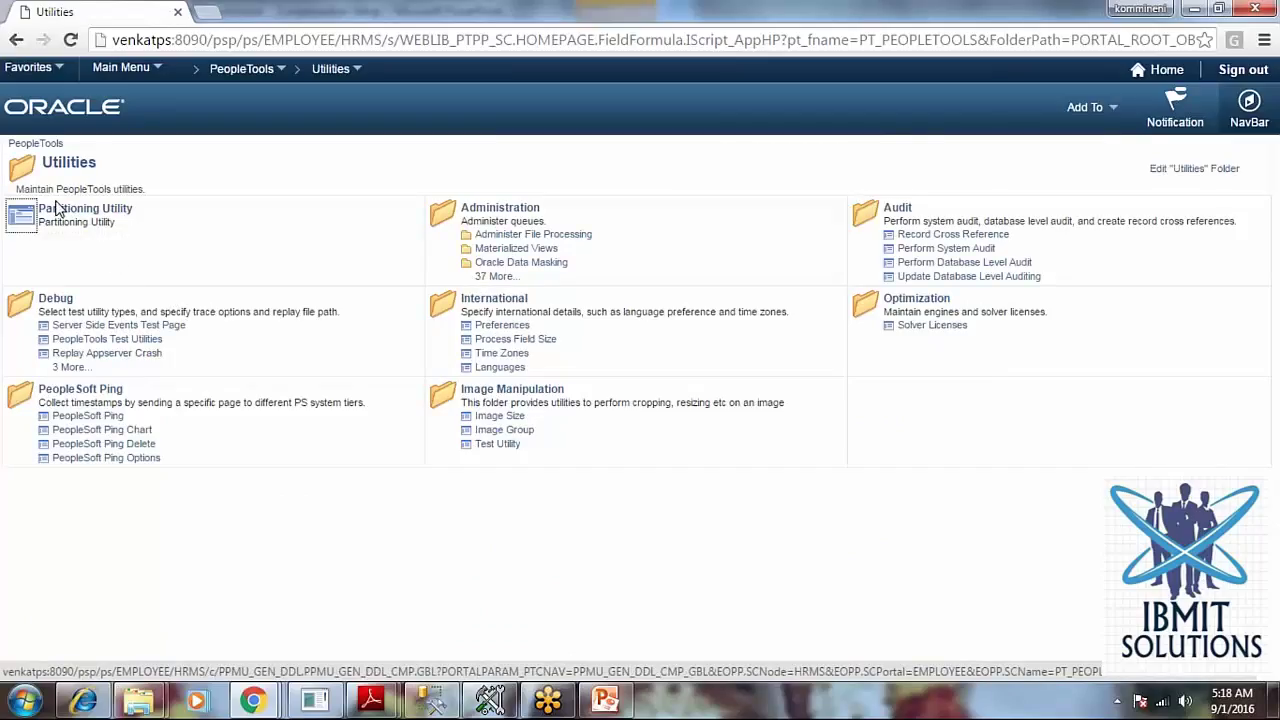
left_click(16, 40)
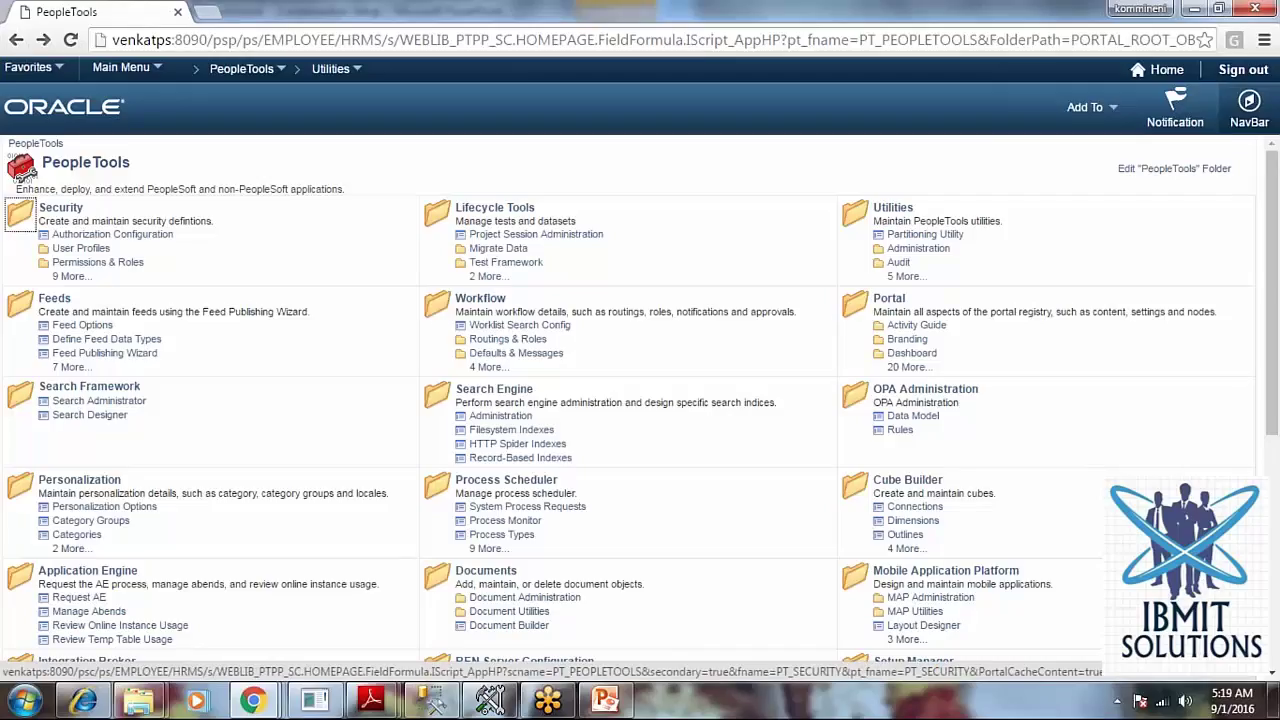
- Open Branding System Options under Portal > Branding and view the available default branding themes without changing the selection
left_click(889, 298)
left_click(480, 208)
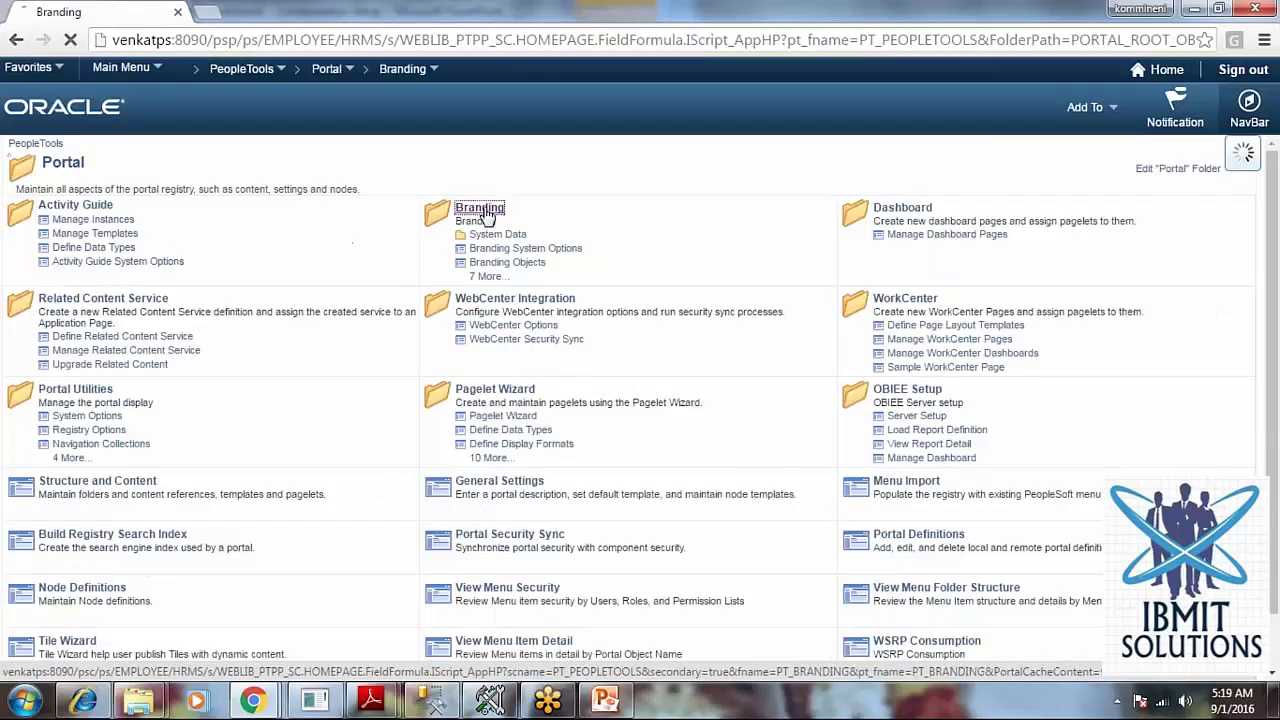
left_click(487, 216)
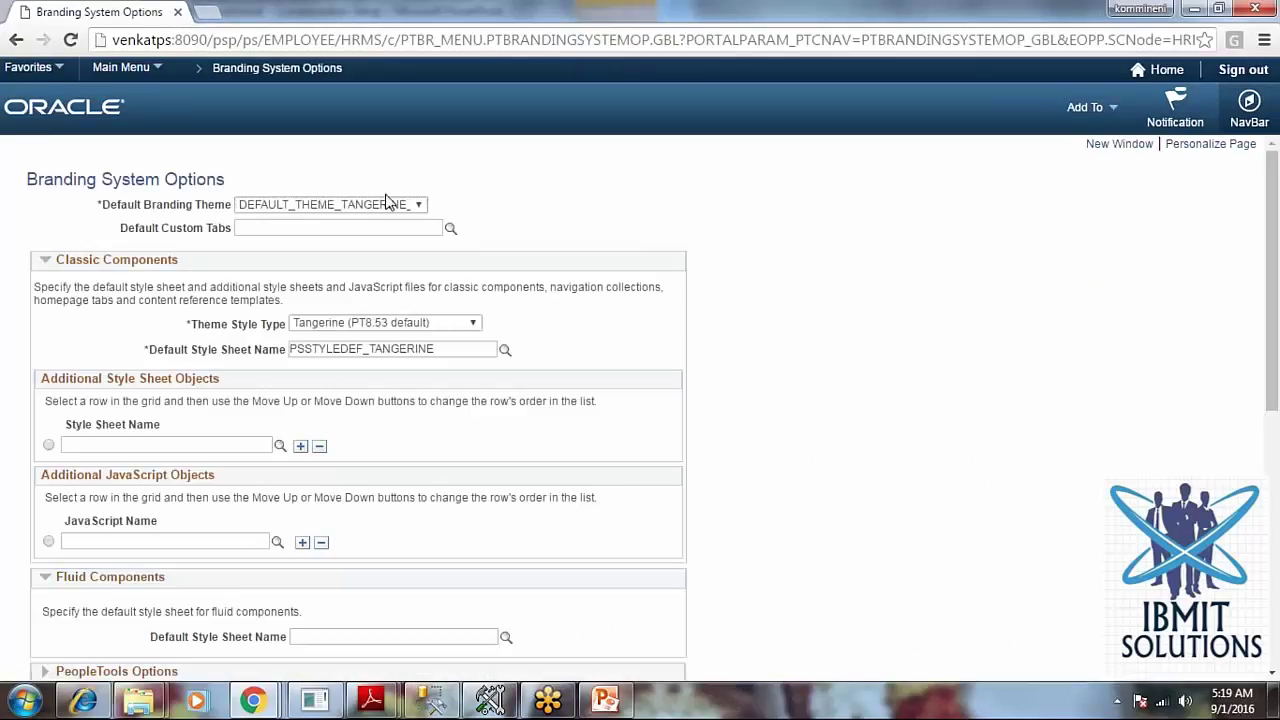
left_click(388, 204)
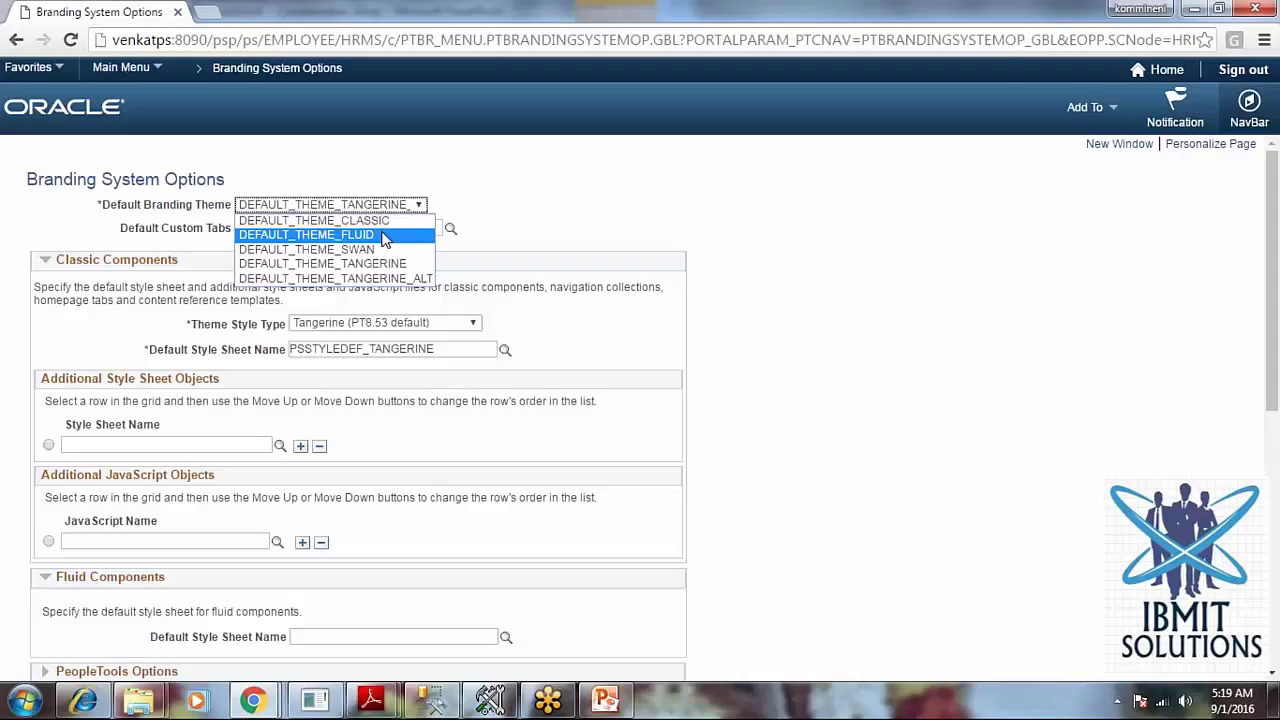
left_click(806, 229)
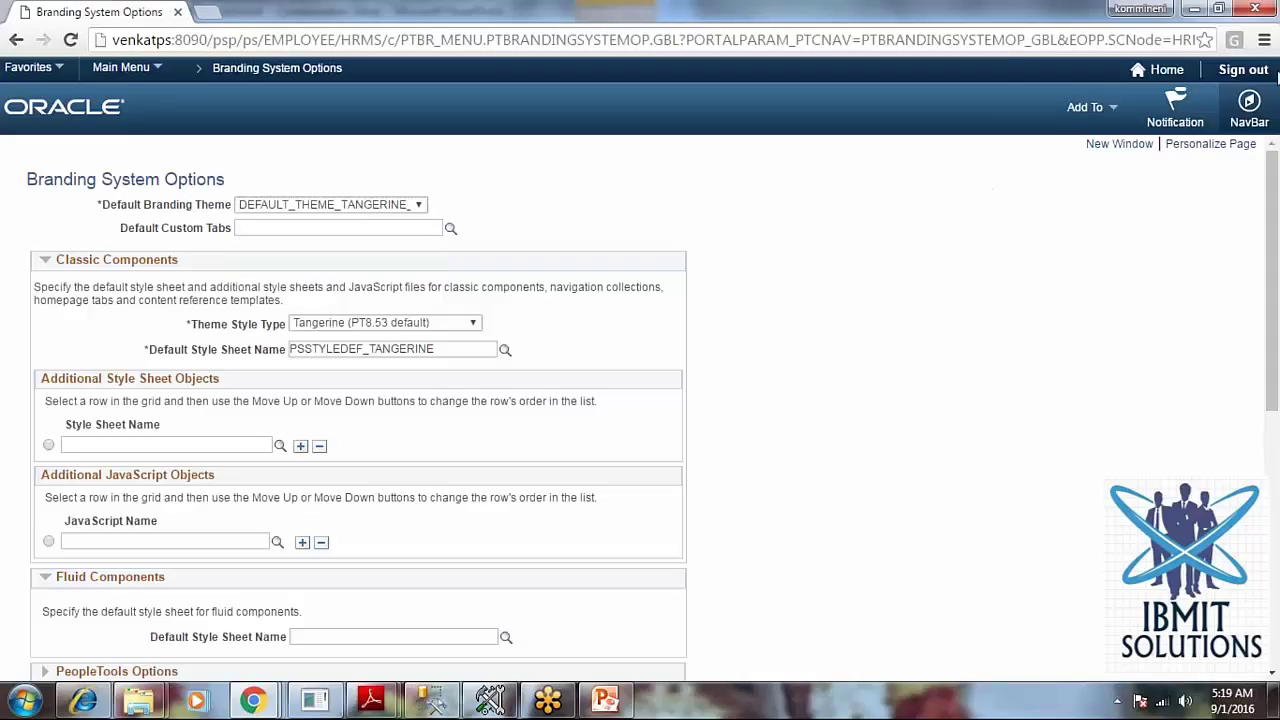
- Return to the classic home page and open the Comp Rate Code Table under Set Up HCM > Foundation Tables > Compensation Rules
left_click(1168, 72)
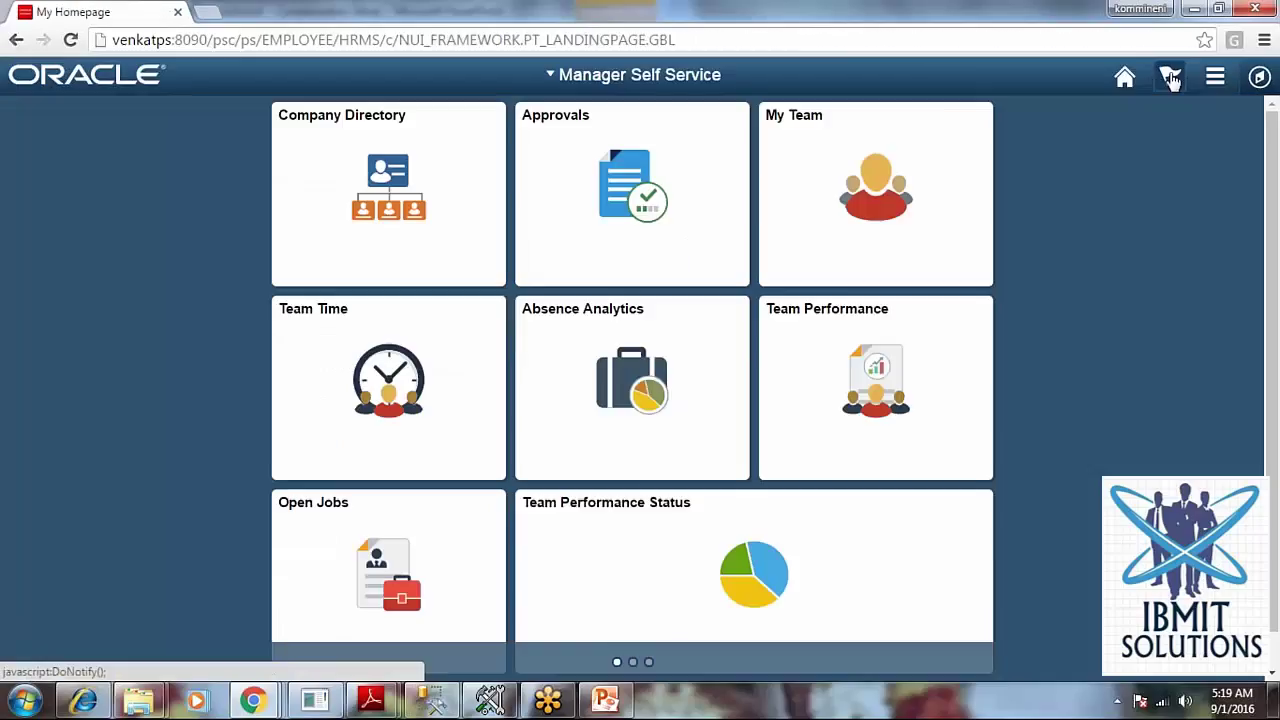
left_click(1259, 77)
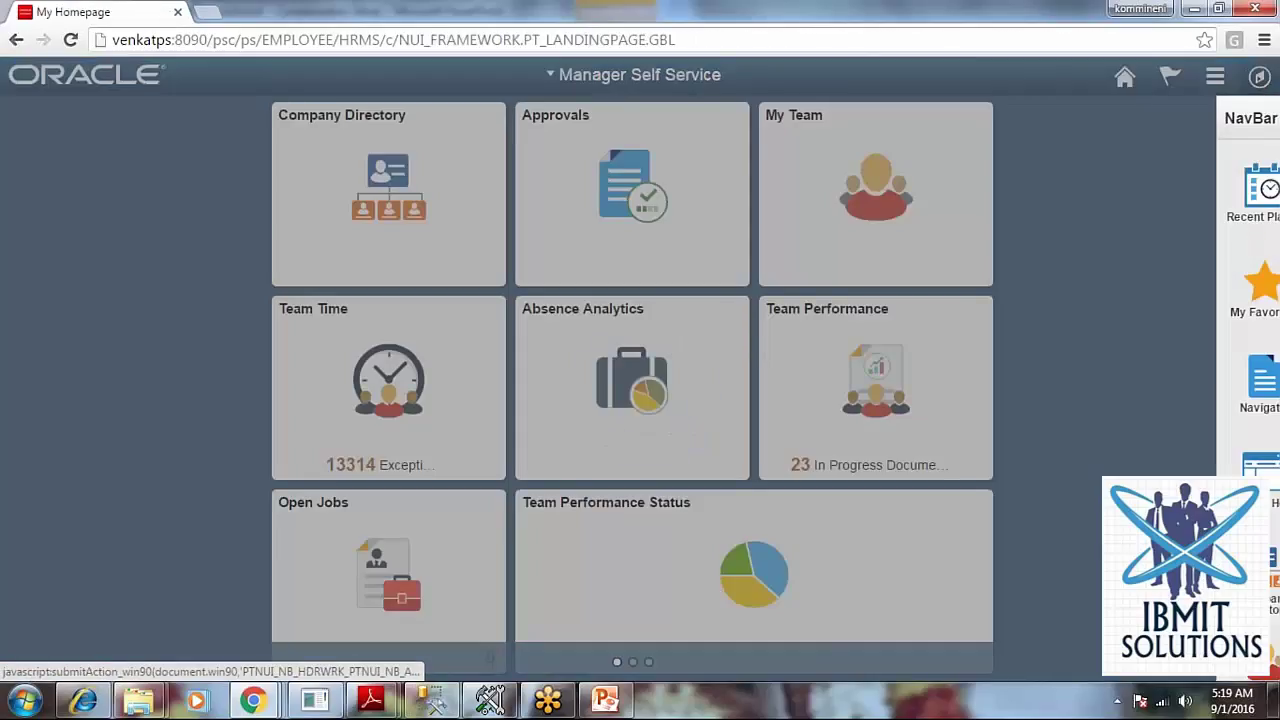
left_click(1246, 416)
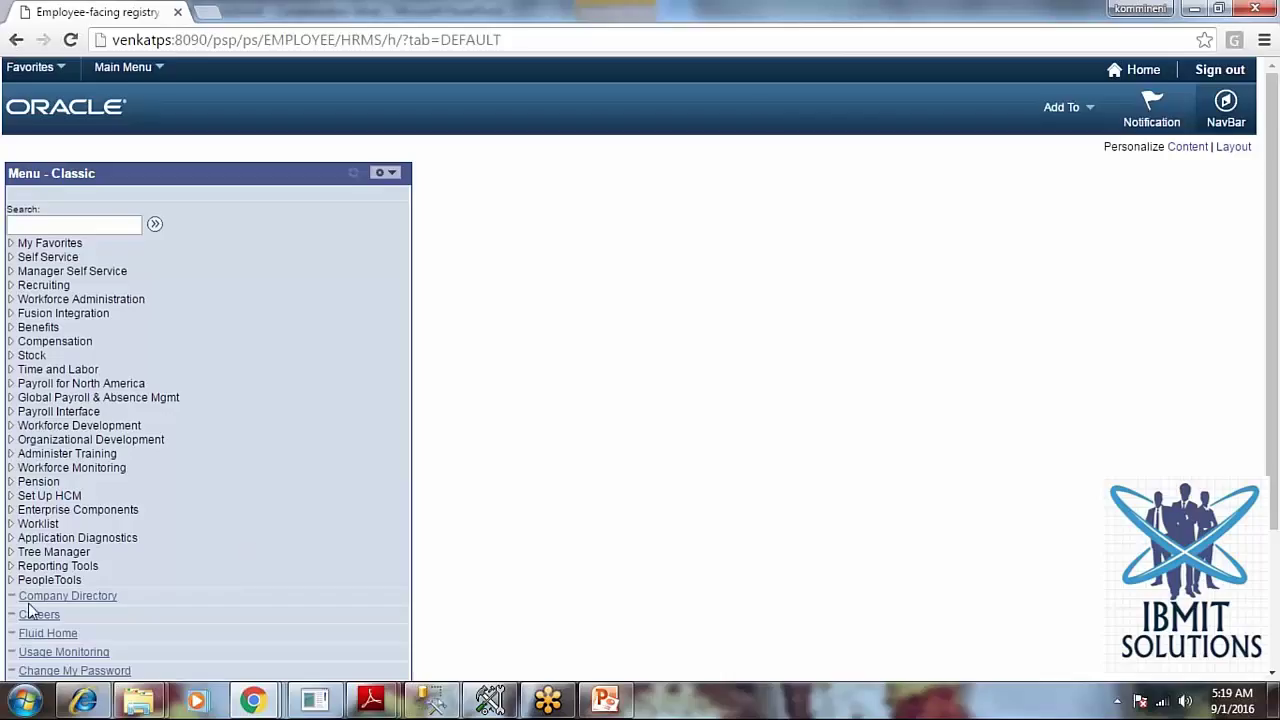
left_click(50, 496)
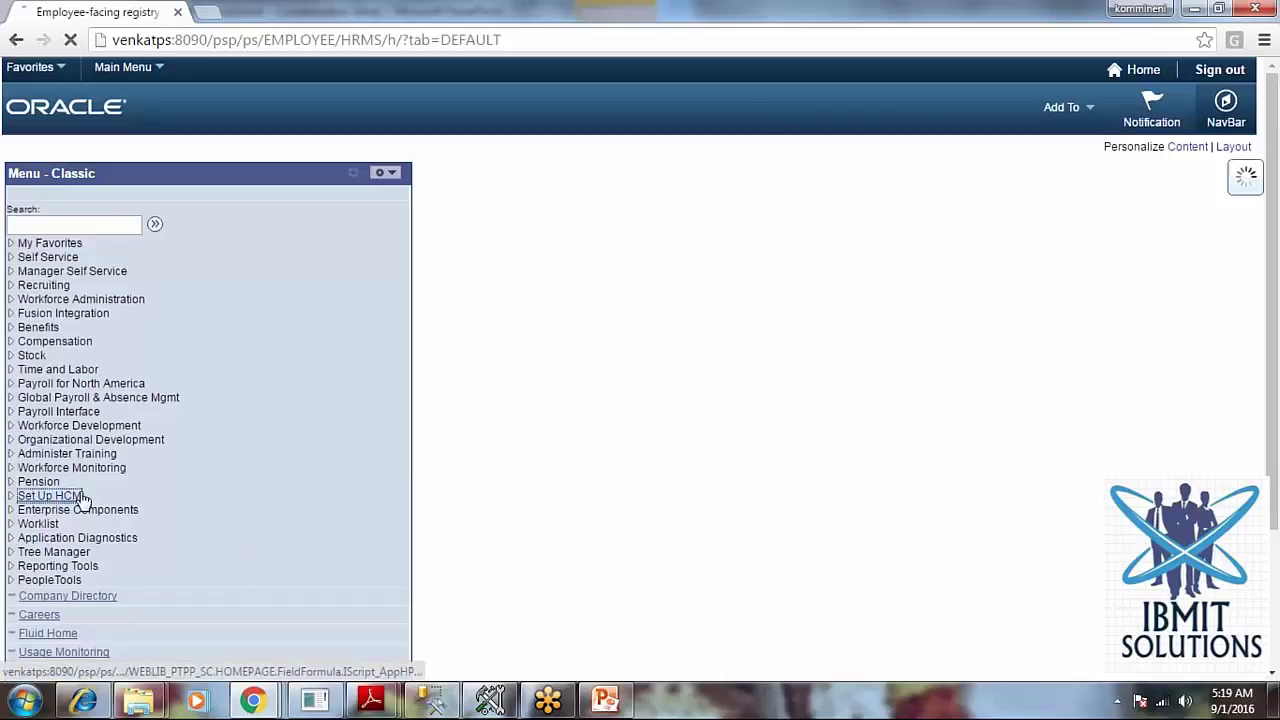
left_click(80, 310)
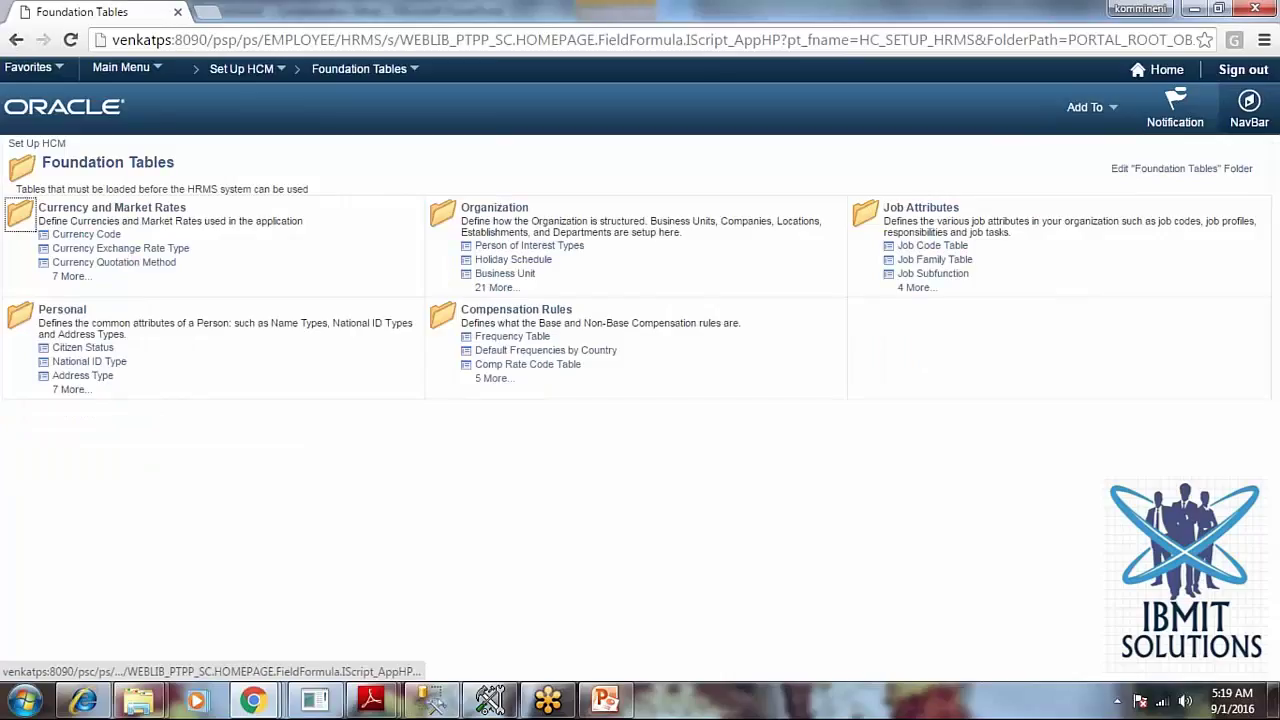
left_click(522, 312)
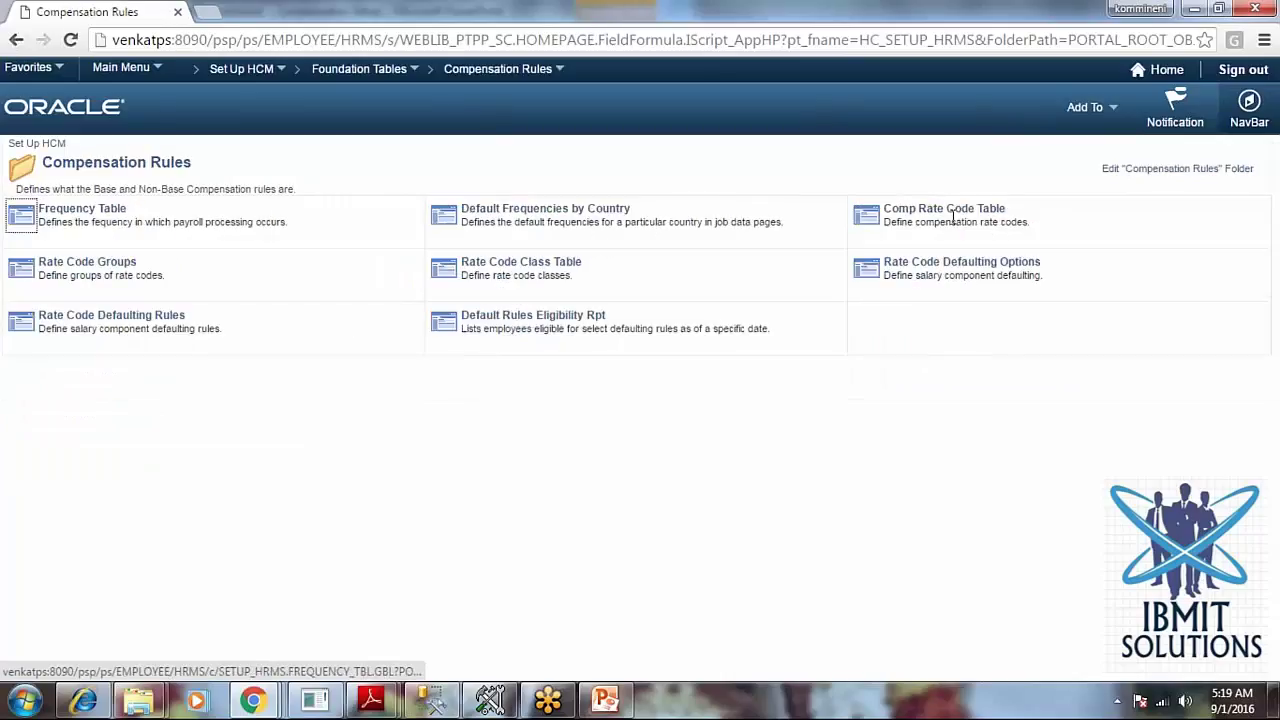
left_click(950, 212)
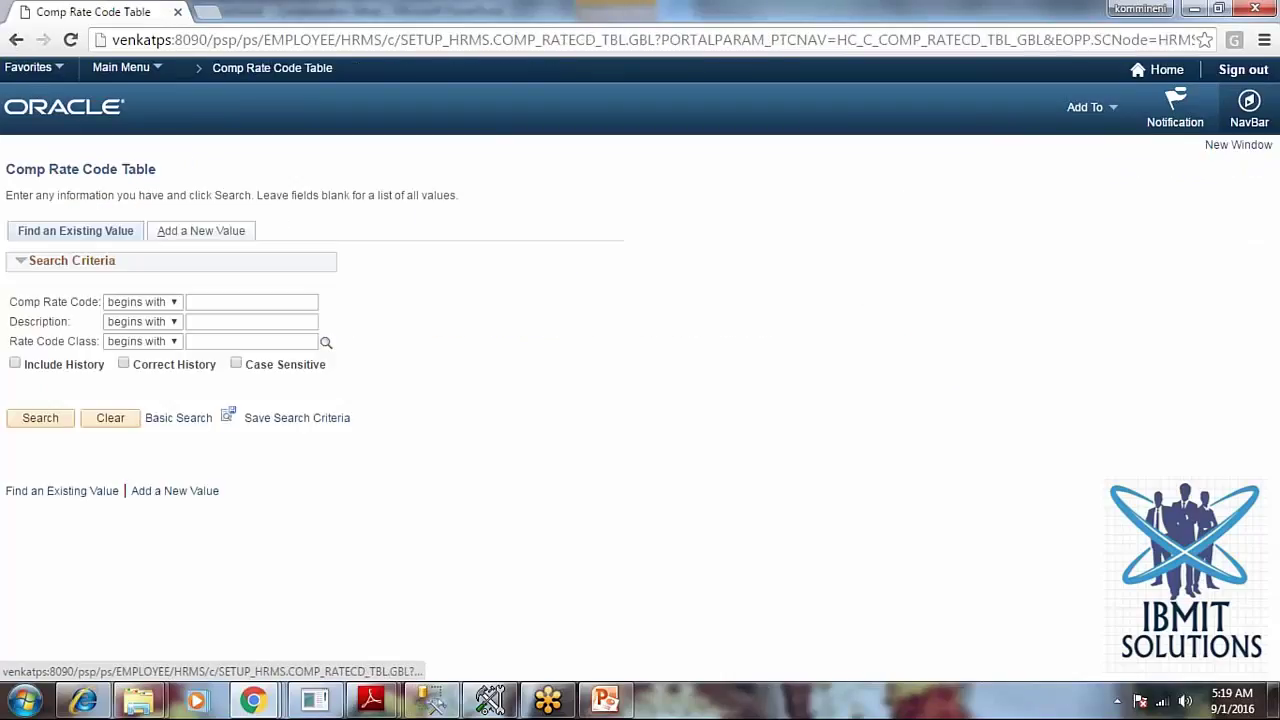
- List all comp rate codes with blank search criteria and examine their base pay switches, rate code types and rate code classes
left_click(54, 420)
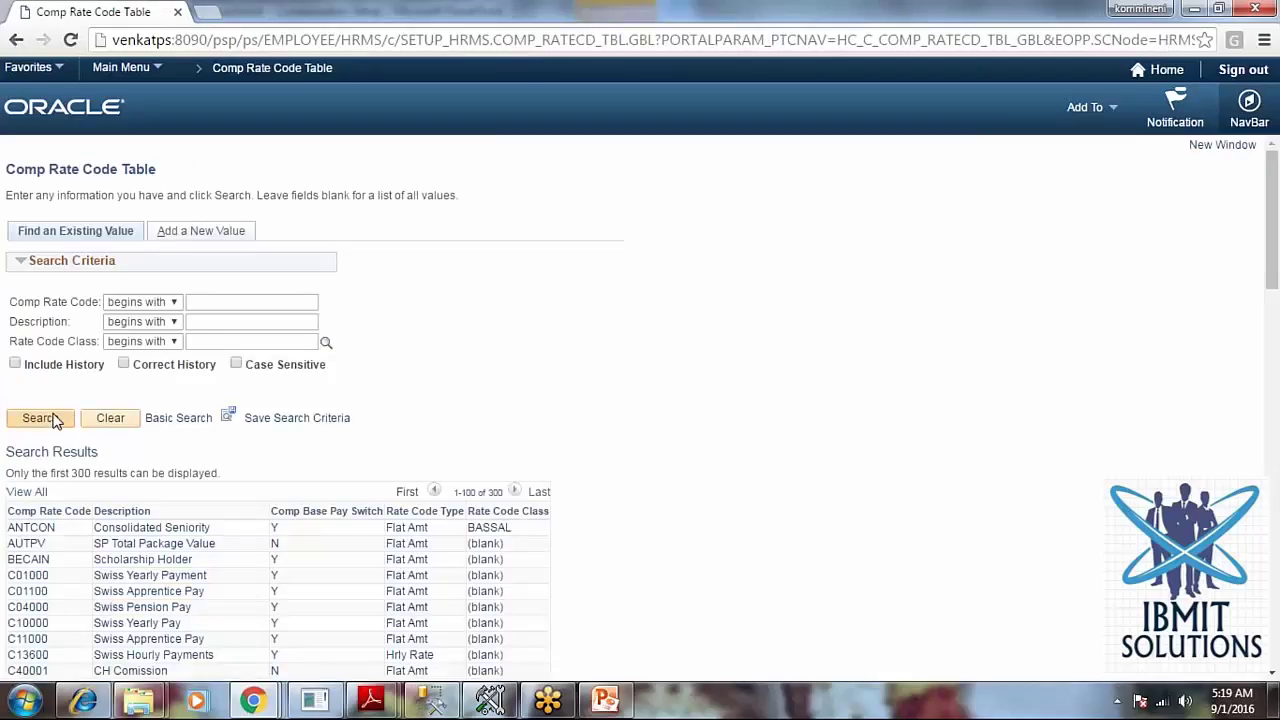
scroll(63, 420, "down", 2)
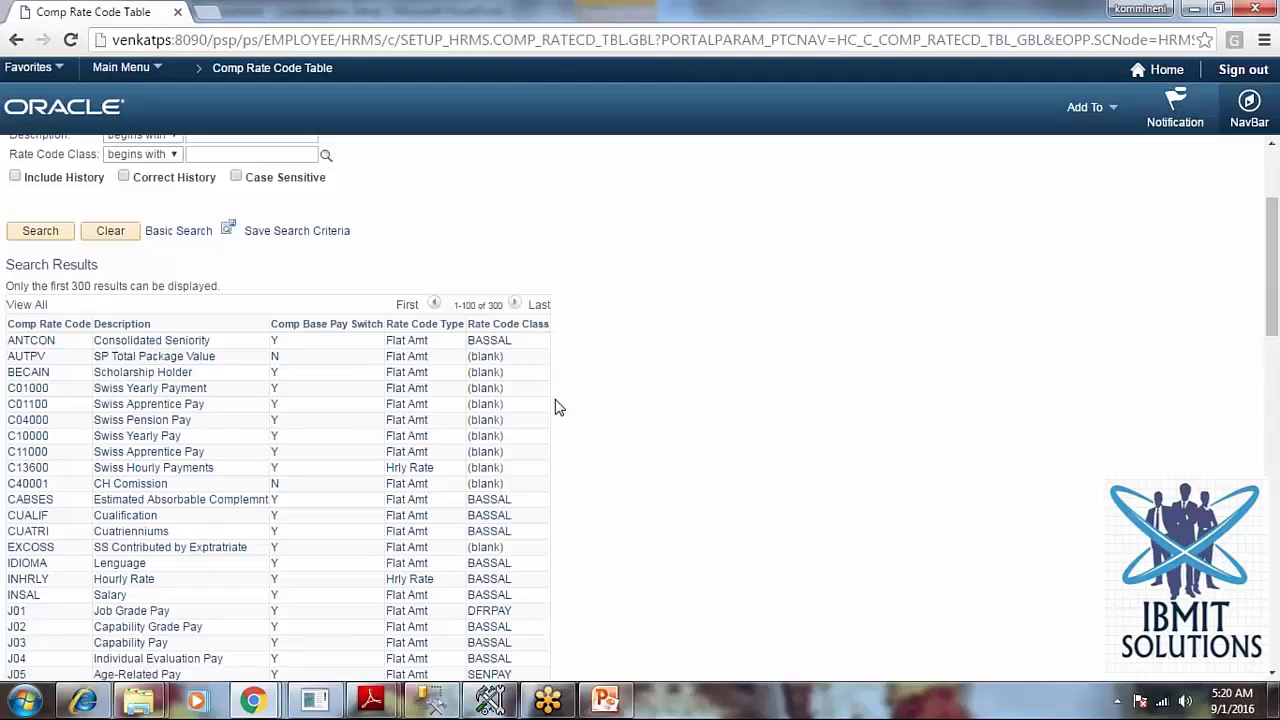
scroll(558, 407, "down", 4)
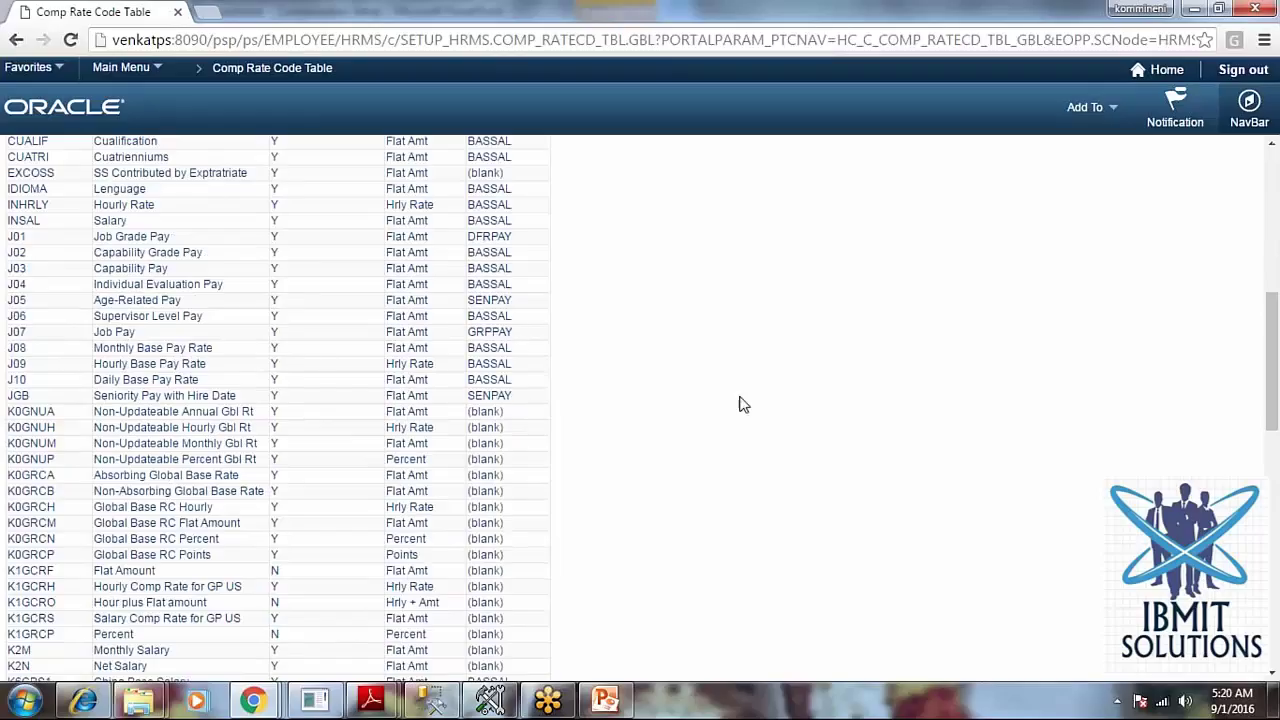
scroll(743, 404, "down", 10)
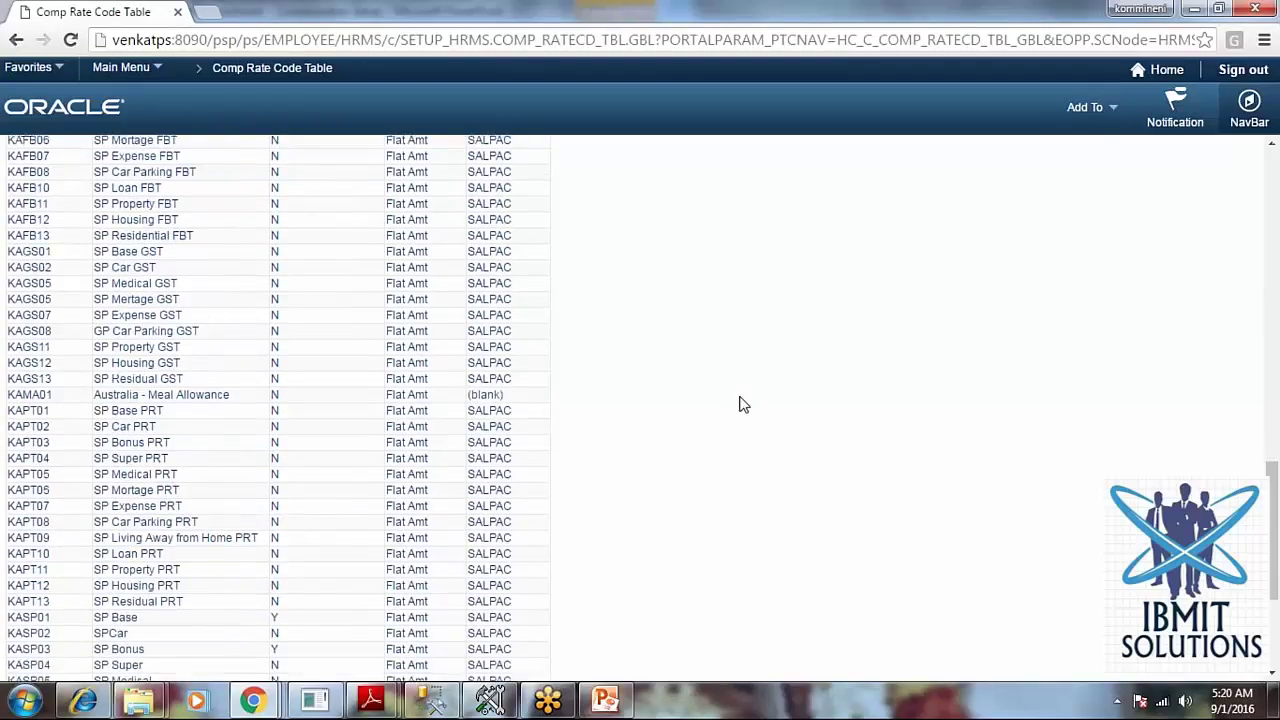
scroll(743, 404, "up", 15)
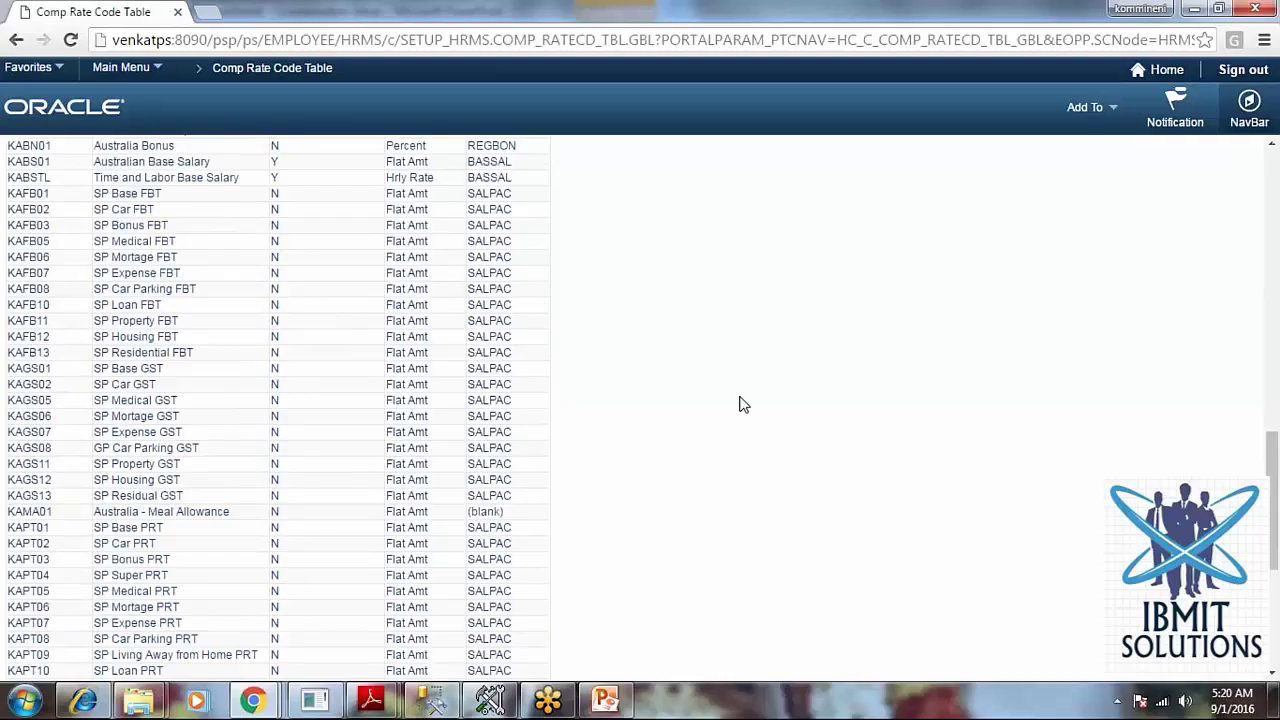
scroll(743, 404, "up", 3)
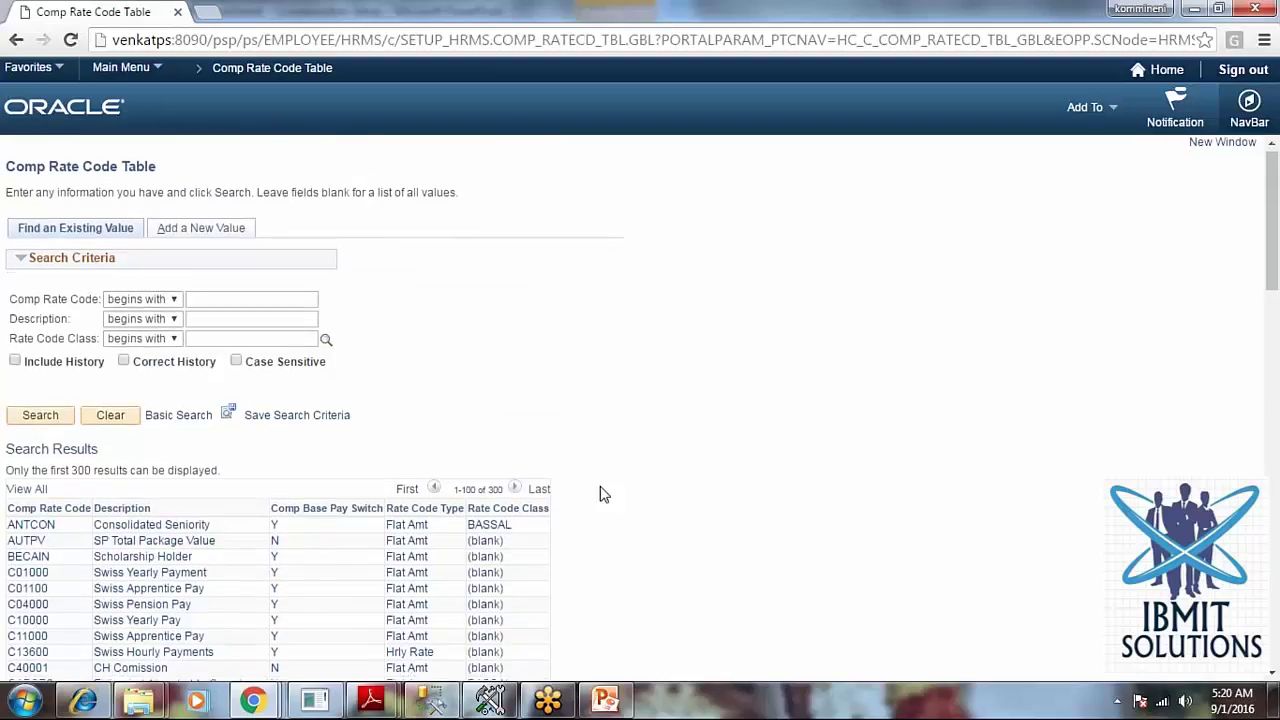
scroll(600, 491, "down", 2)
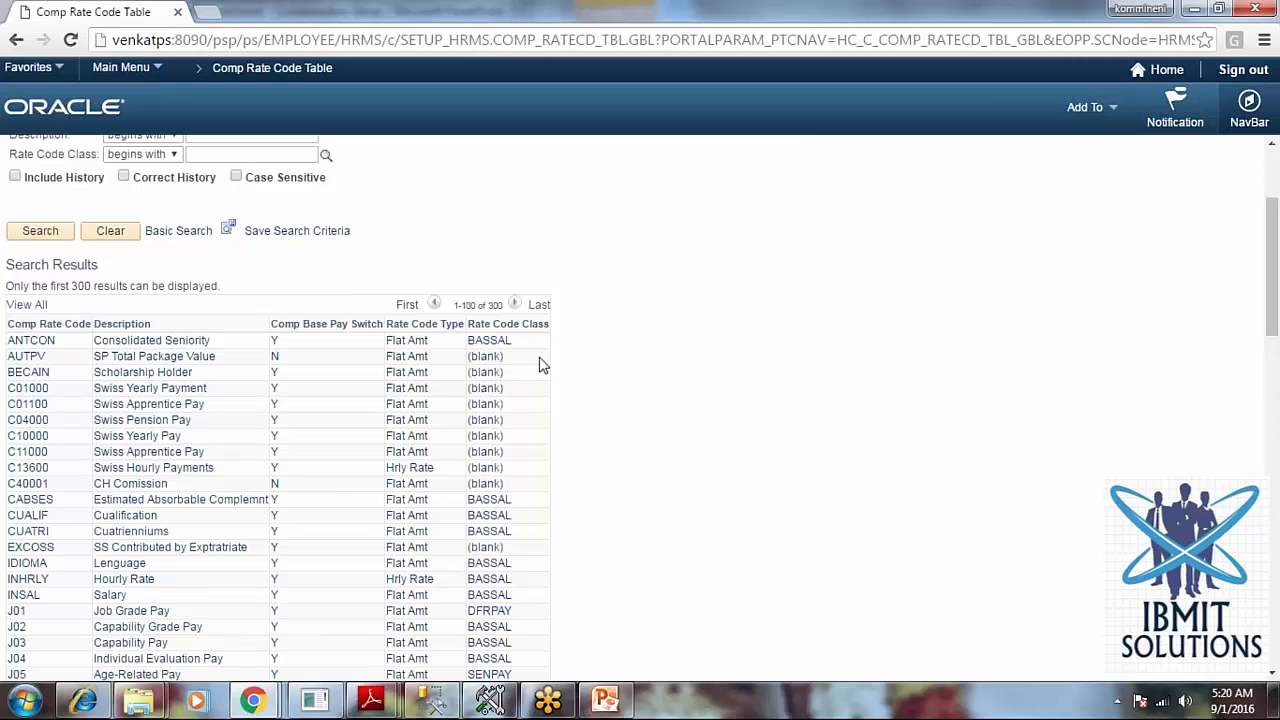
scroll(540, 364, "up", 3)
- Switch to the PowerPoint presentation and highlight the rate code class and rate code definition items on the Understanding Administer Compensation slide
key("alt+Tab")
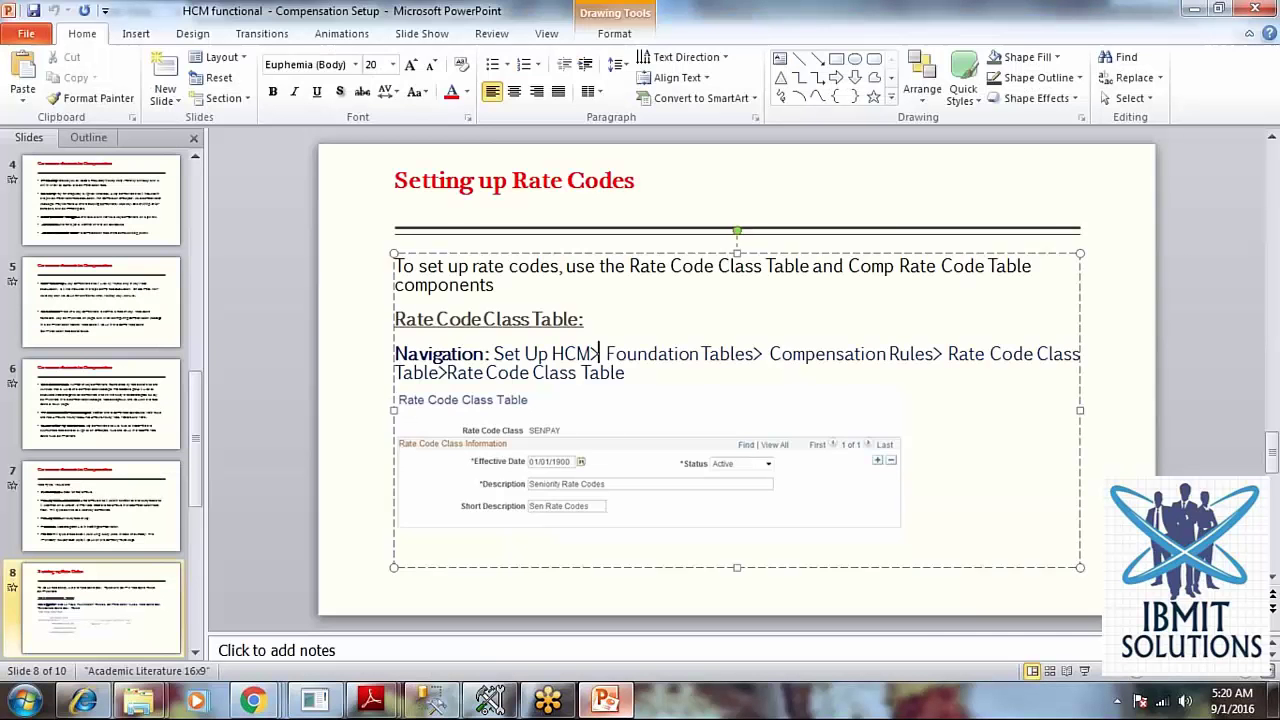
scroll(355, 314, "up", 5)
left_click_drag(455, 270, 806, 268)
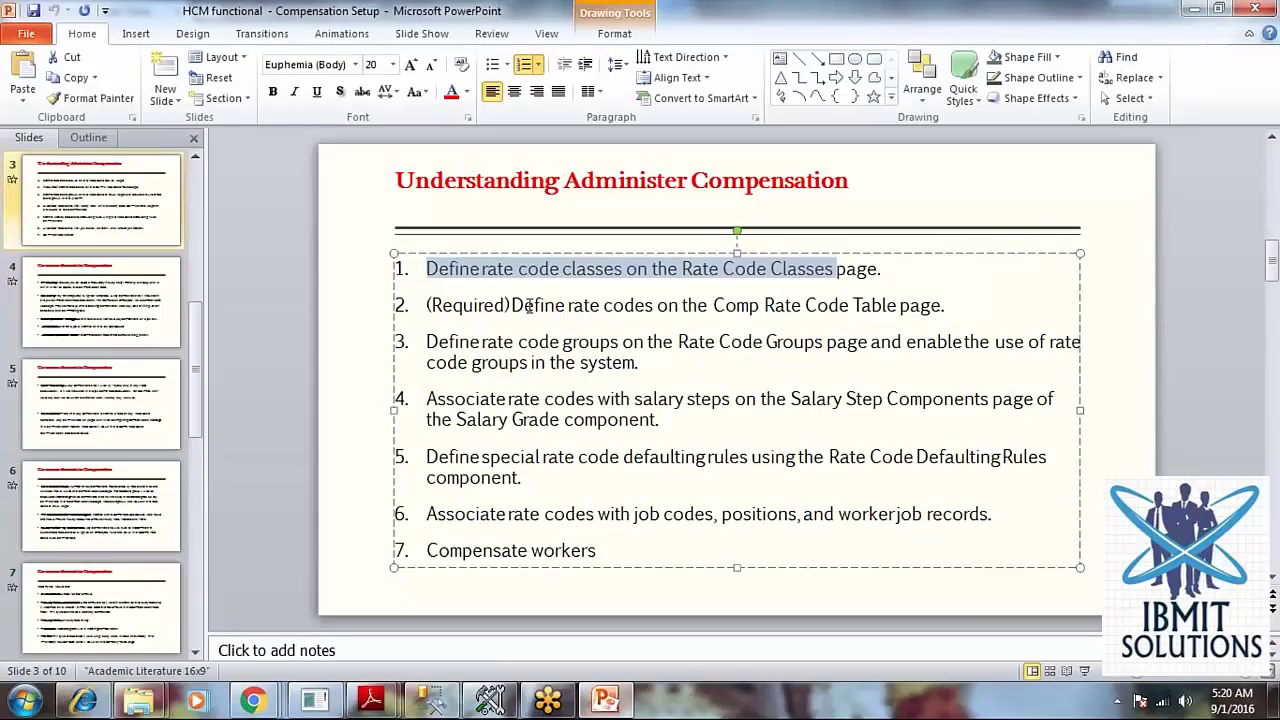
left_click_drag(512, 305, 765, 305)
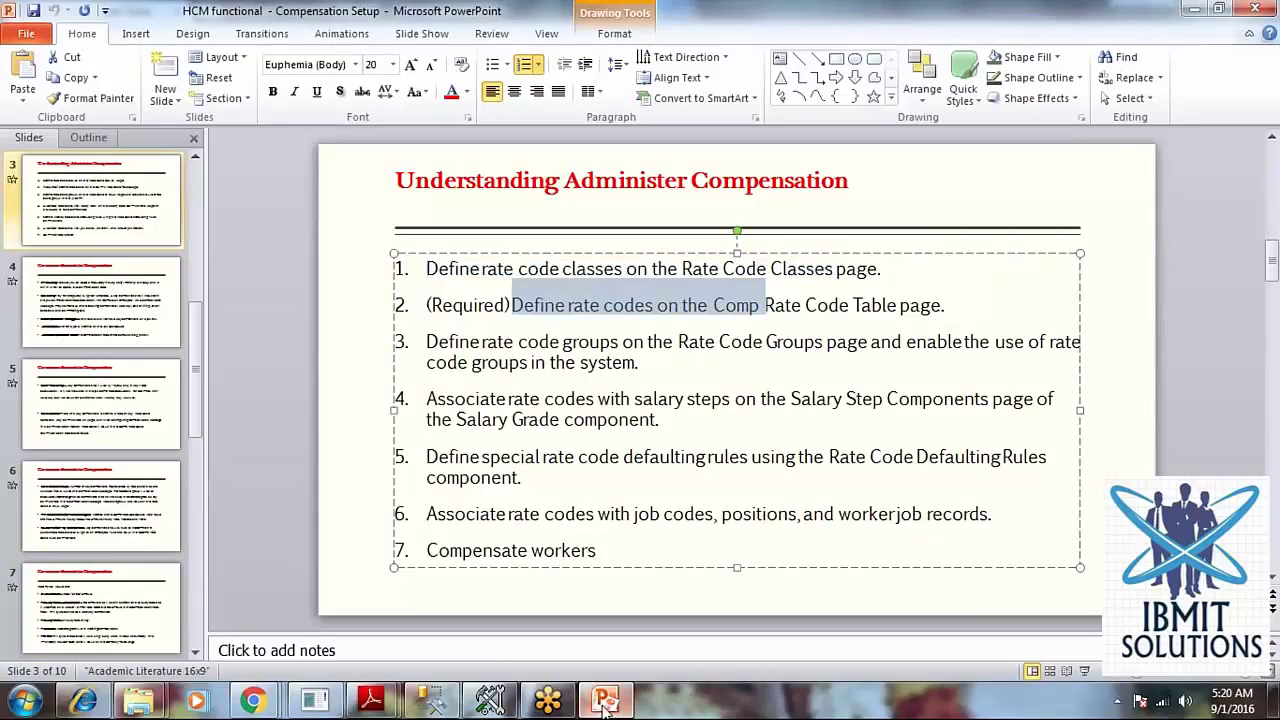
- Switch back to the Comp Rate Code Table in the browser, look through the listed codes, and open the K2M Monthly Salary rate code
mouse_move(605, 703)
left_click(600, 610)
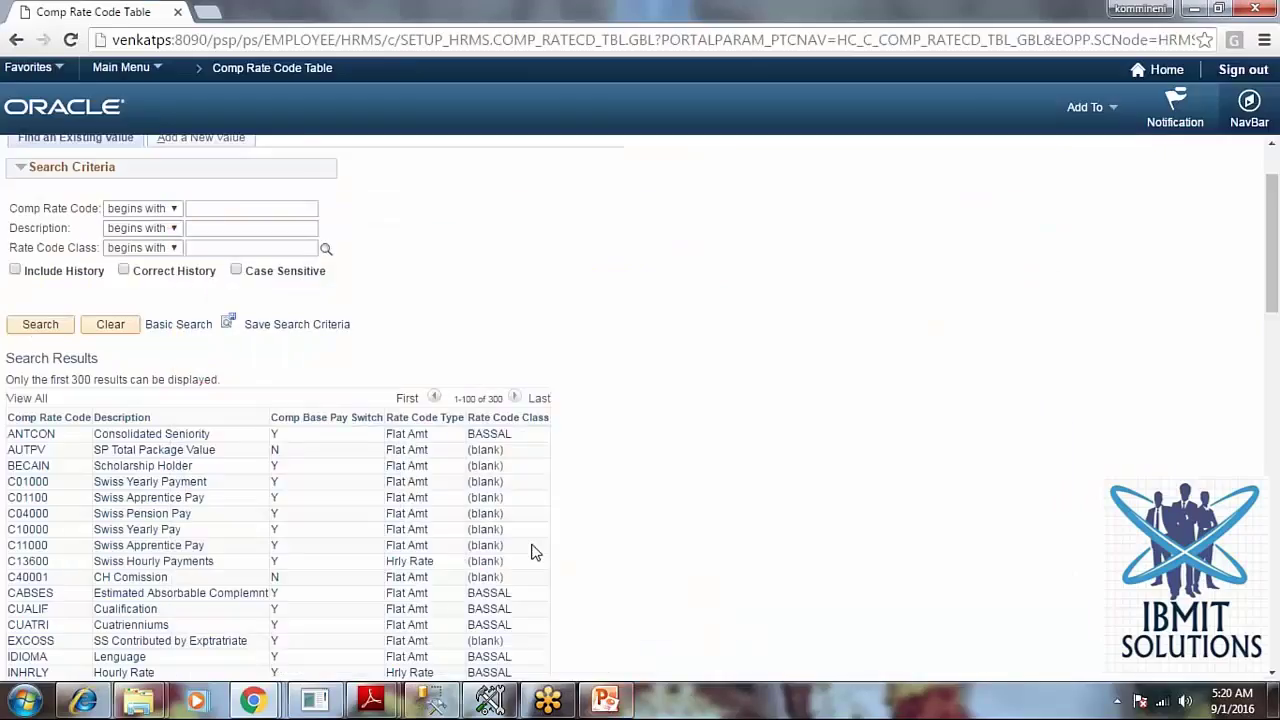
scroll(535, 552, "down", 4)
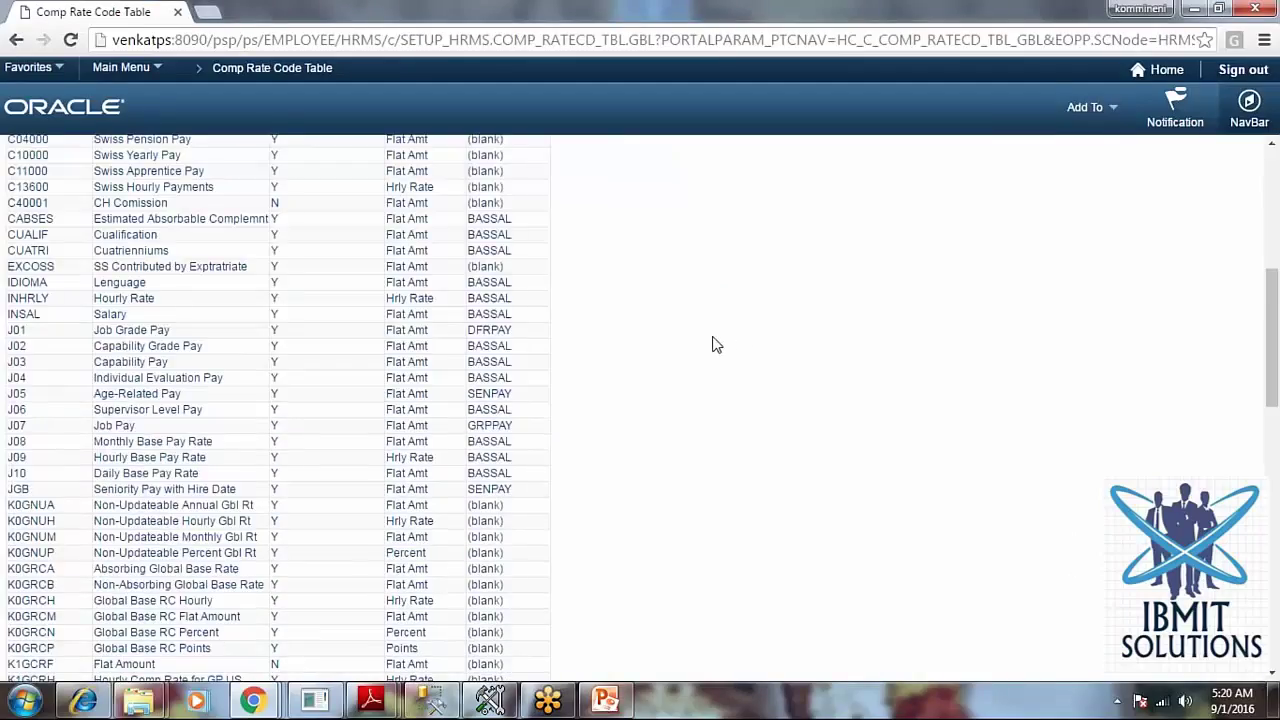
scroll(717, 344, "down", 3)
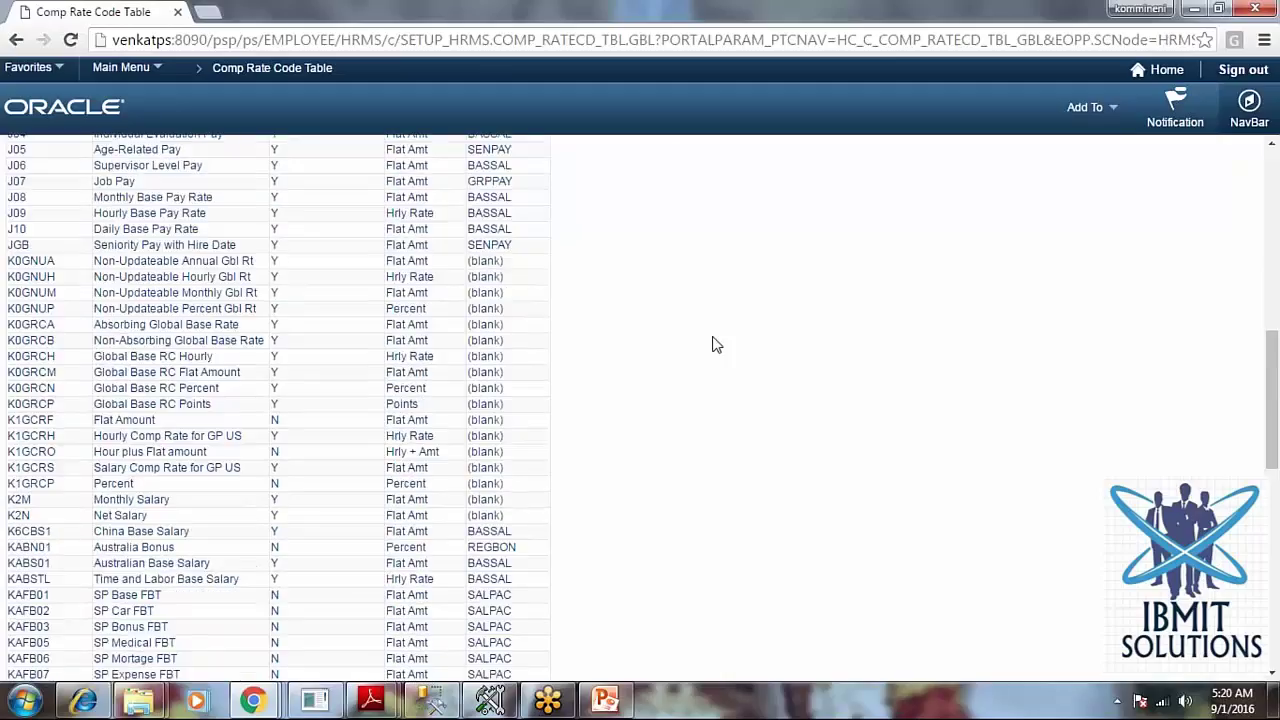
scroll(595, 395, "down", 1)
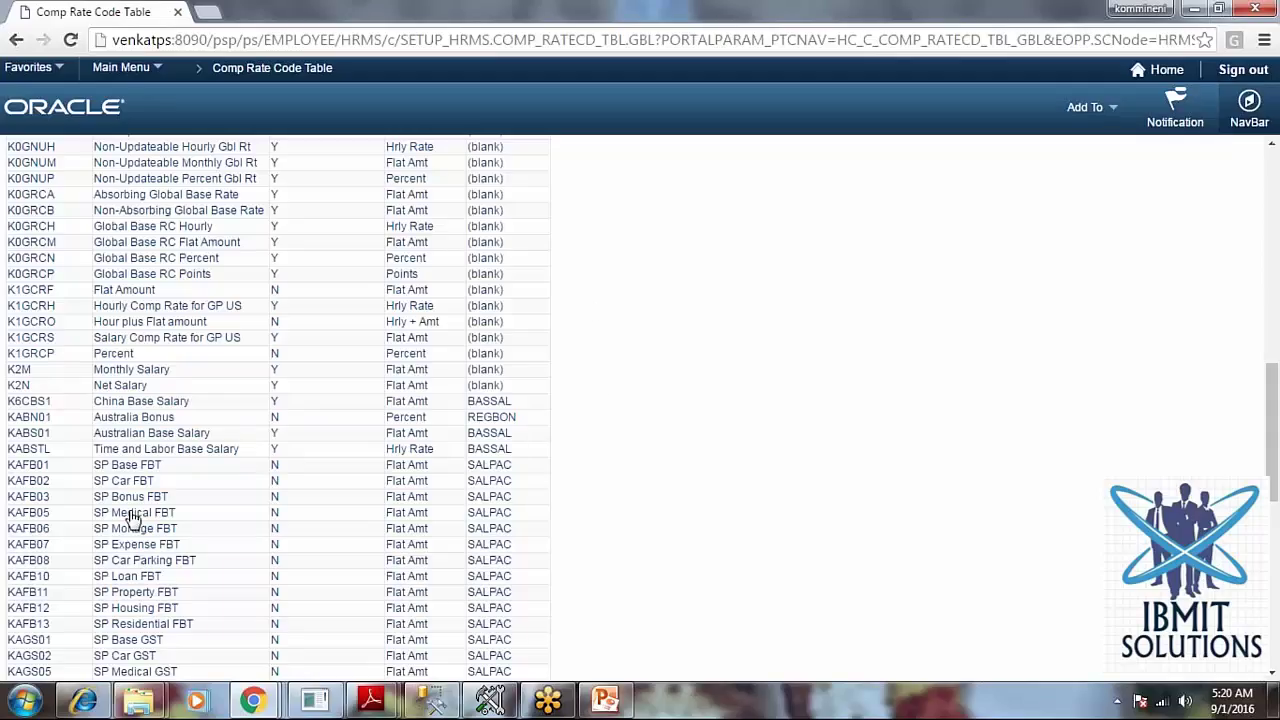
scroll(133, 517, "down", 10)
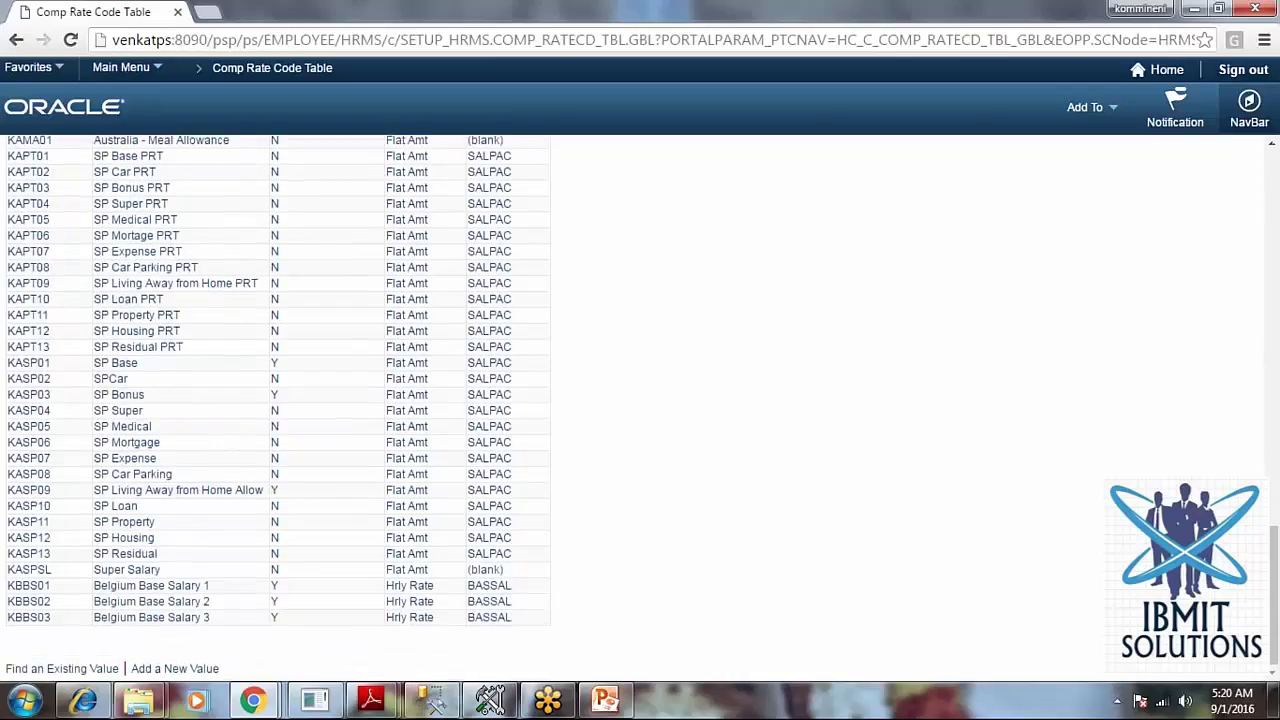
scroll(130, 330, "up", 5)
left_click(138, 288)
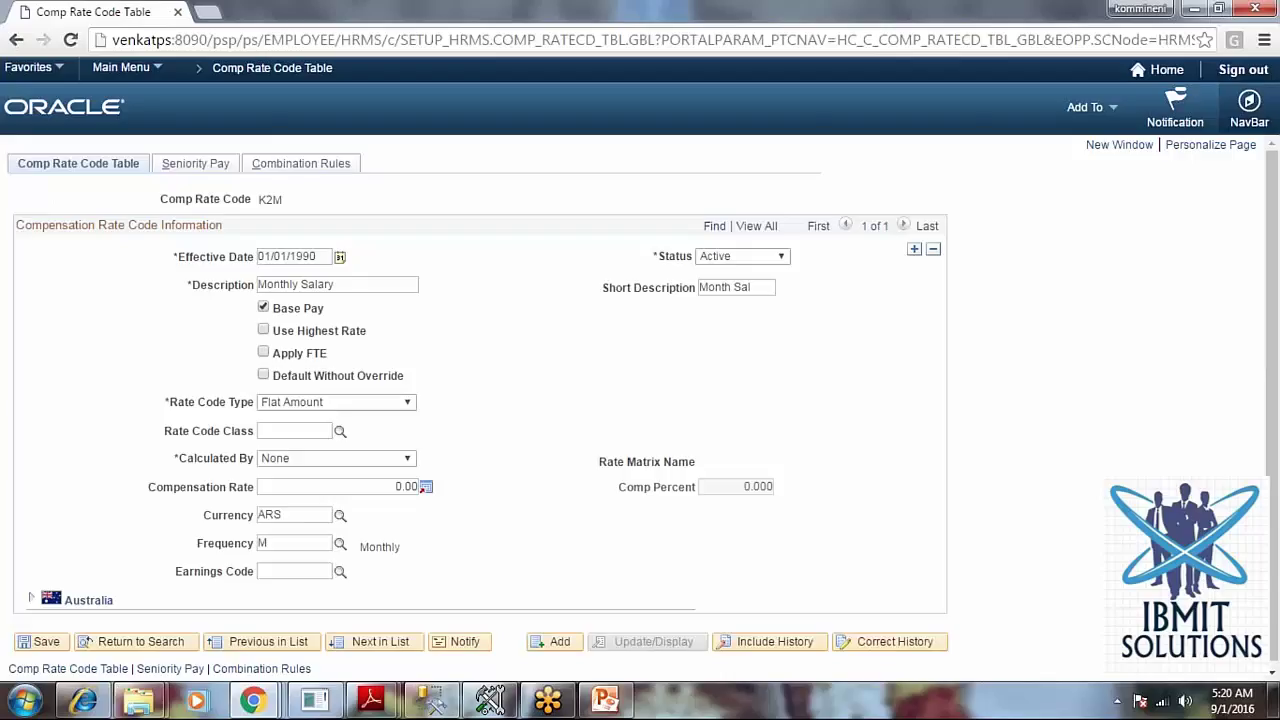
- Review the K2M record's comp rate code, effective date, status and description
double_click(273, 199)
left_click_drag(309, 257, 175, 258)
left_click_drag(173, 257, 238, 263)
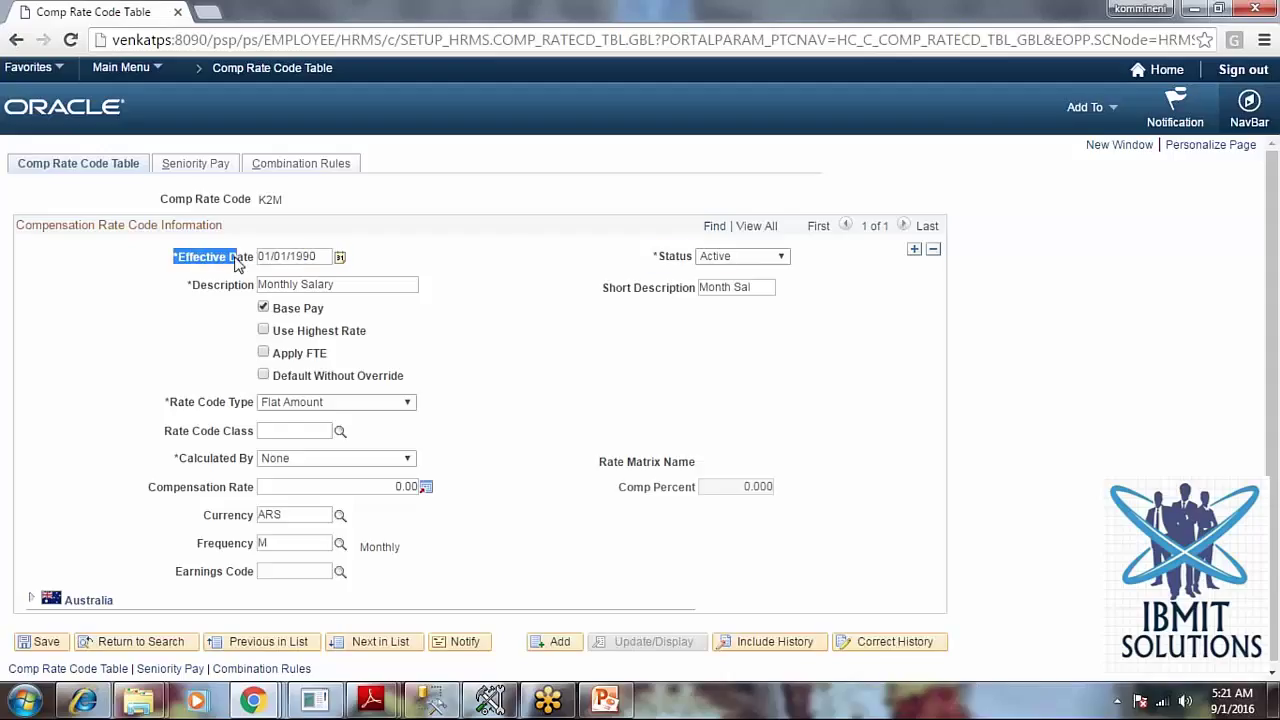
mouse_move(815, 256)
left_mouse_down()
mouse_move(650, 256)
mouse_move(811, 254)
left_mouse_up()
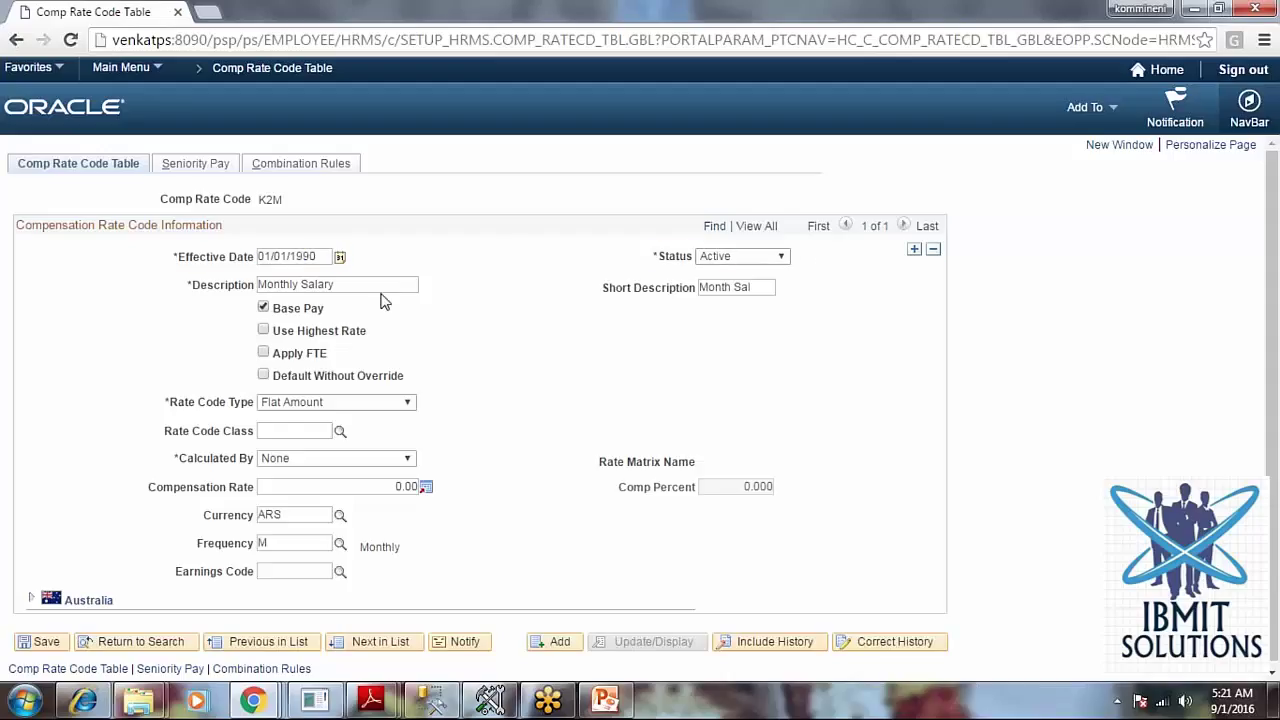
triple_click(357, 288)
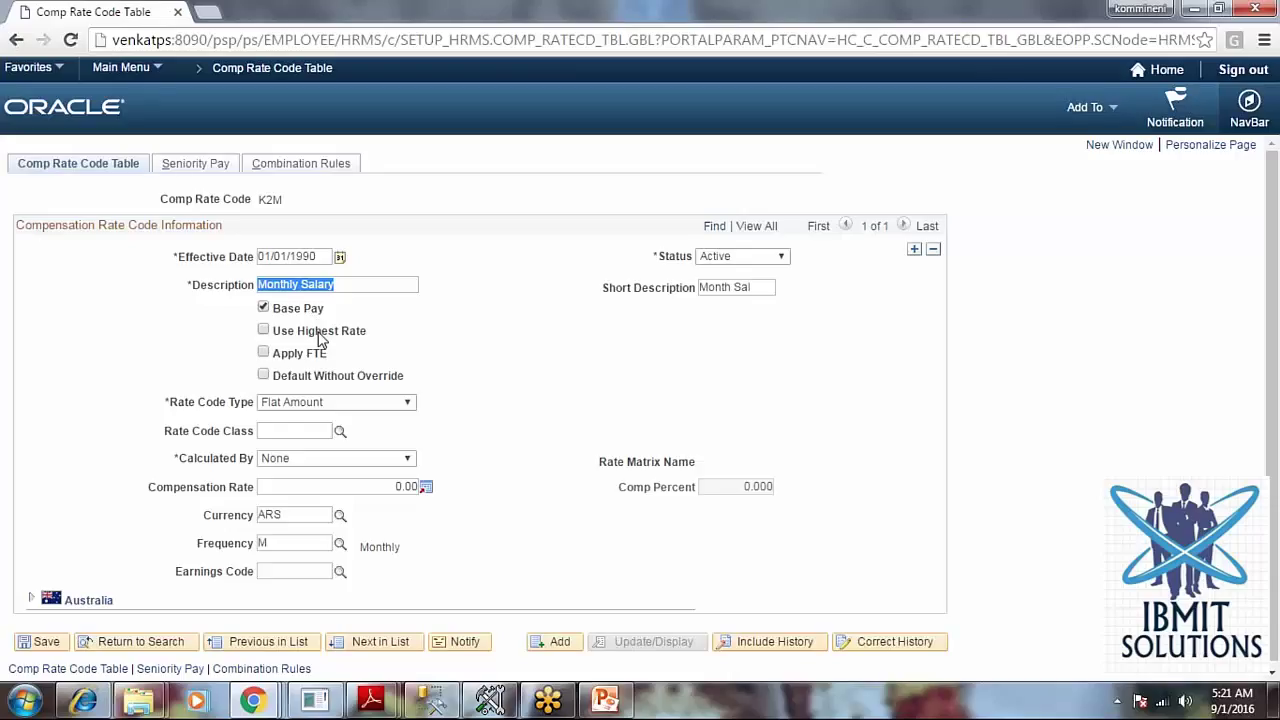
left_click(282, 198)
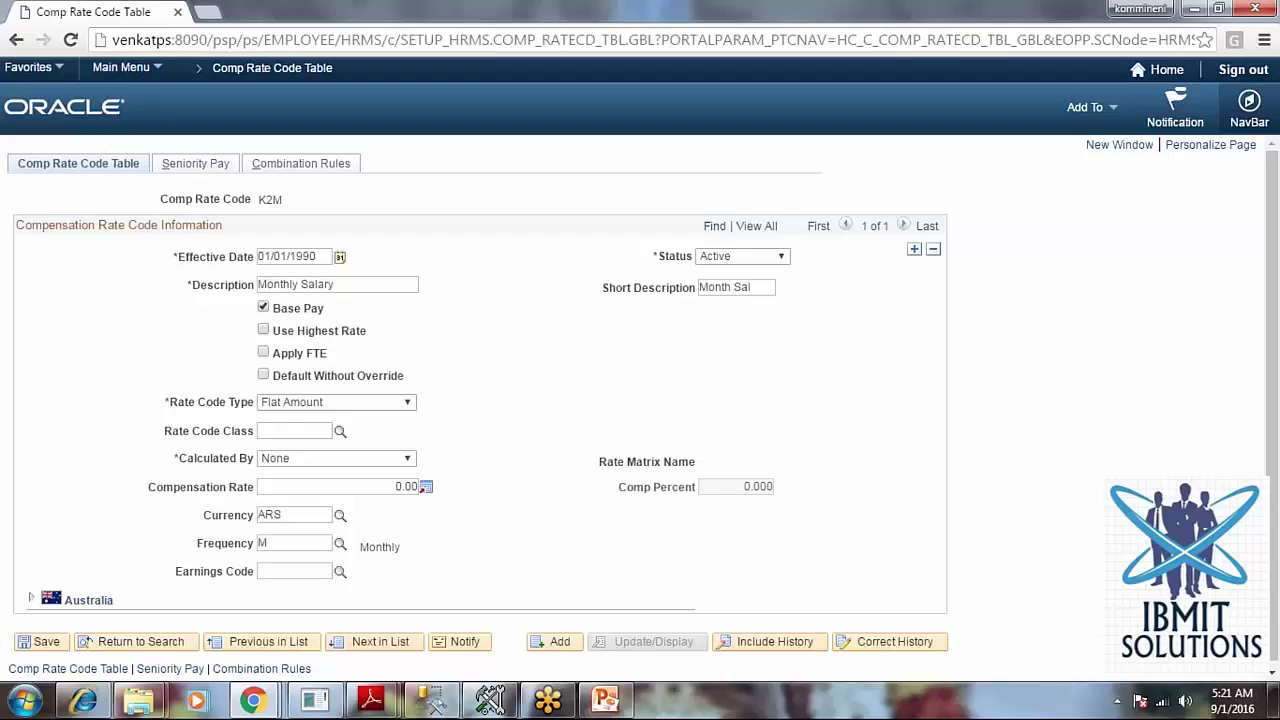
- Highlight the K2M comp rate code and its Base Pay setting to compare the two
left_click_drag(306, 201, 257, 199)
left_click_drag(324, 312, 278, 316)
left_click_drag(294, 205, 265, 205)
left_click_drag(324, 312, 280, 316)
double_click(270, 199)
double_click(270, 199)
left_click(480, 347)
- Open the home page in a new browser tab and go to Job Data under Workforce Administration > Job Information
right_click(1163, 69)
left_click(1080, 86)
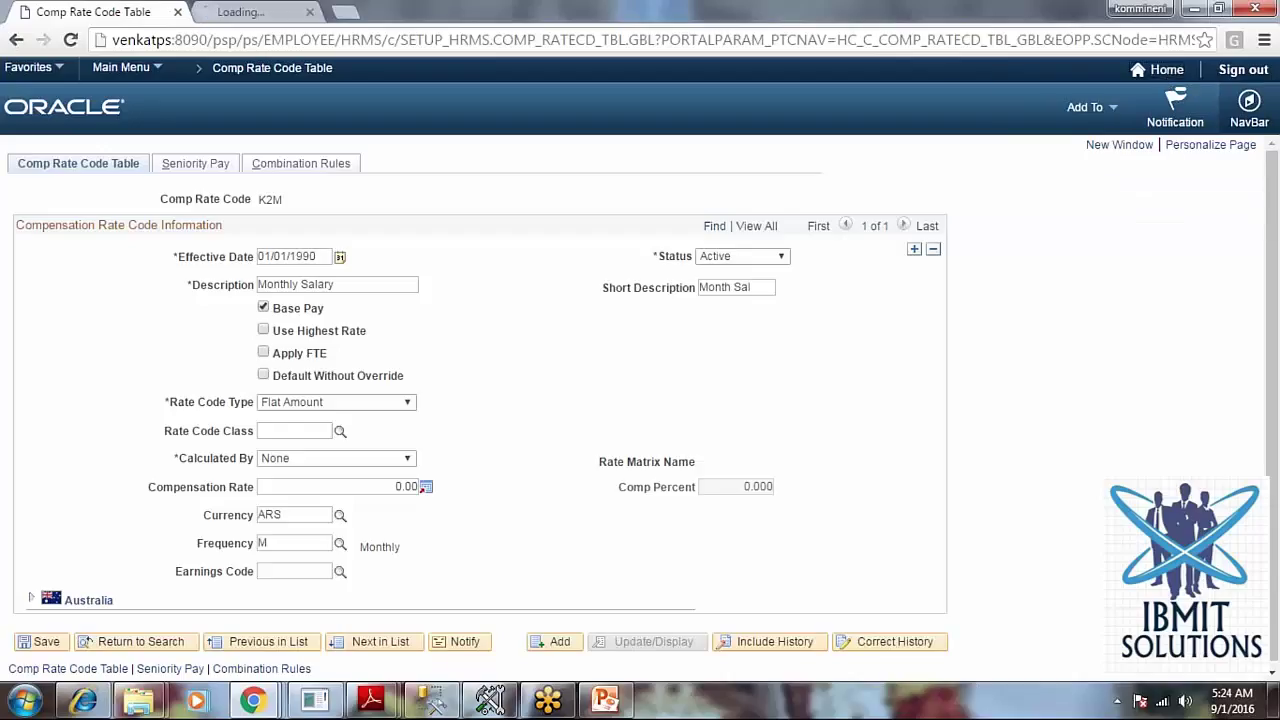
left_click(280, 12)
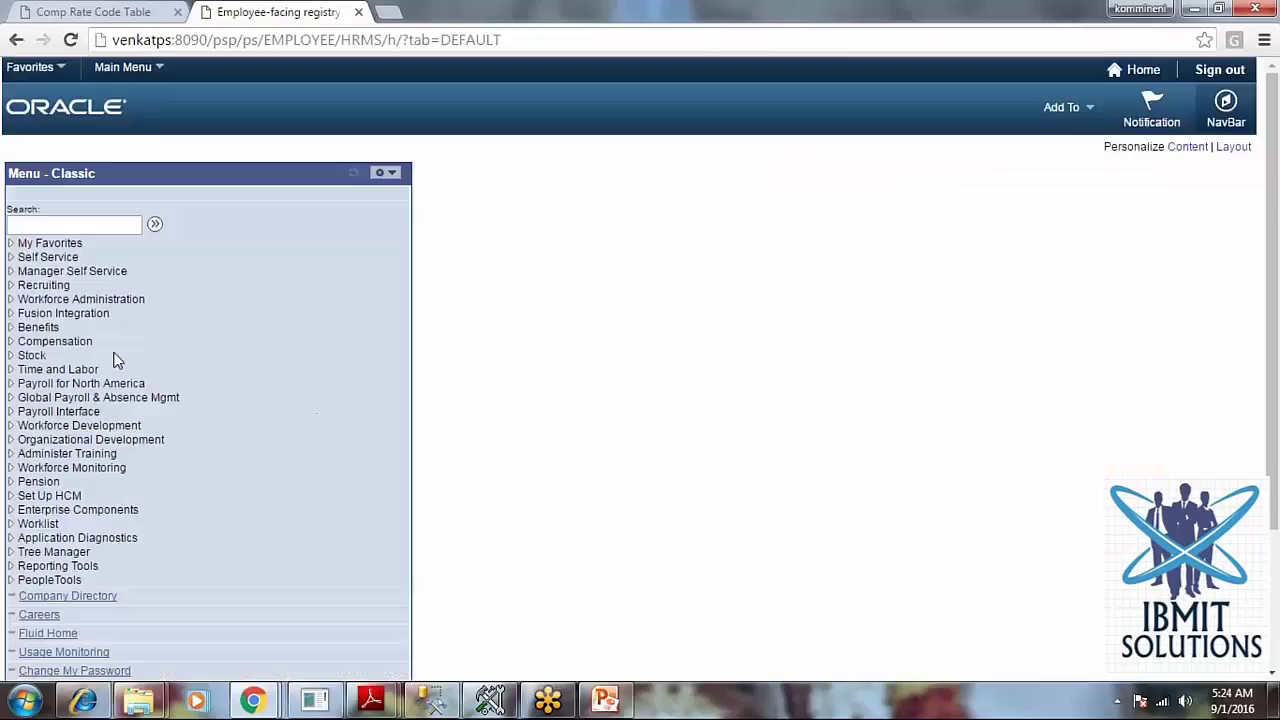
left_click(80, 299)
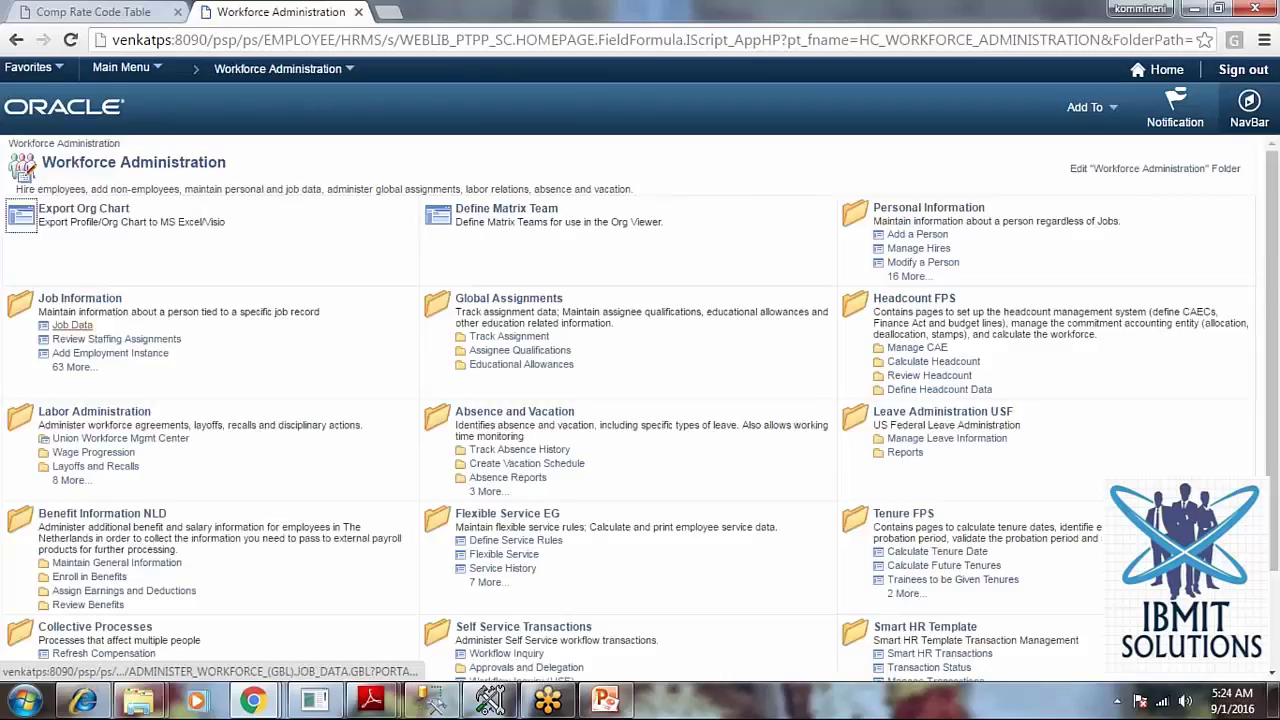
left_click(72, 325)
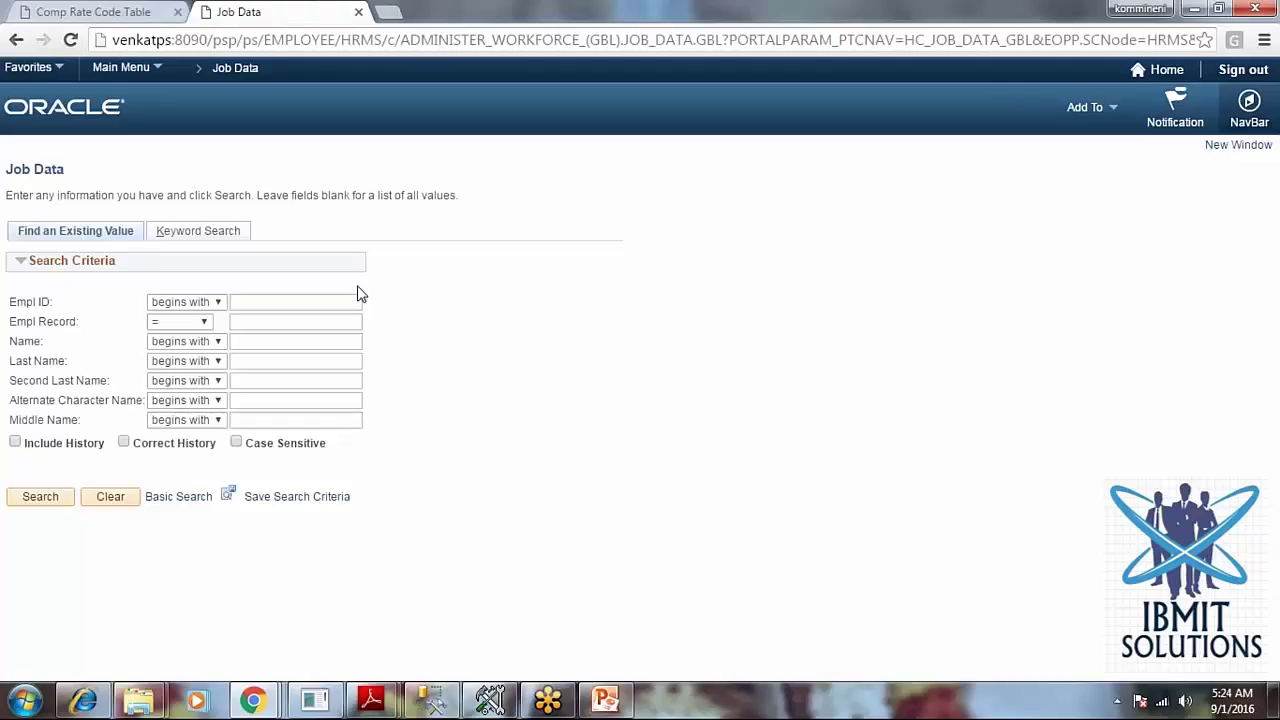
- Search Job Data using a suggested employee ID starting with C, and examine the Pay Components on that employee's Compensation page
type("c")
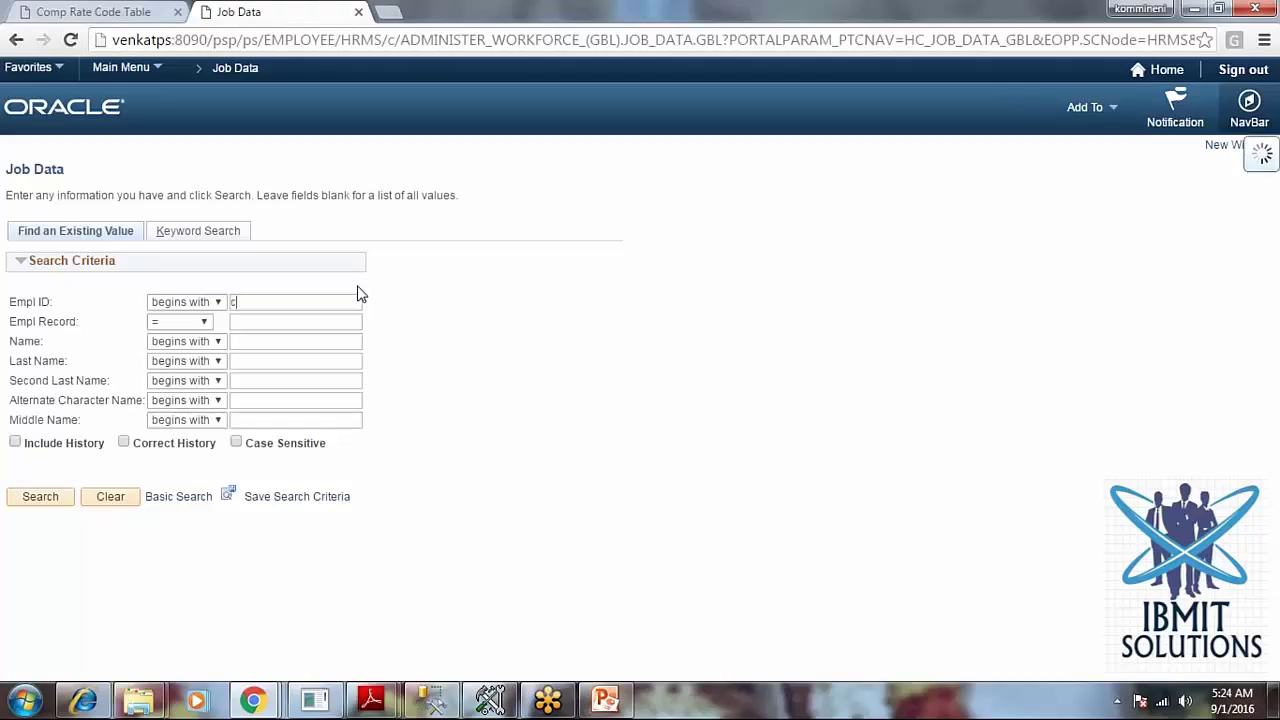
key("Down")
key("Return")
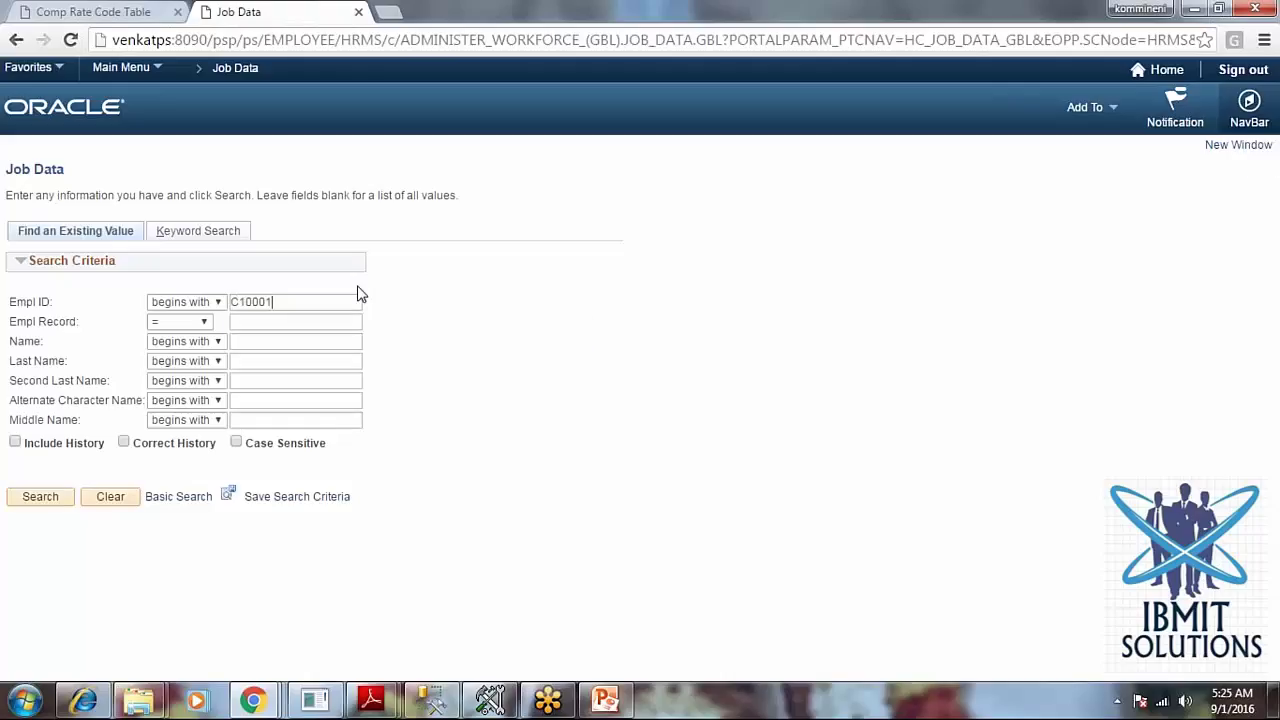
left_click(33, 498)
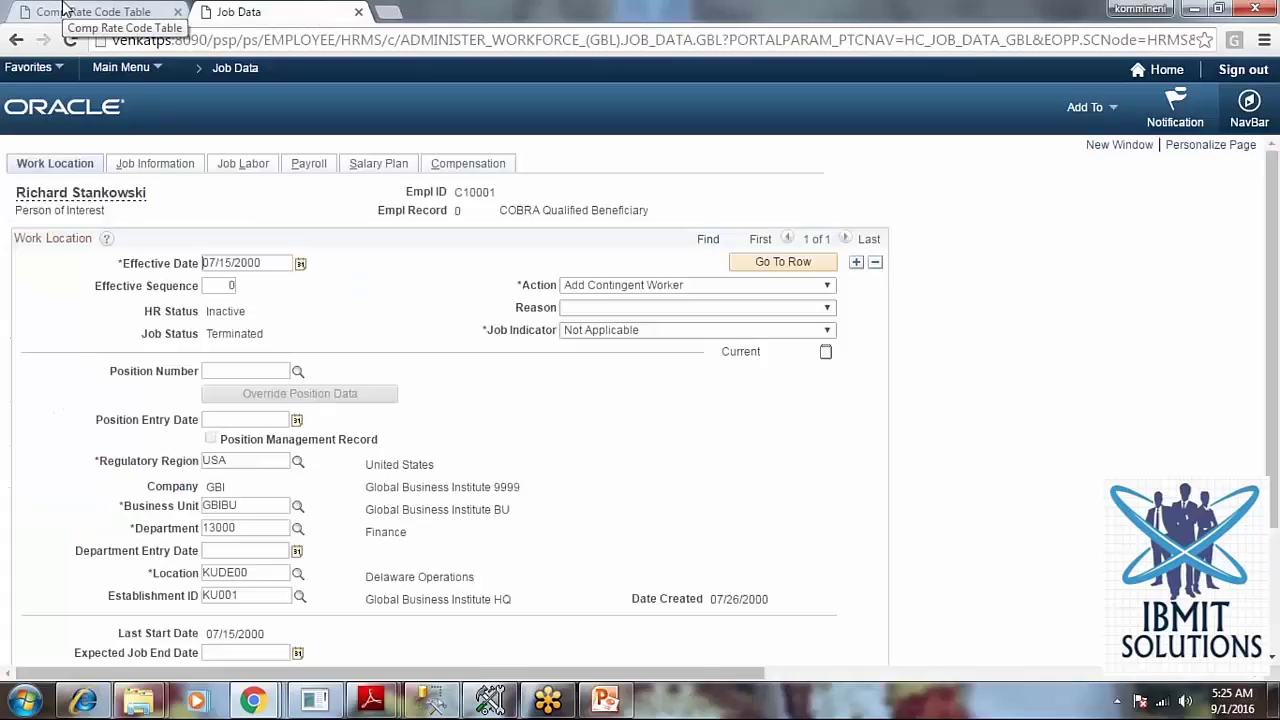
left_click(478, 166)
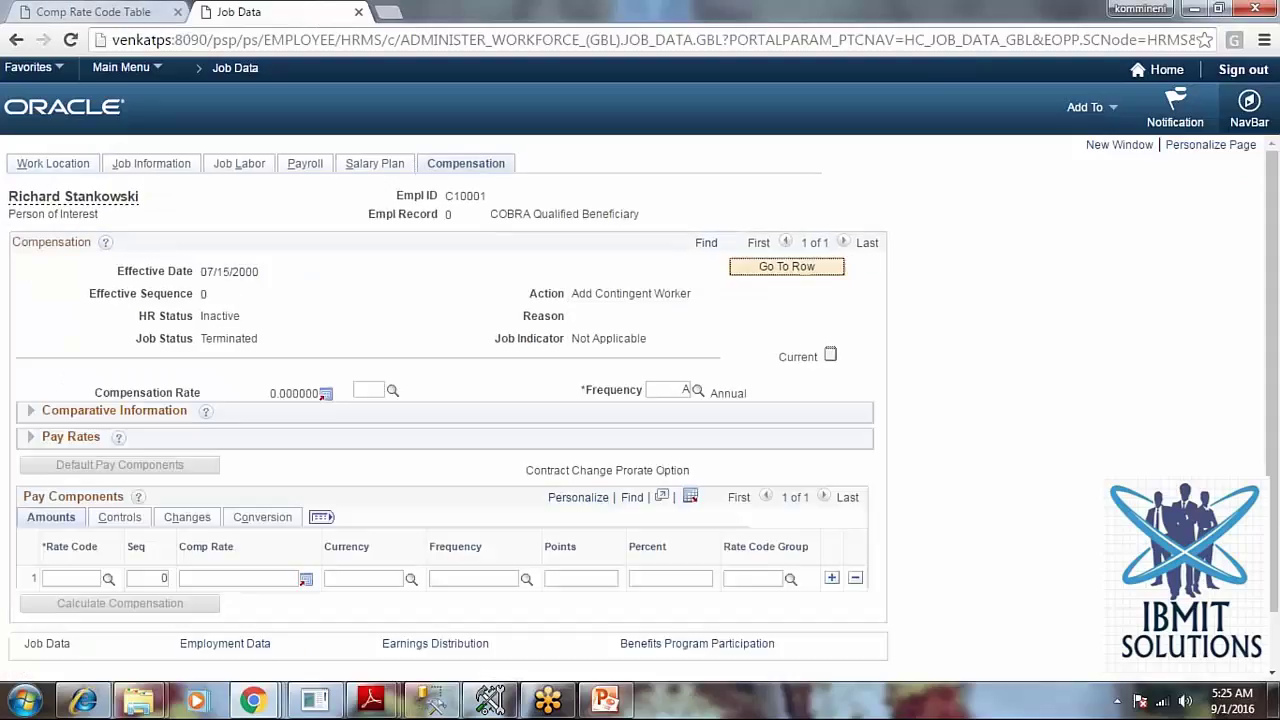
scroll(285, 360, "down", 1)
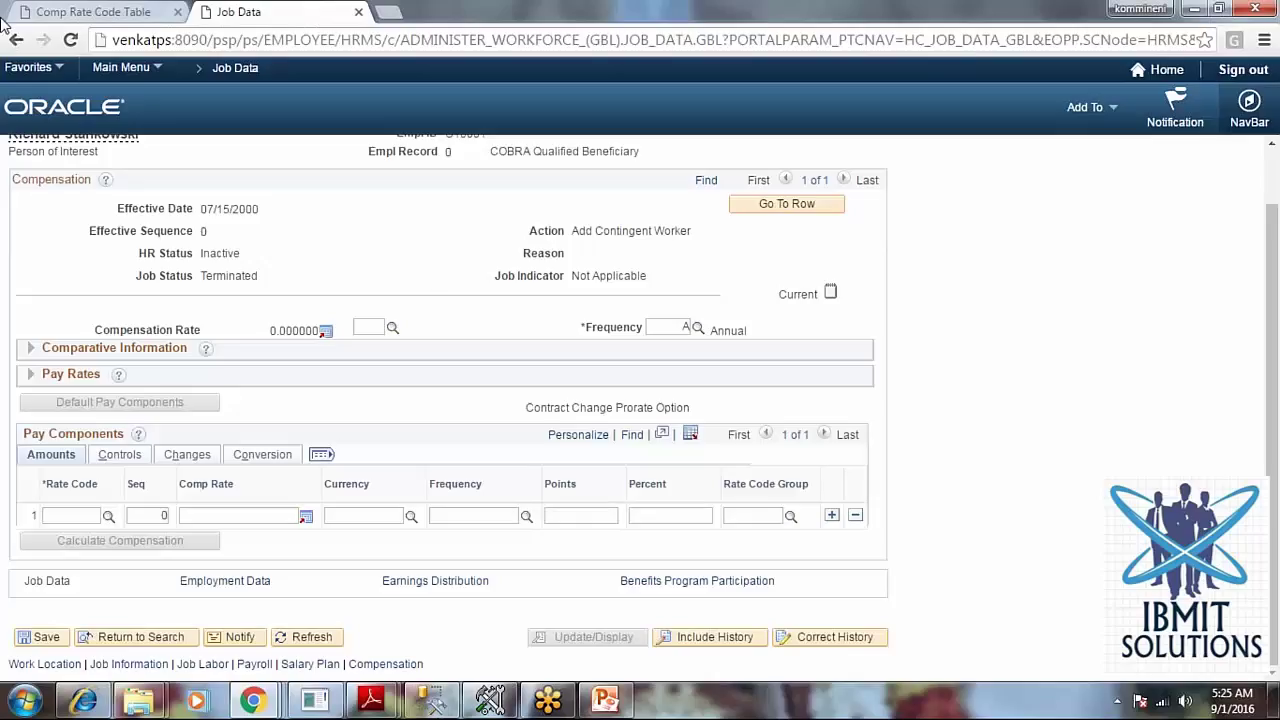
- Return to the K2M comp rate code and examine the Rate Code Type and Calculated By options without changing either
left_click(100, 10)
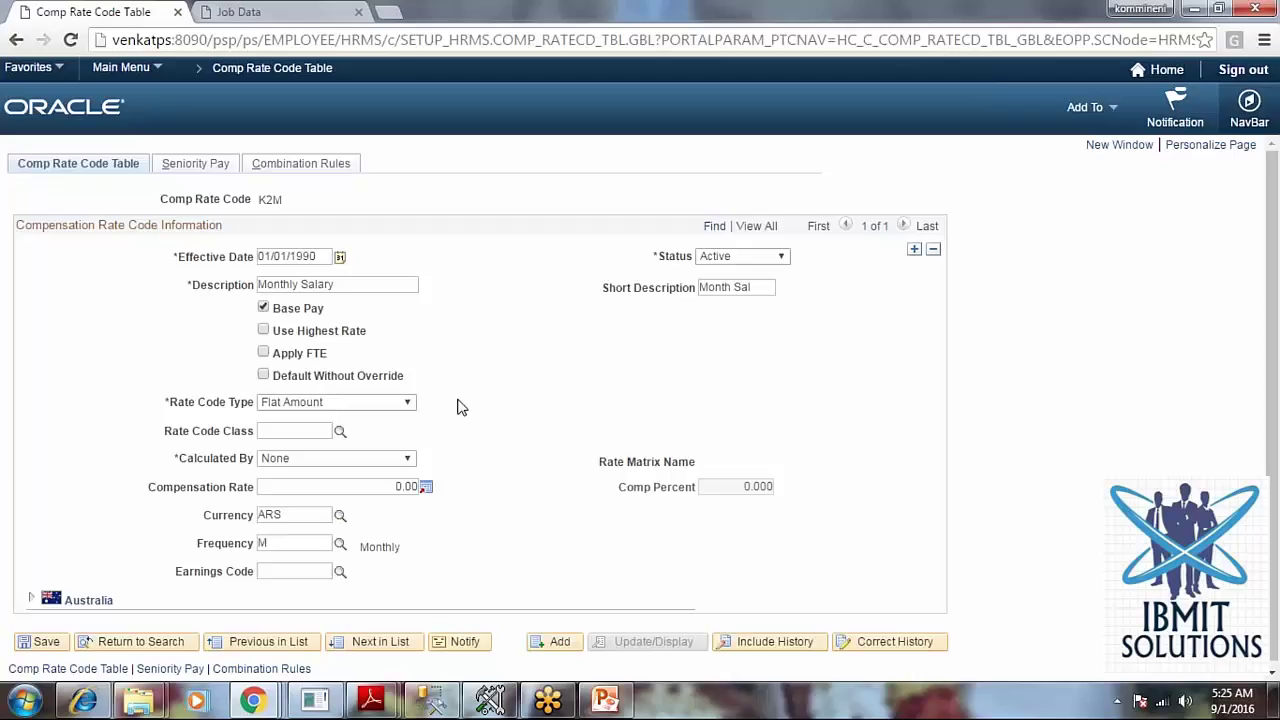
left_click(366, 401)
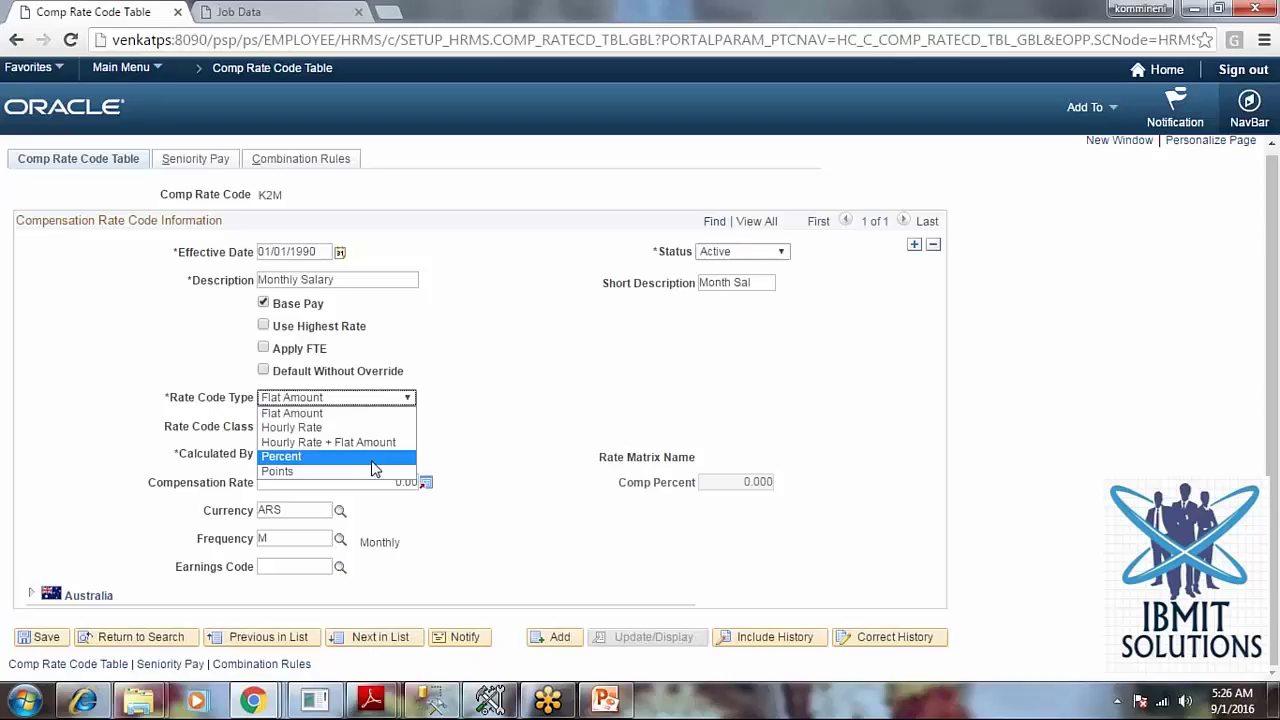
left_click(447, 466)
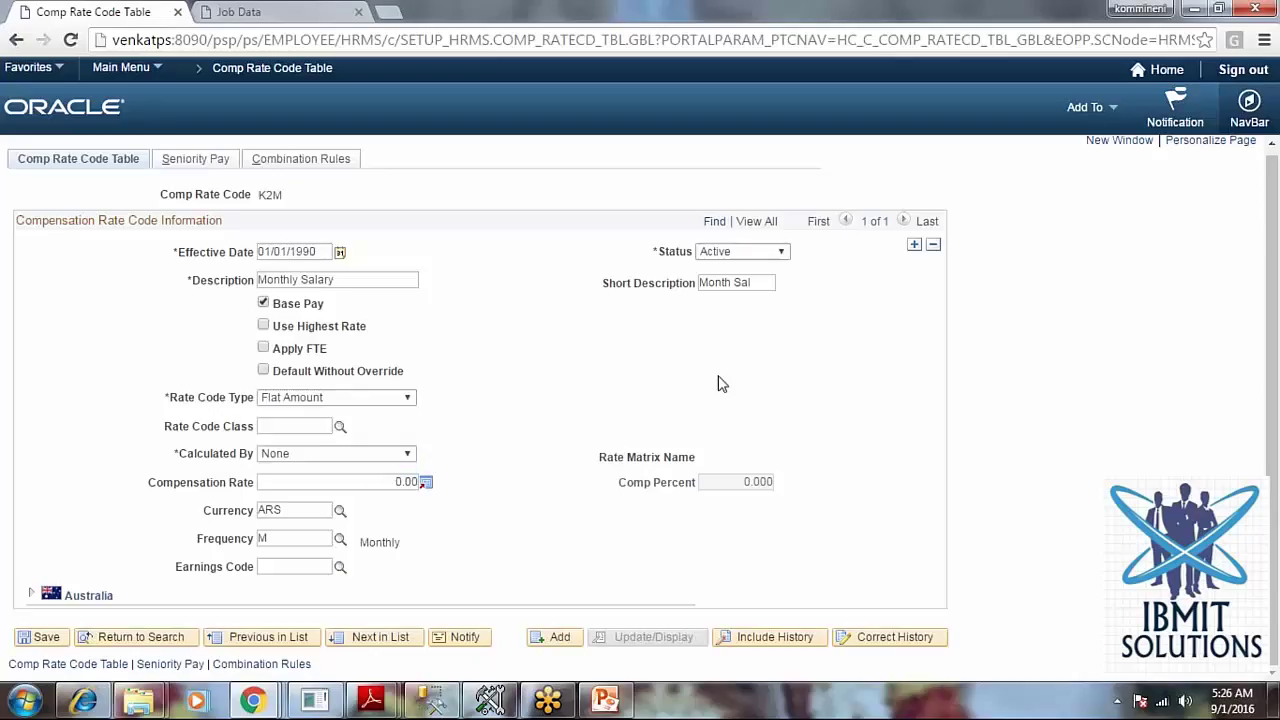
left_click(390, 454)
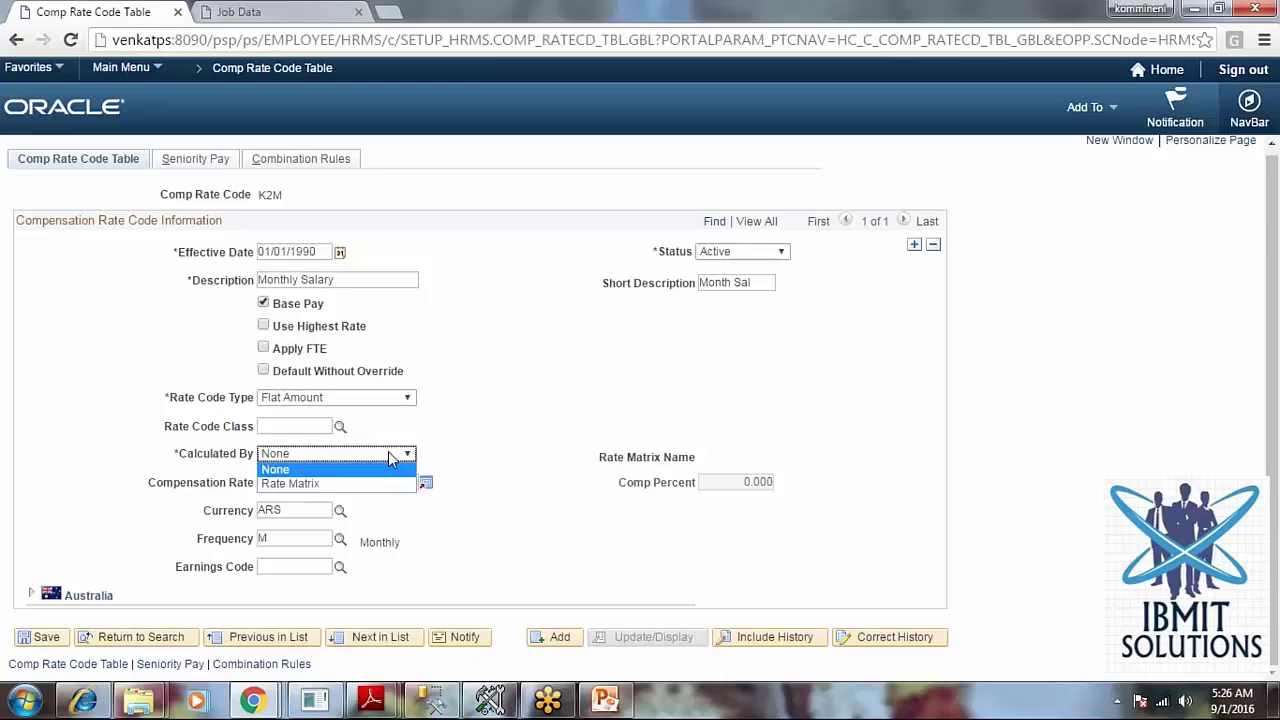
left_click(417, 392)
left_click(391, 398)
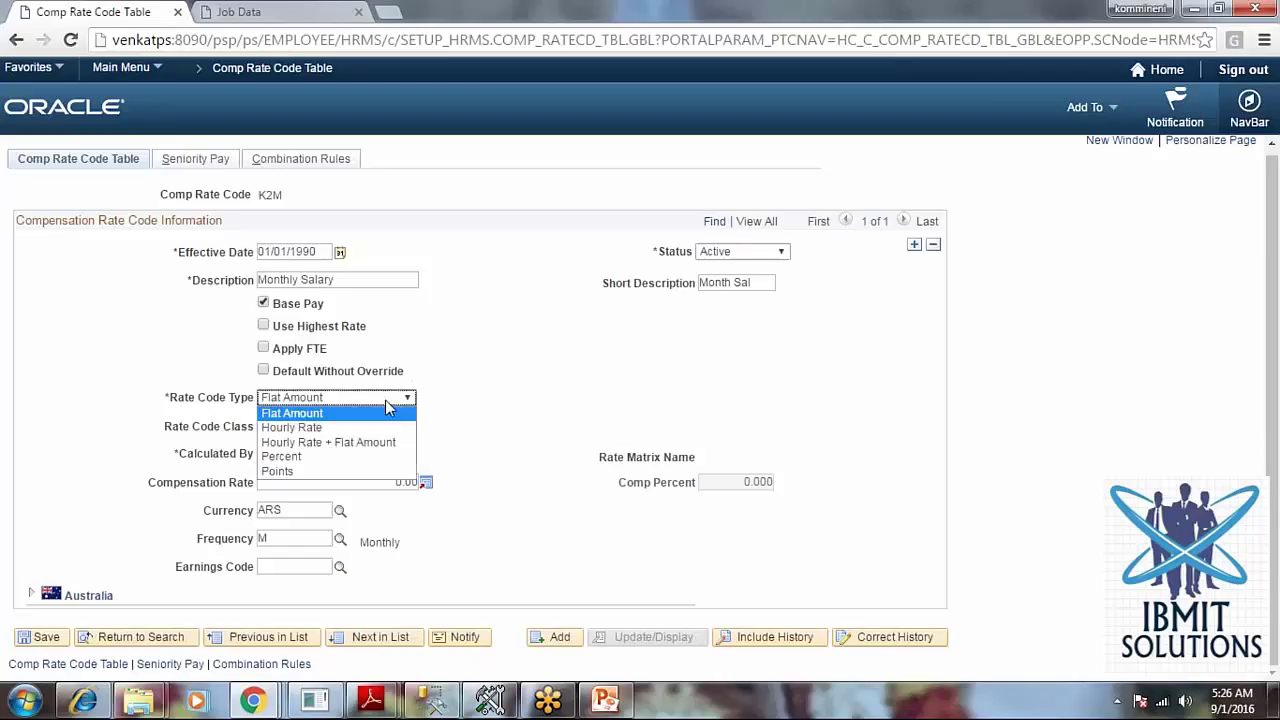
left_click(512, 402)
- Look up the available rate code classes for K2M and close the lookup without selecting one
left_click(316, 426)
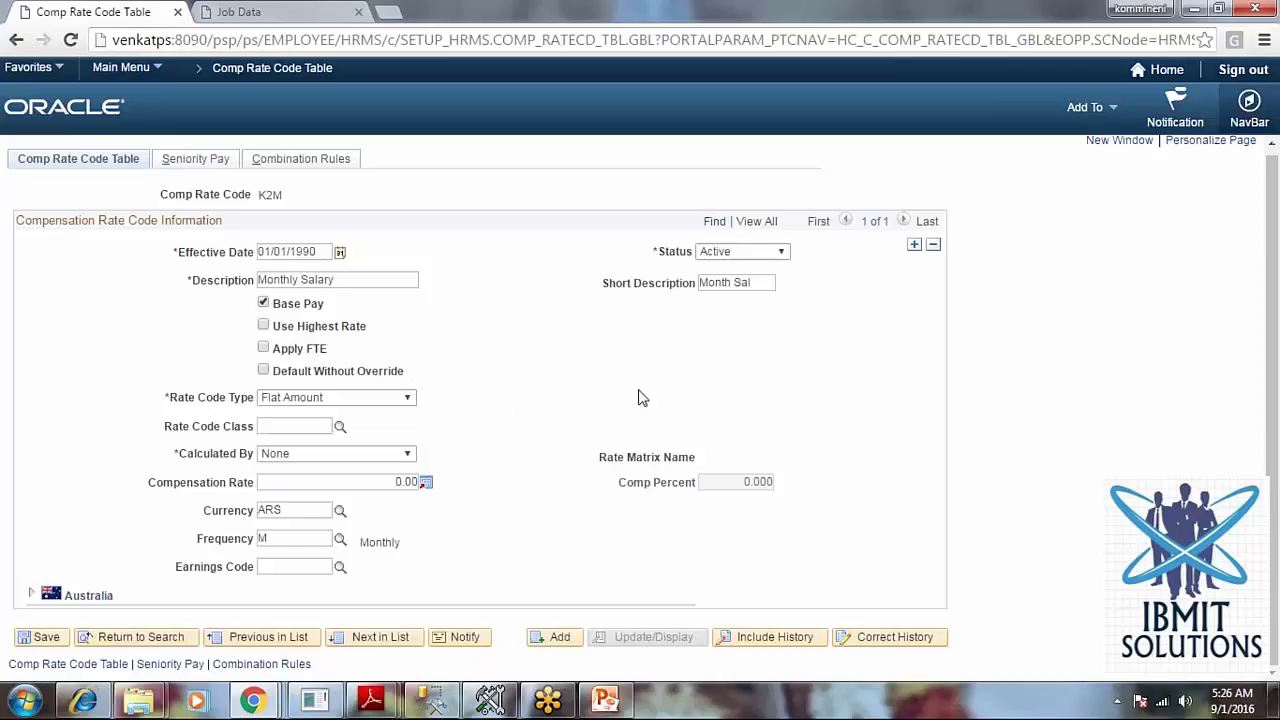
left_click(340, 428)
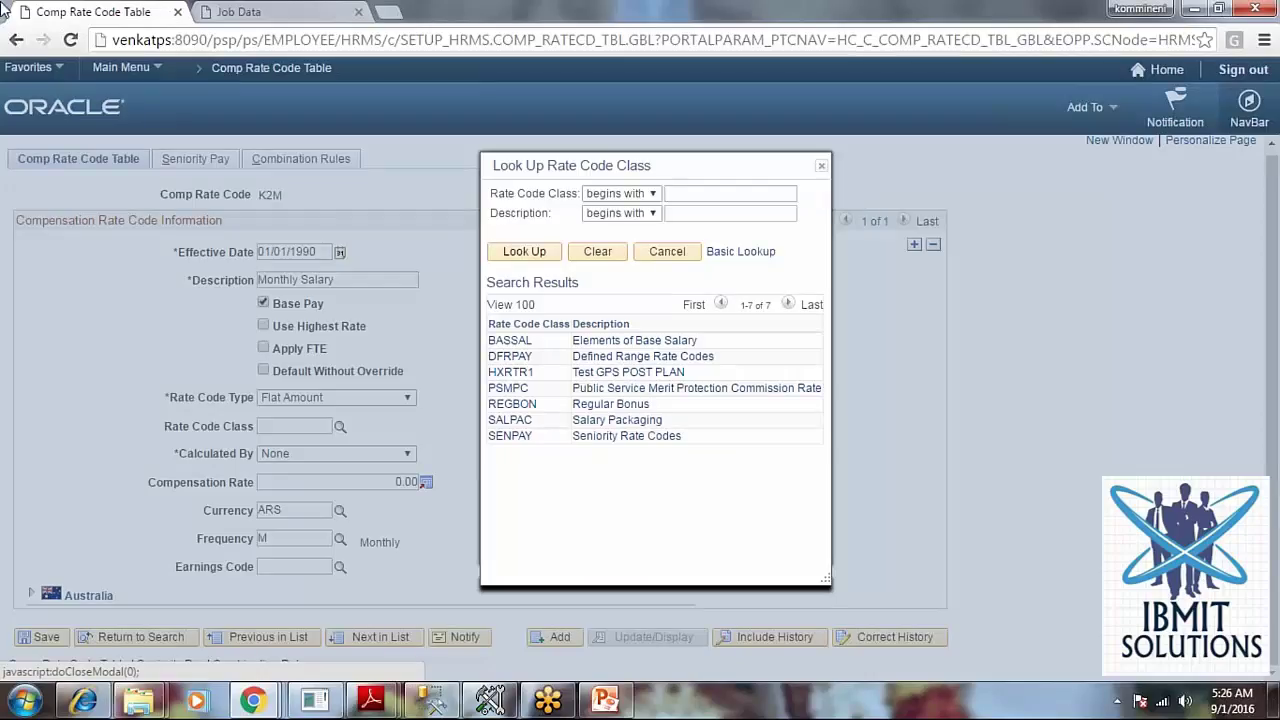
left_click(821, 166)
- Try to set K2M's Calculated By option to Rate Matrix without using correction mode
left_click(401, 453)
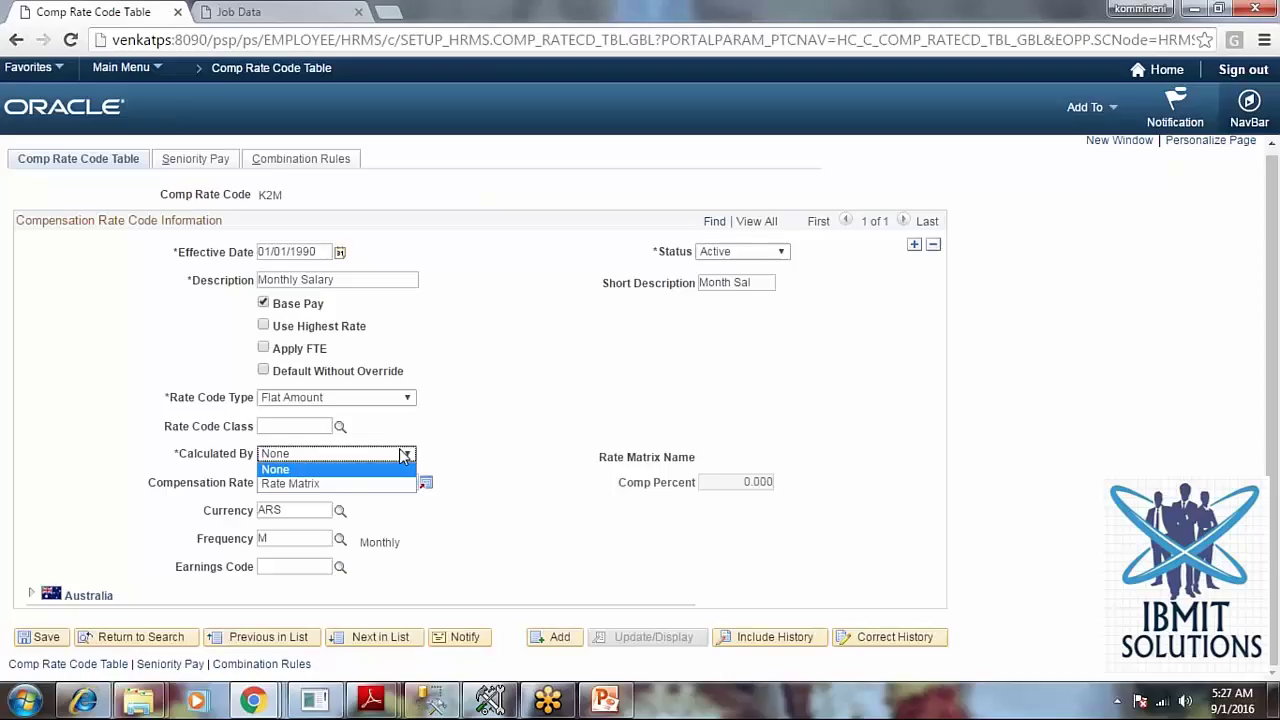
key("Down")
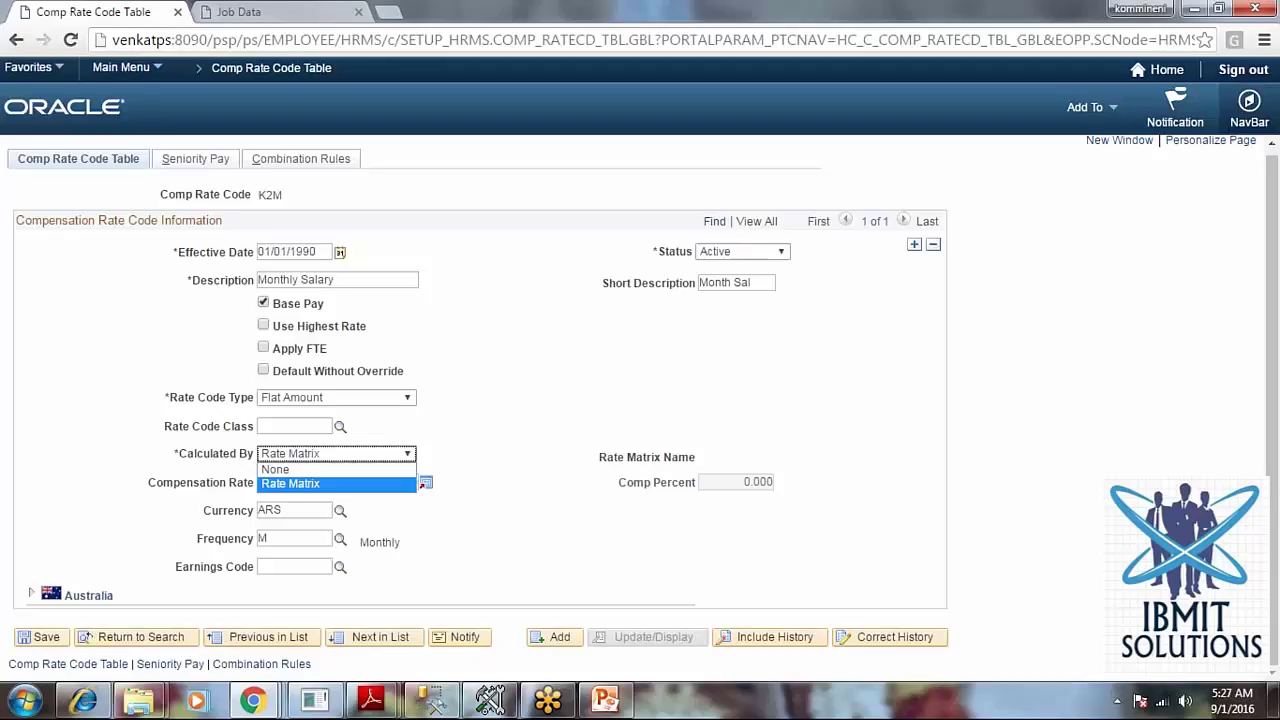
key("Return")
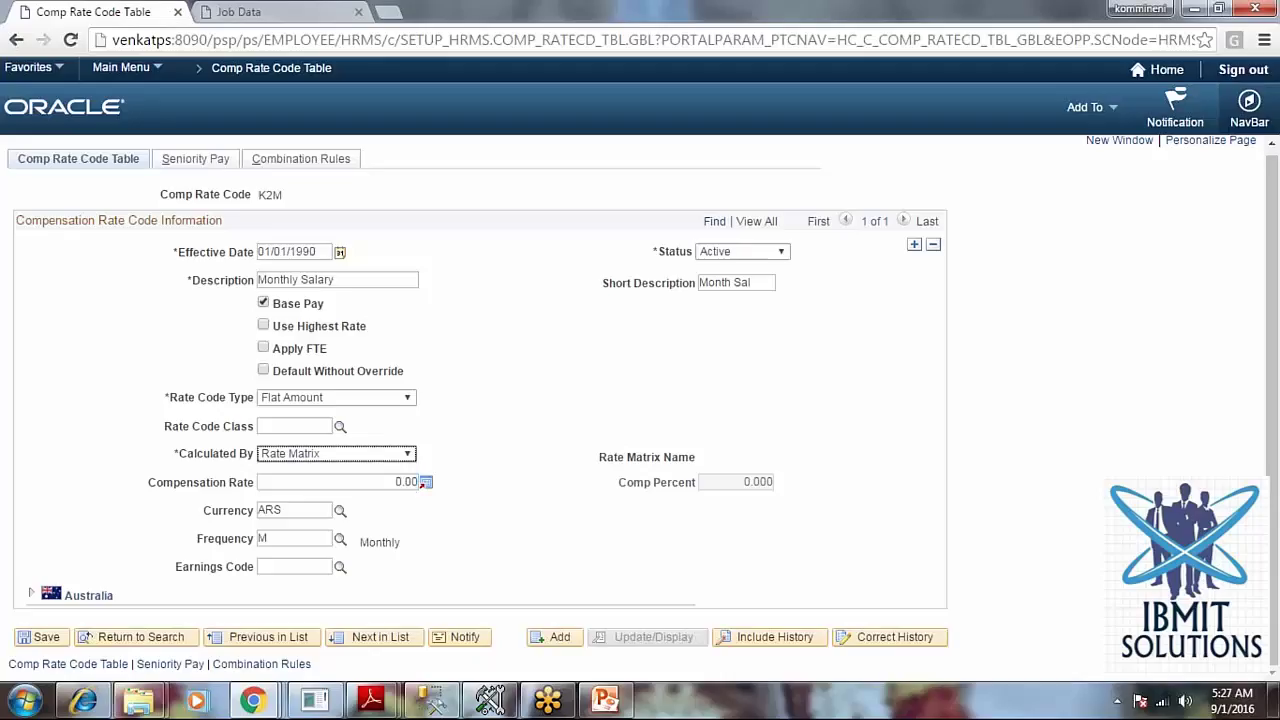
key("Return")
left_click(572, 484)
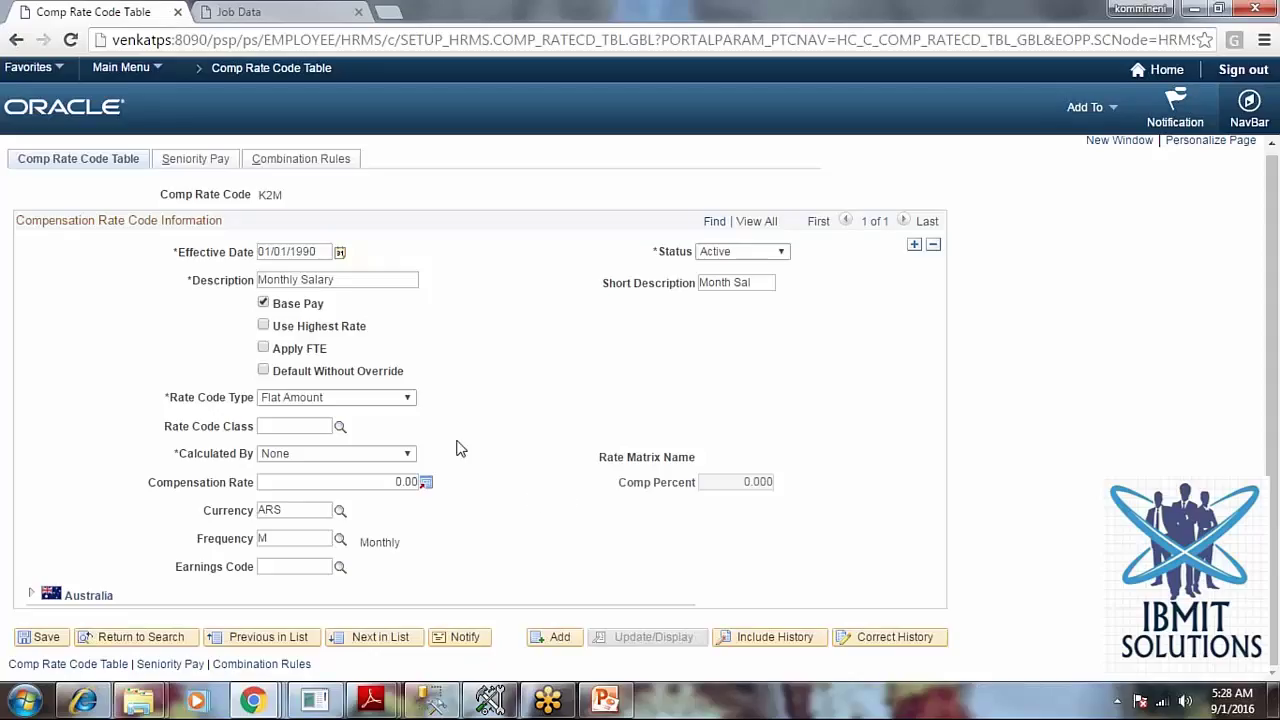
left_click(368, 487)
left_click(404, 453)
left_click(385, 484)
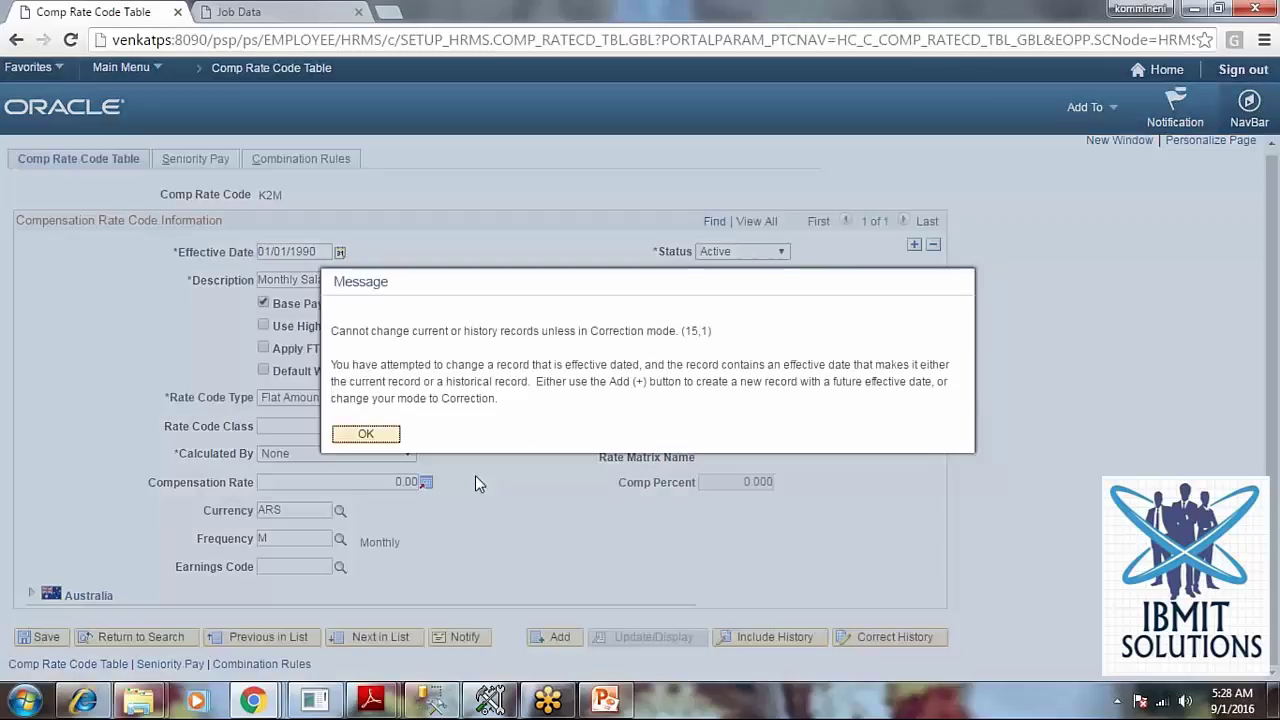
left_click(385, 433)
- Put the K2M record in Correct History mode and set Calculated By to Rate Matrix, placing the cursor in Rate Matrix Name
left_click(918, 645)
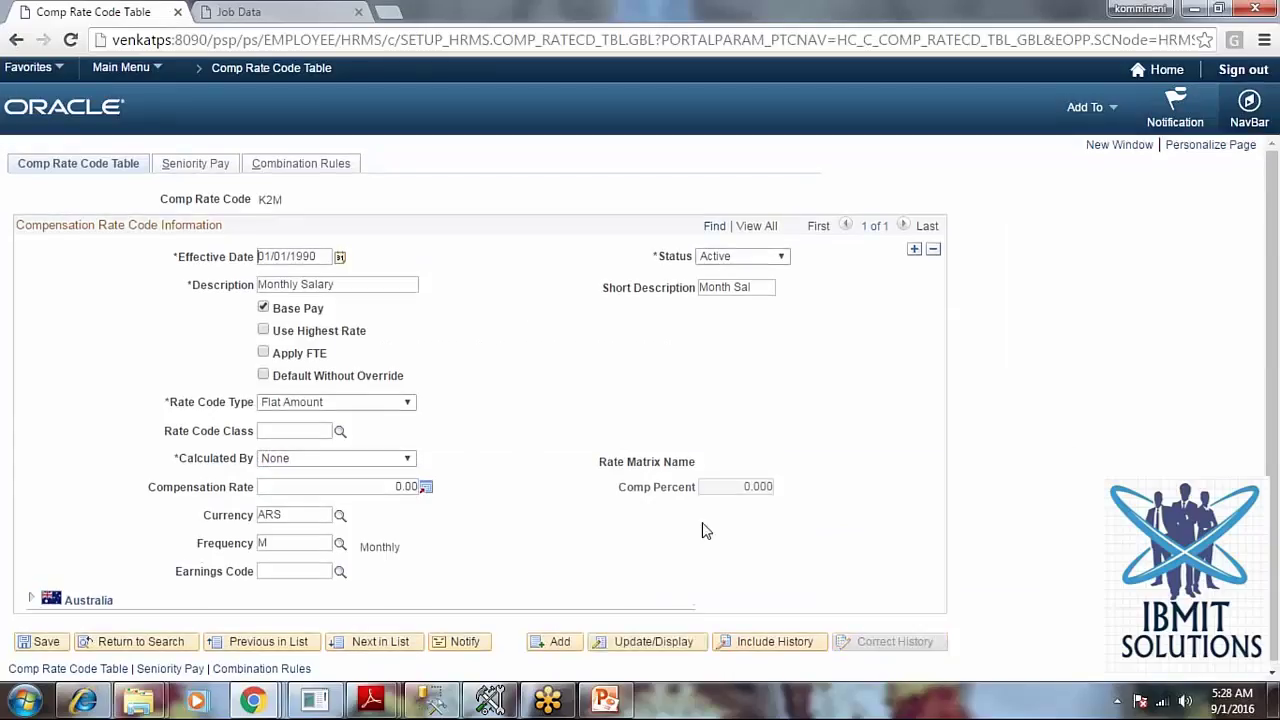
left_click(395, 458)
left_click(371, 486)
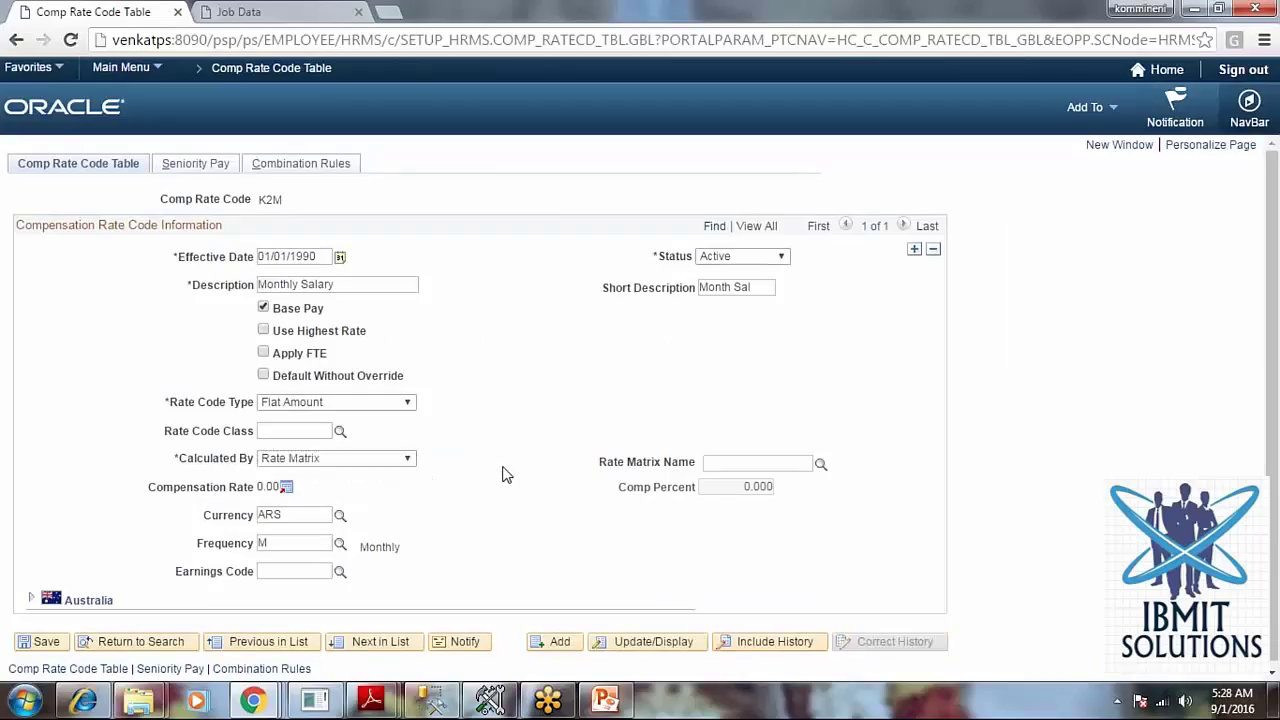
left_click_drag(281, 487, 256, 488)
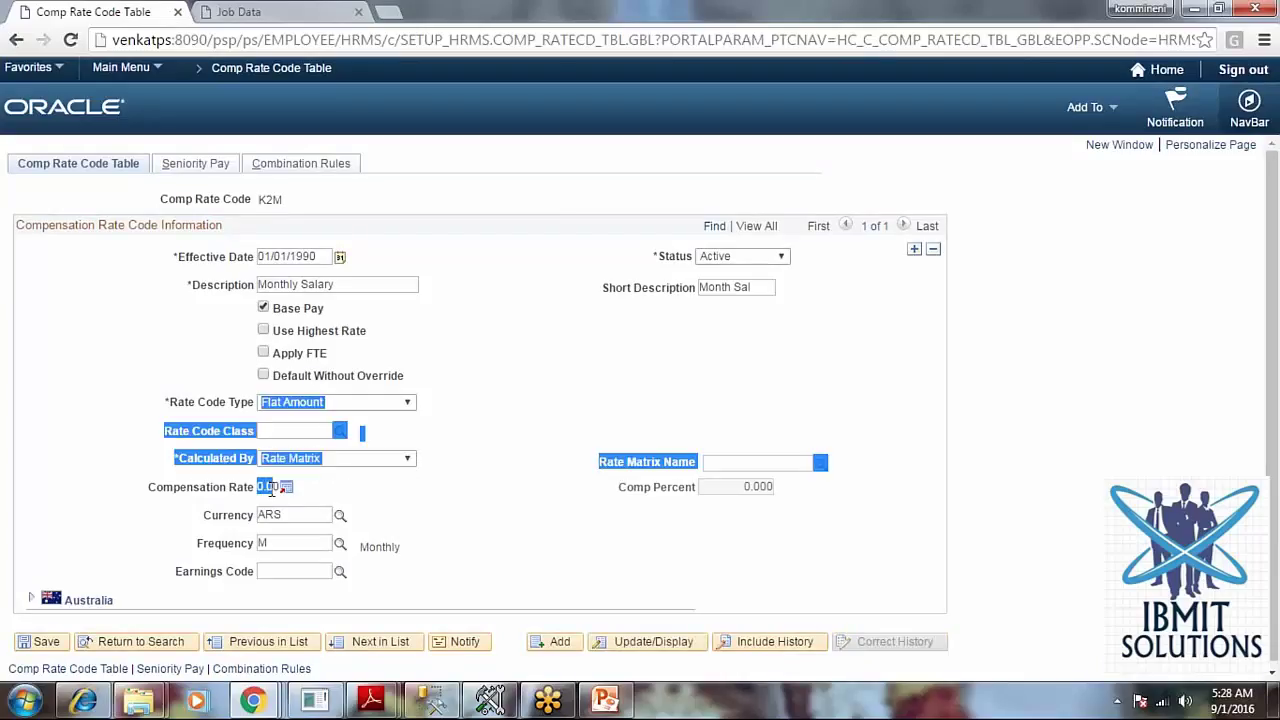
left_click(746, 464)
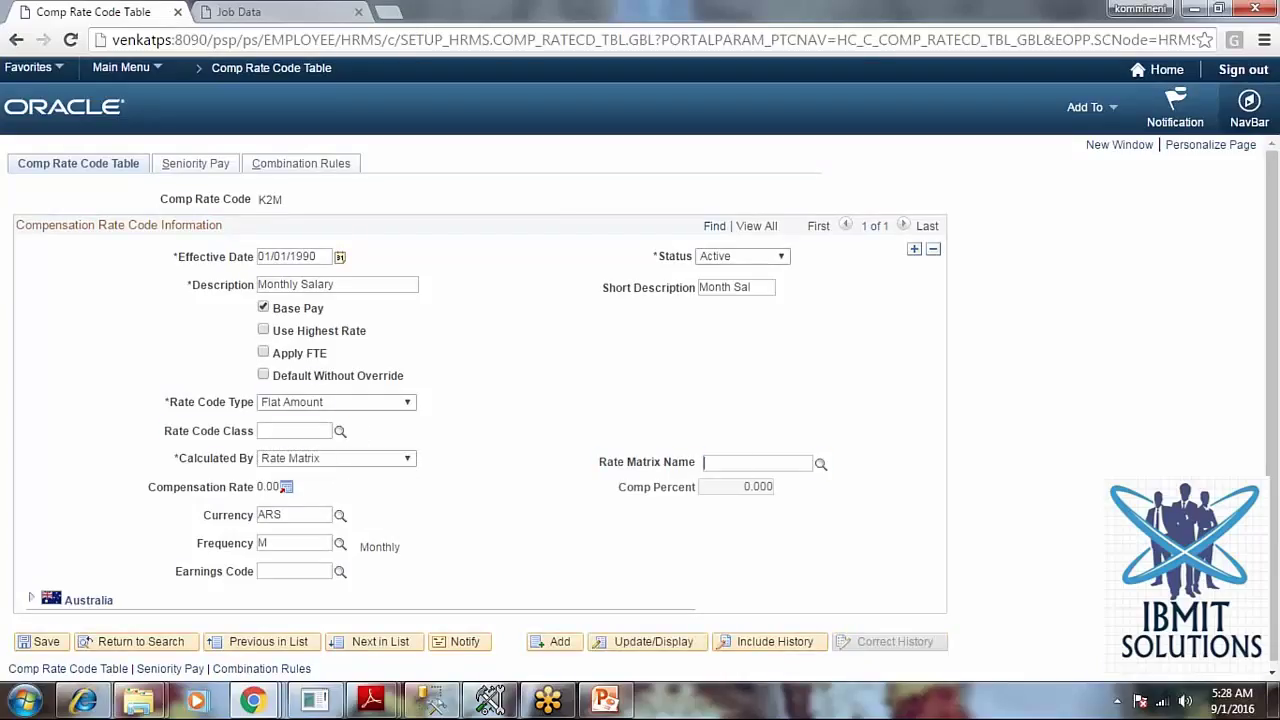
- Look up the available rate matrix names without selecting one, and set K2M's Calculated By option to None
left_click(820, 463)
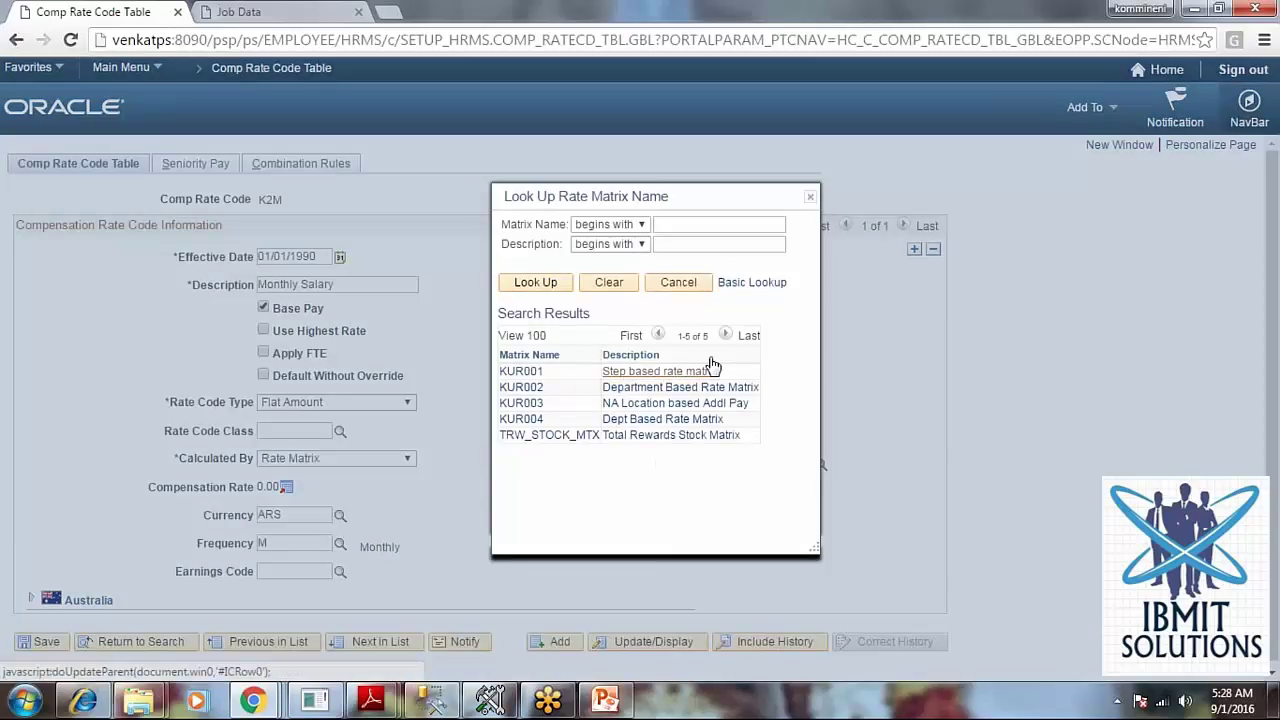
left_click(678, 282)
left_click(390, 458)
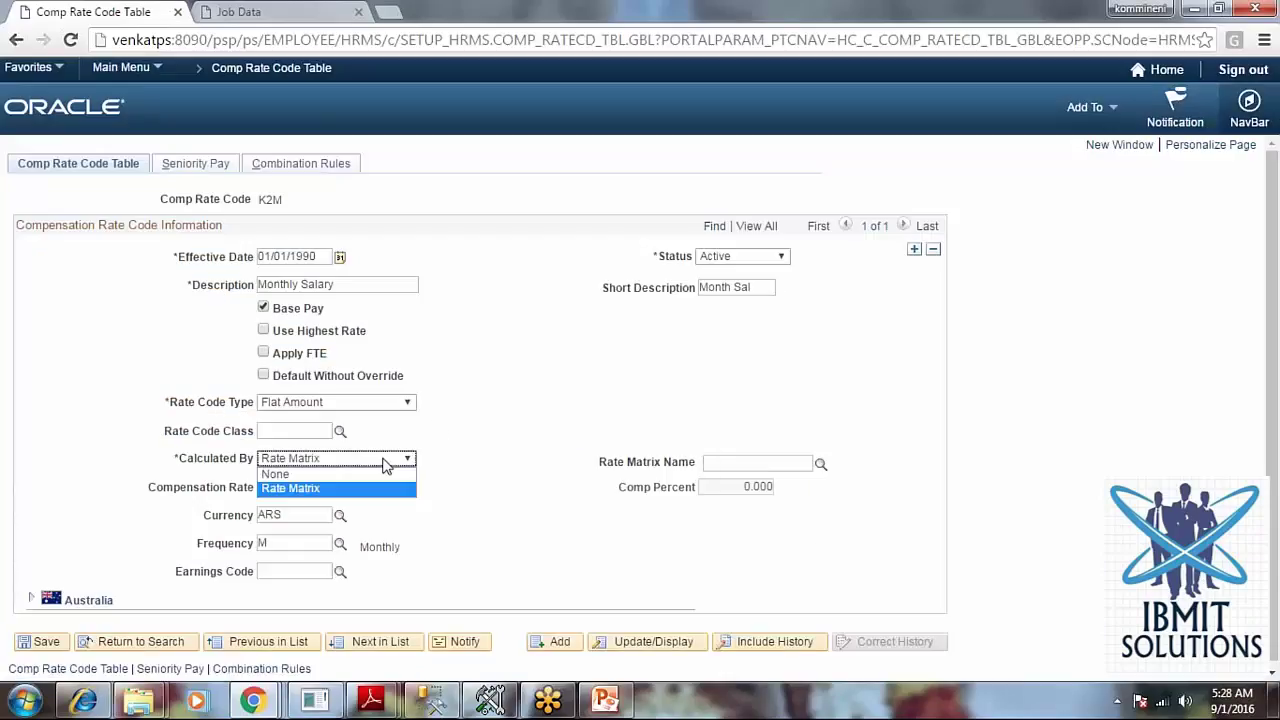
left_click(358, 475)
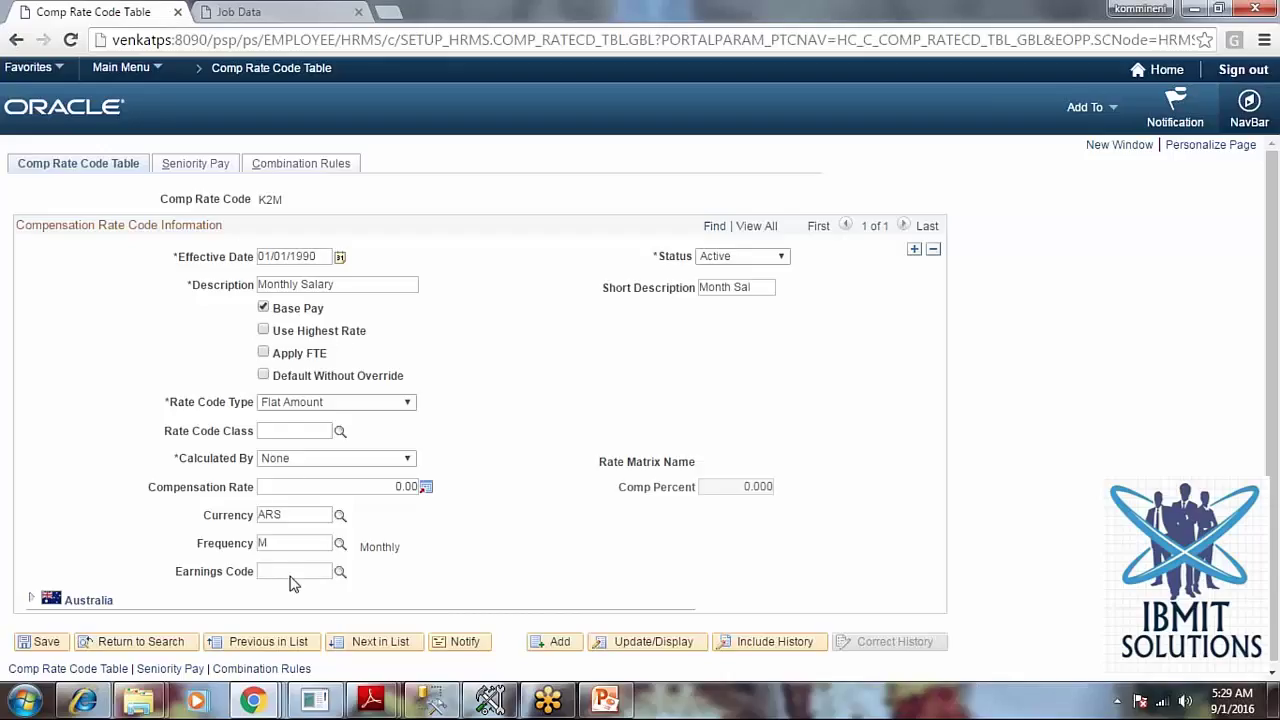
- Look up the earnings codes available for K2M, review the list and close the lookup without selecting one
double_click(270, 199)
left_click(340, 571)
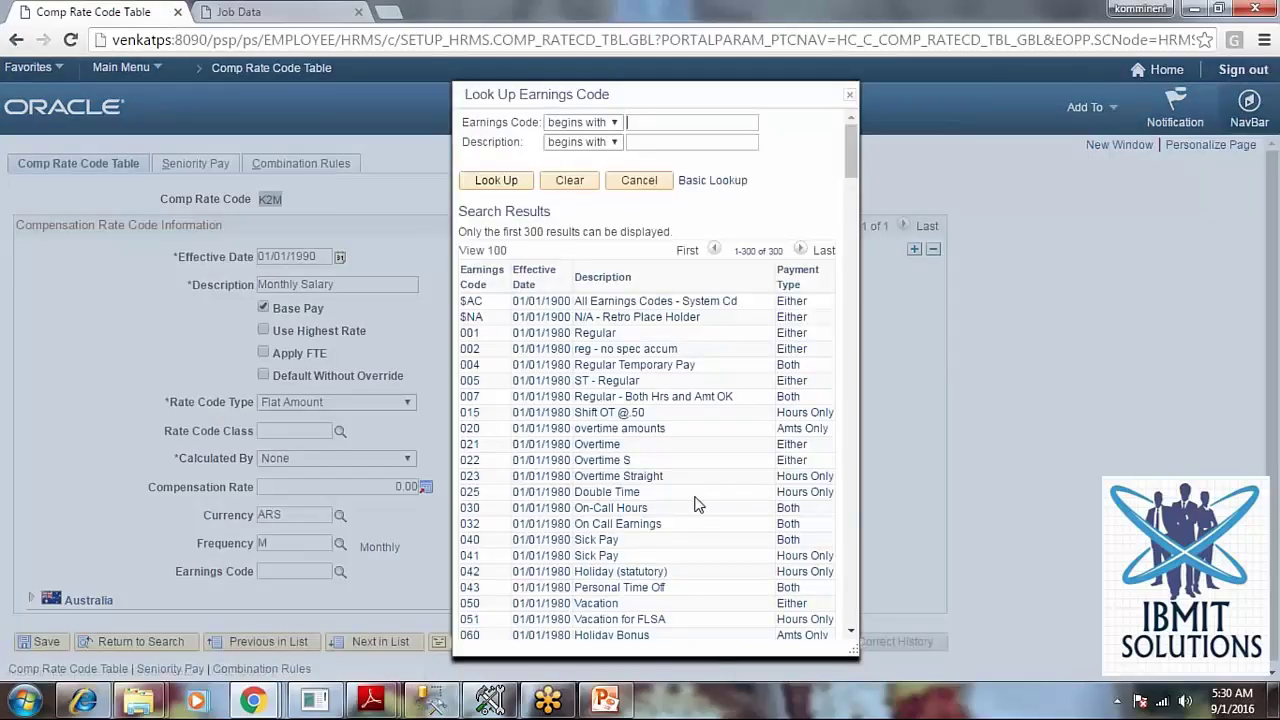
scroll(698, 505, "down", 20)
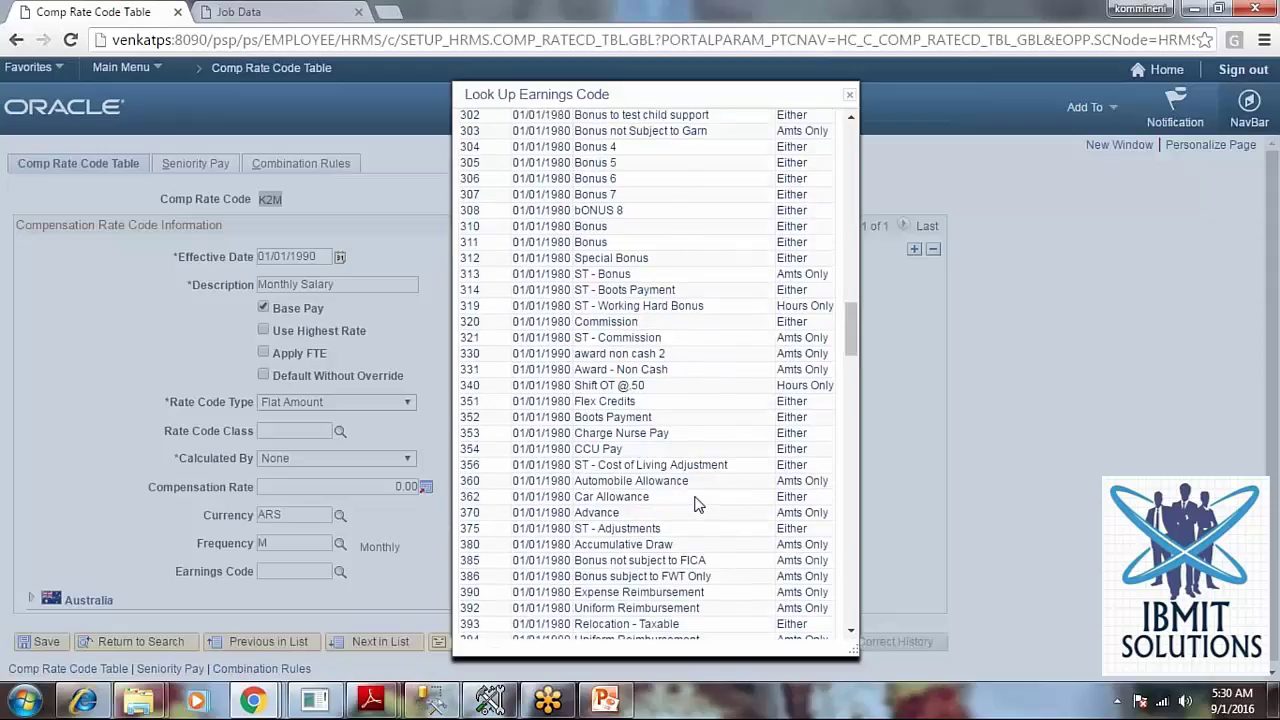
scroll(698, 503, "up", 20)
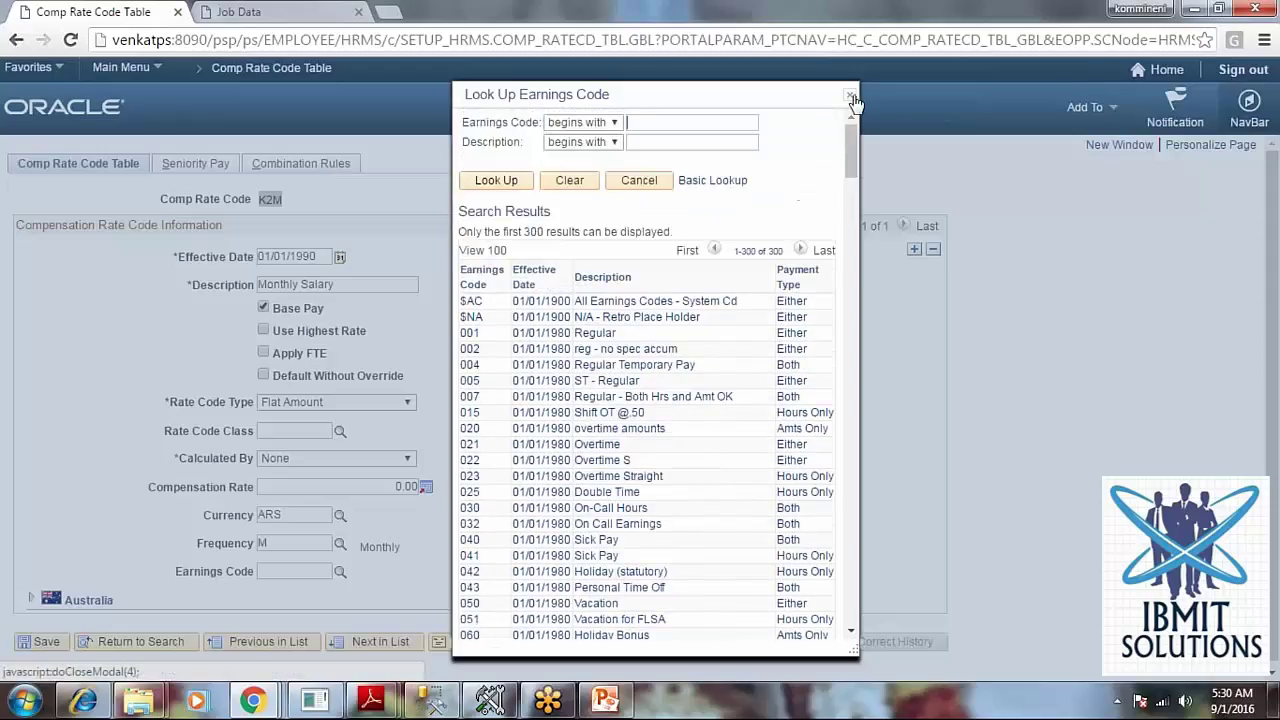
left_click(849, 95)
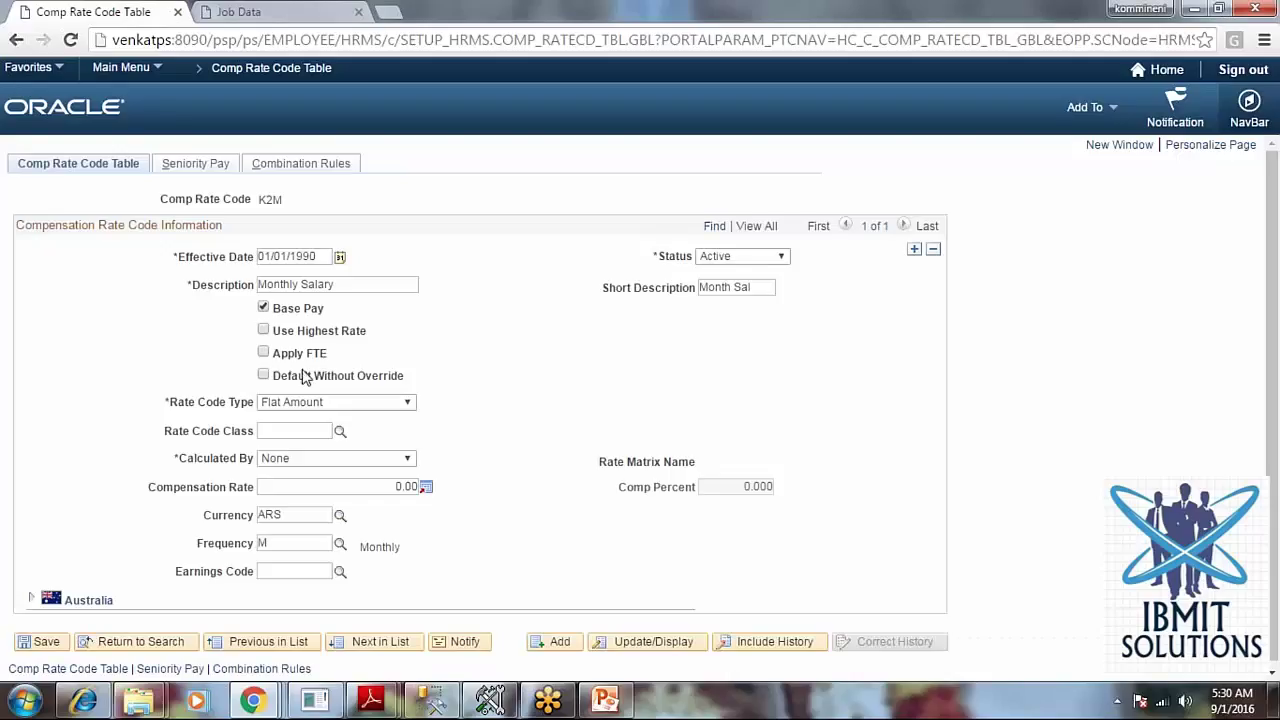
- Examine the Calculate Seniority By options on K2M's Seniority Pay page
left_click(205, 168)
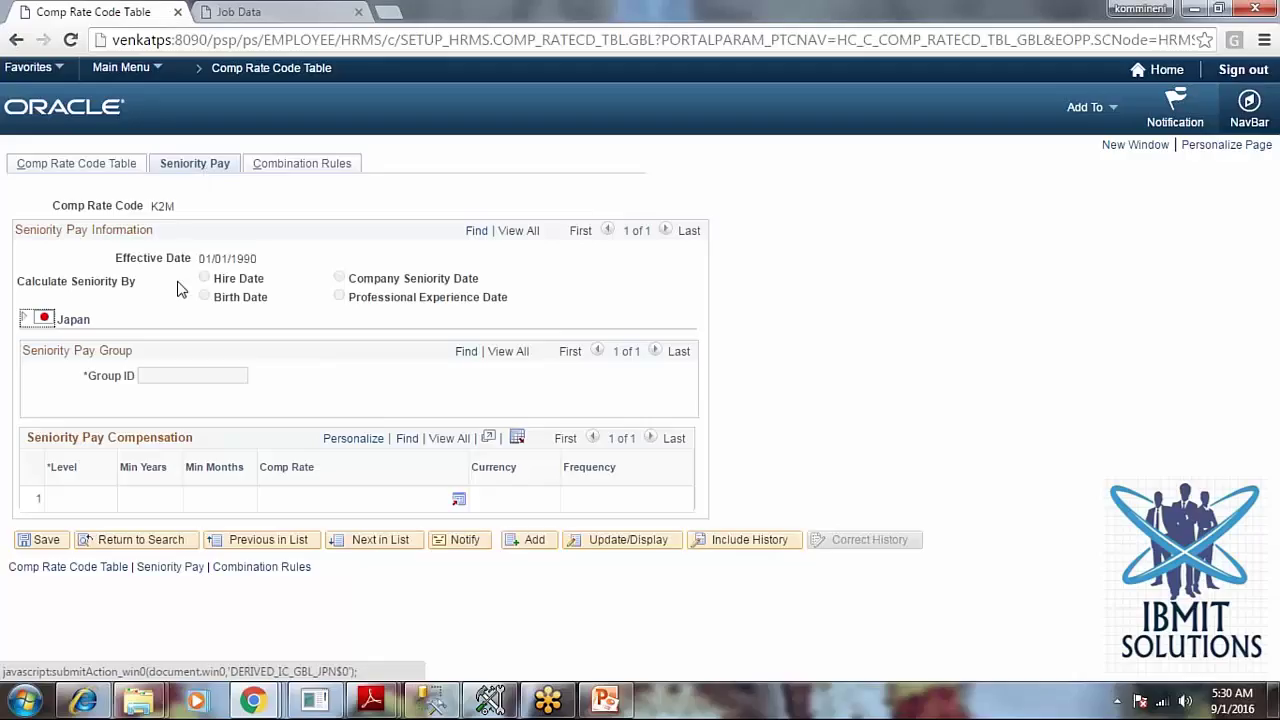
left_click_drag(24, 283, 128, 292)
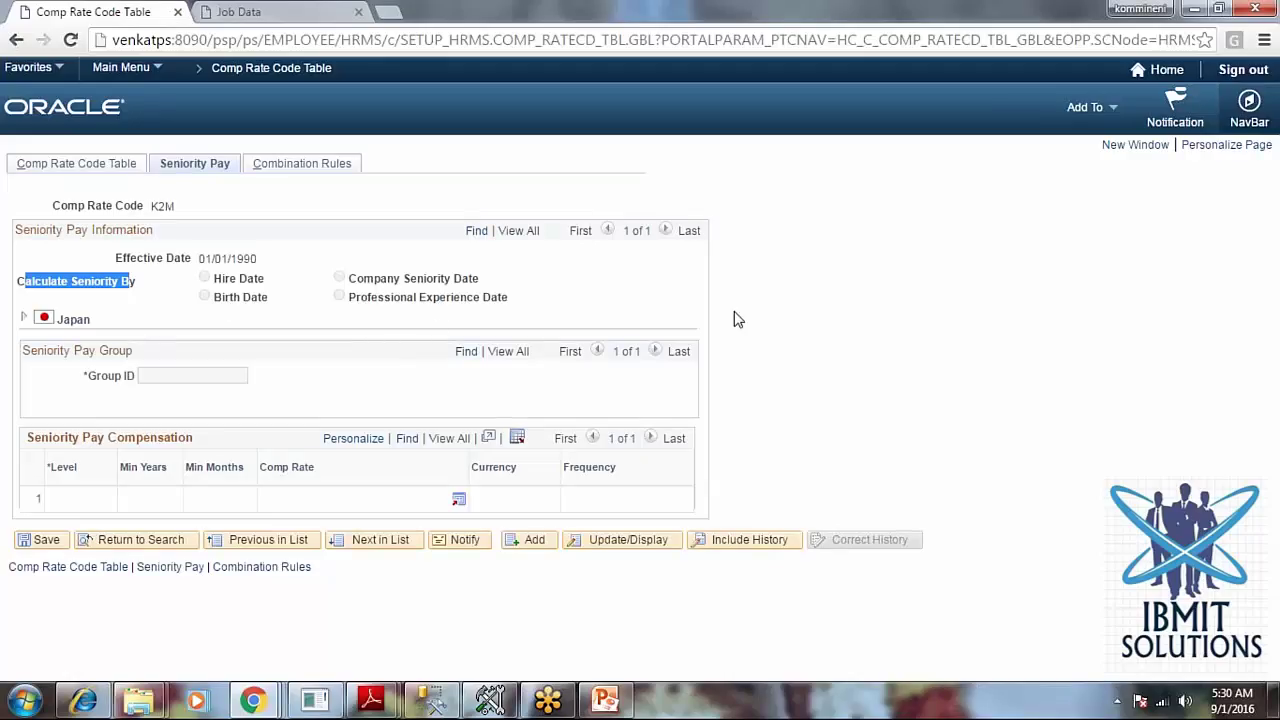
left_click(792, 334)
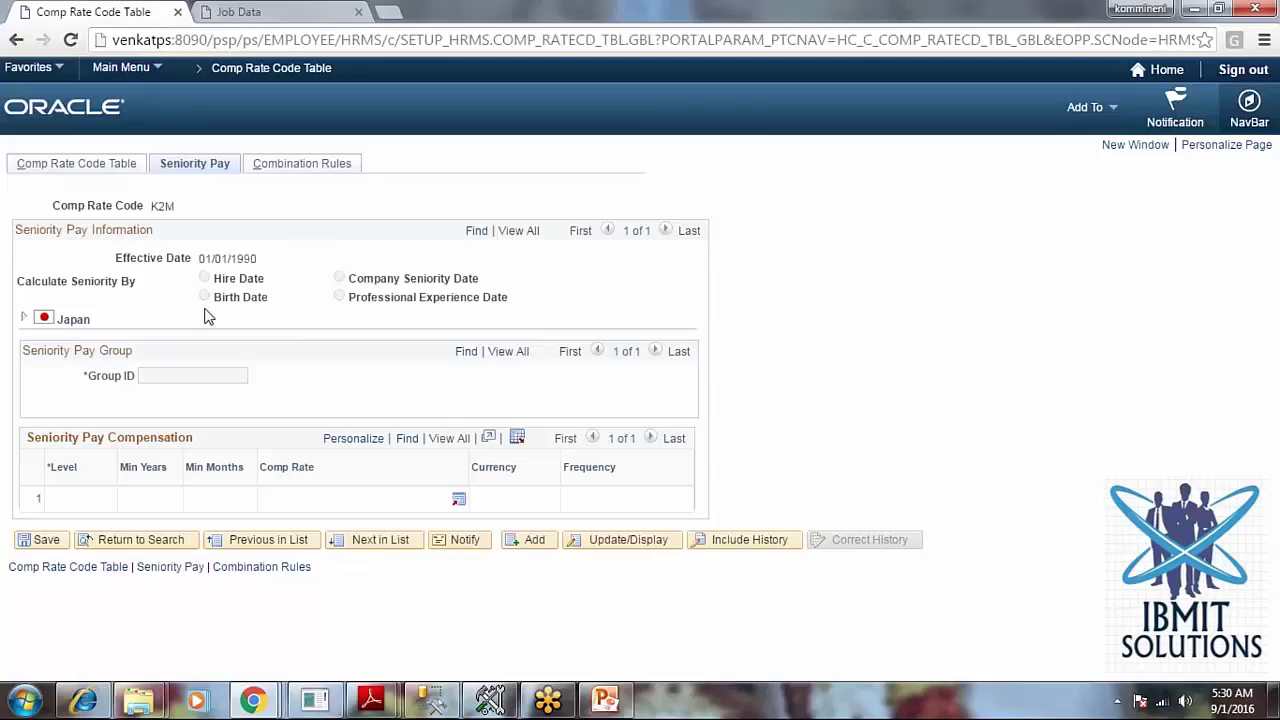
- Return to the search results, discarding the K2M changes, and open the JGB comp rate code, Seniority Pay with Hire Date
left_click(165, 540)
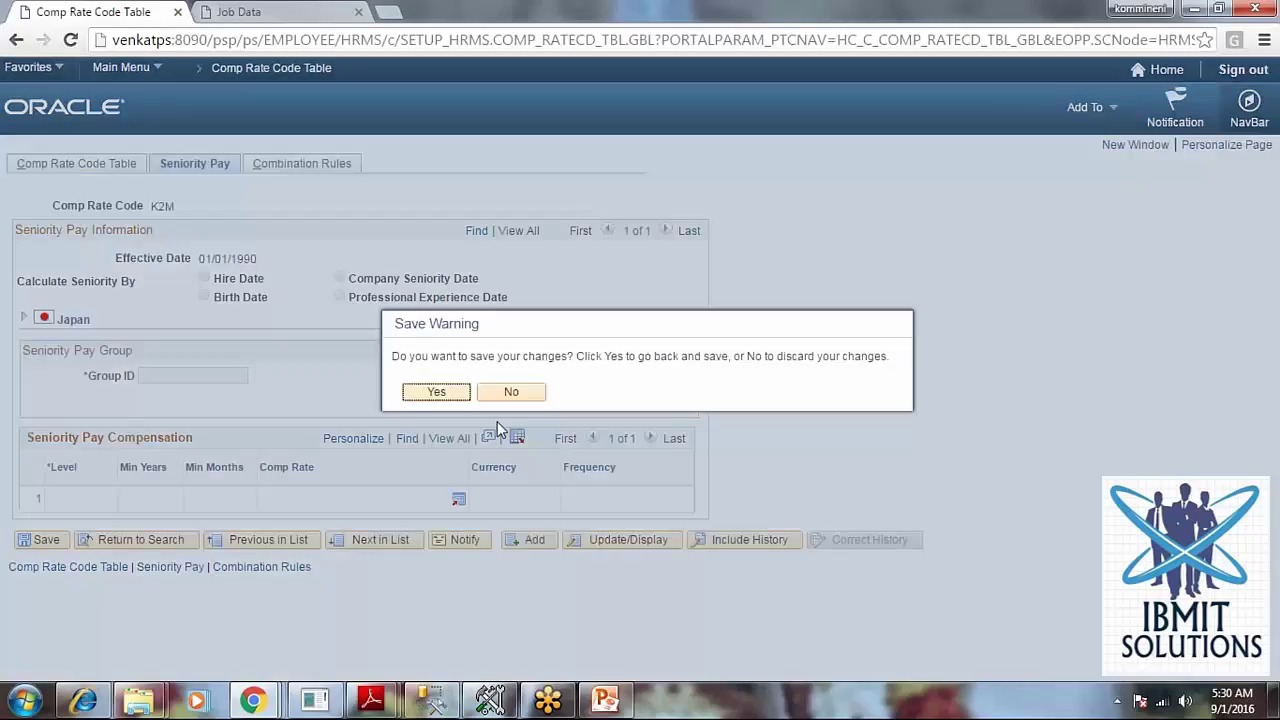
left_click(511, 393)
scroll(515, 402, "down", 3)
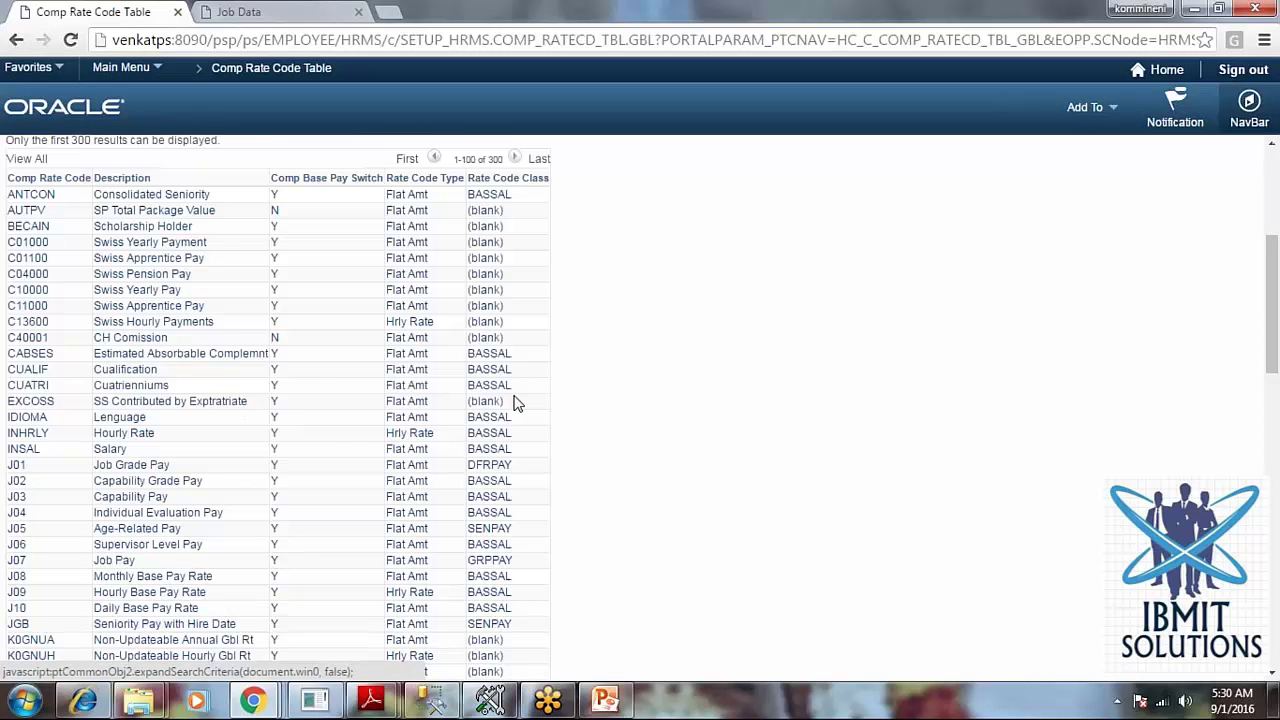
scroll(515, 402, "down", 3)
scroll(517, 402, "down", 15)
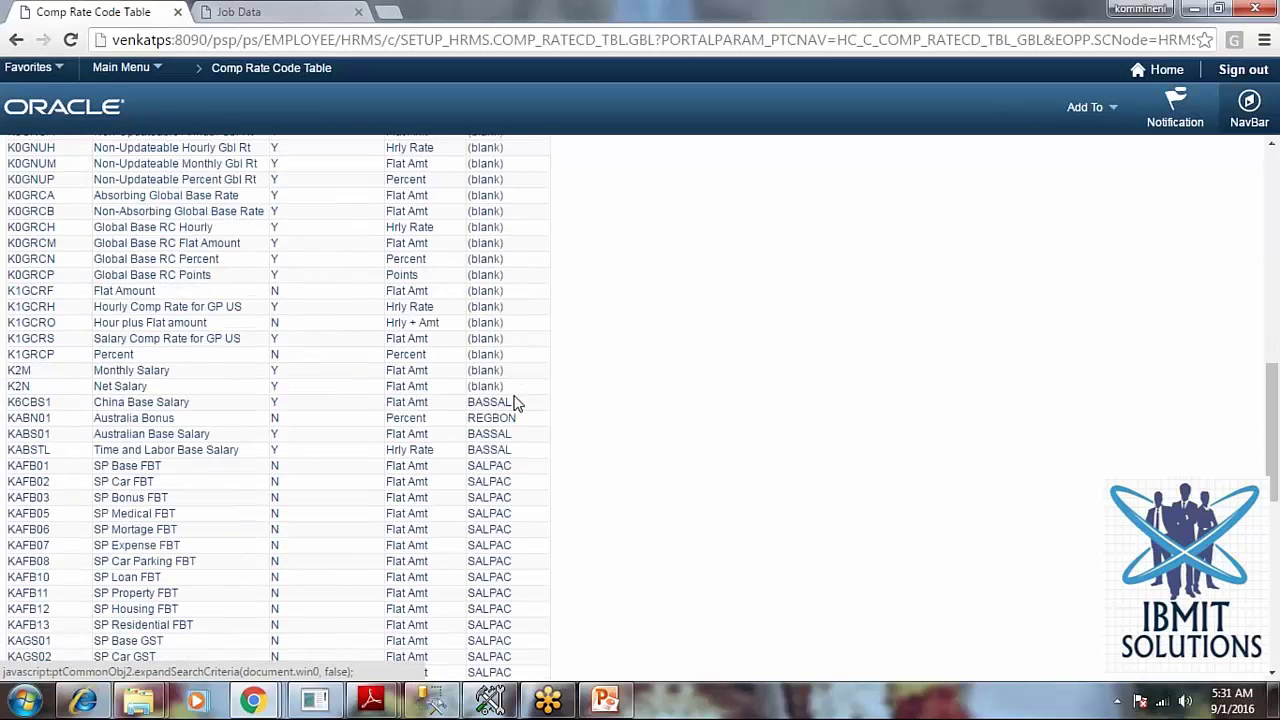
scroll(515, 401, "down", 8)
scroll(515, 401, "up", 19)
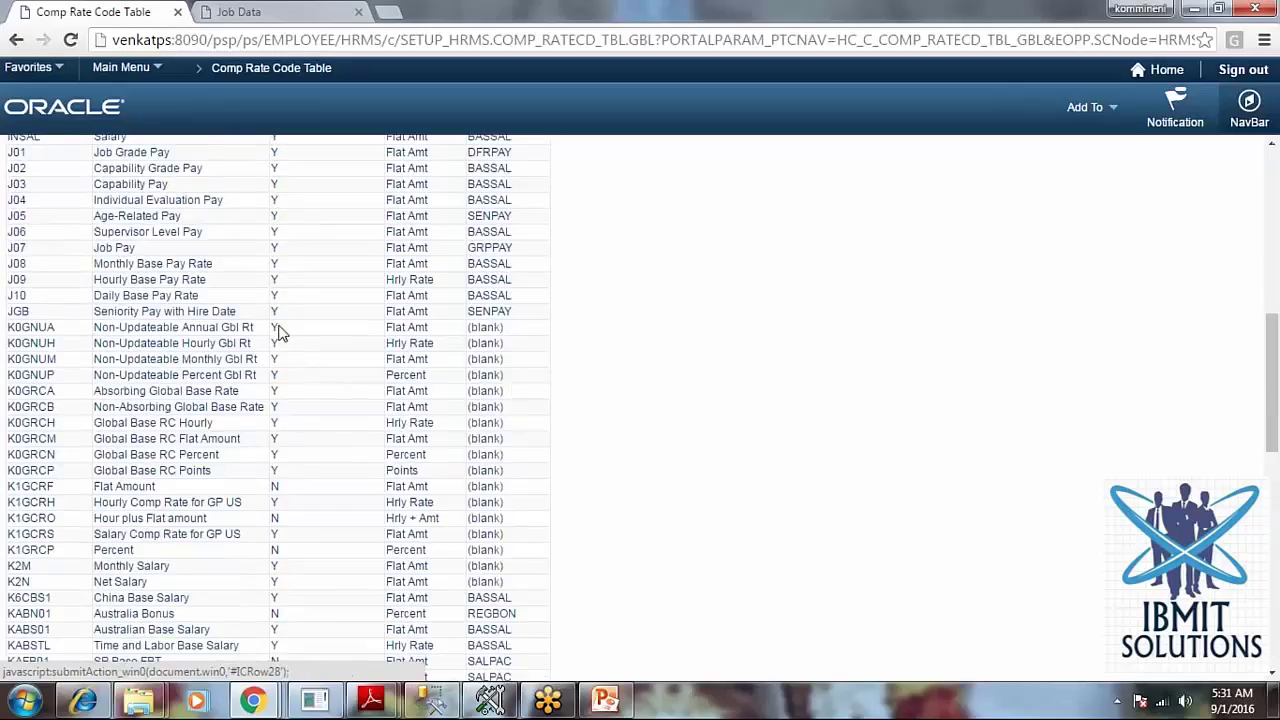
left_click(160, 312)
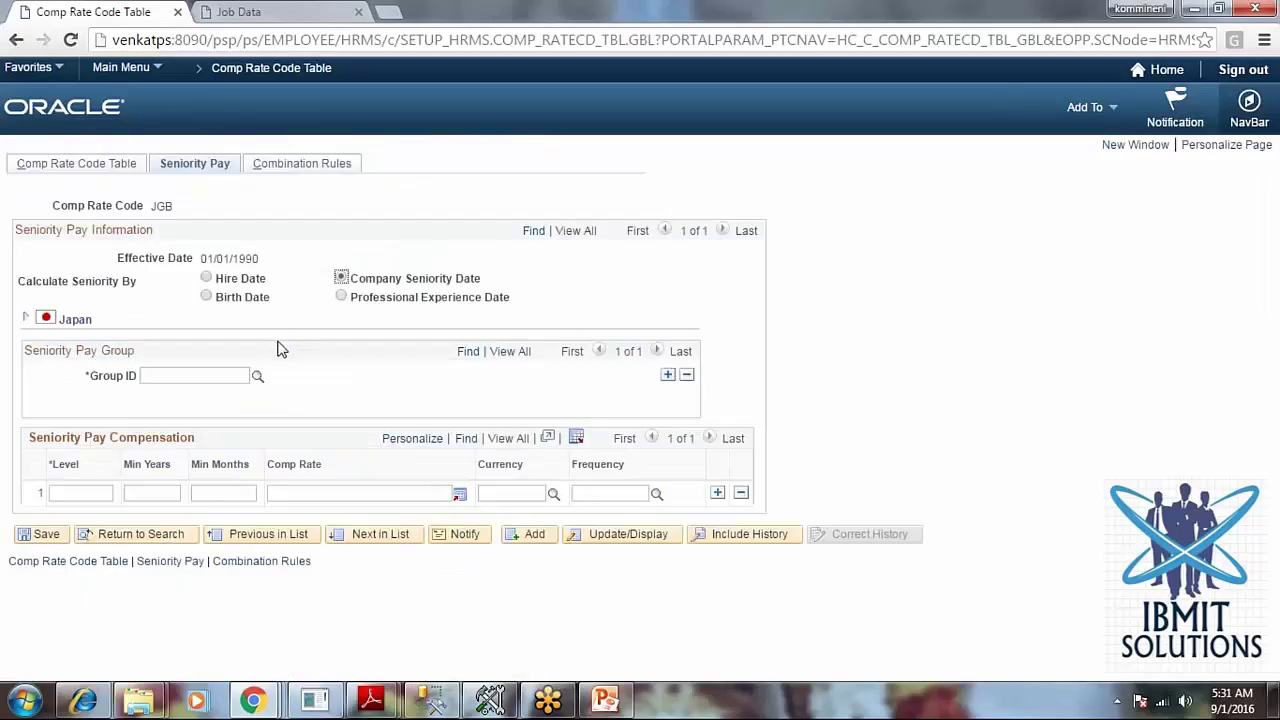
- Check JGB's Rate Code Class in its main comp rate code details, and return to its Seniority Pay page
left_click(107, 170)
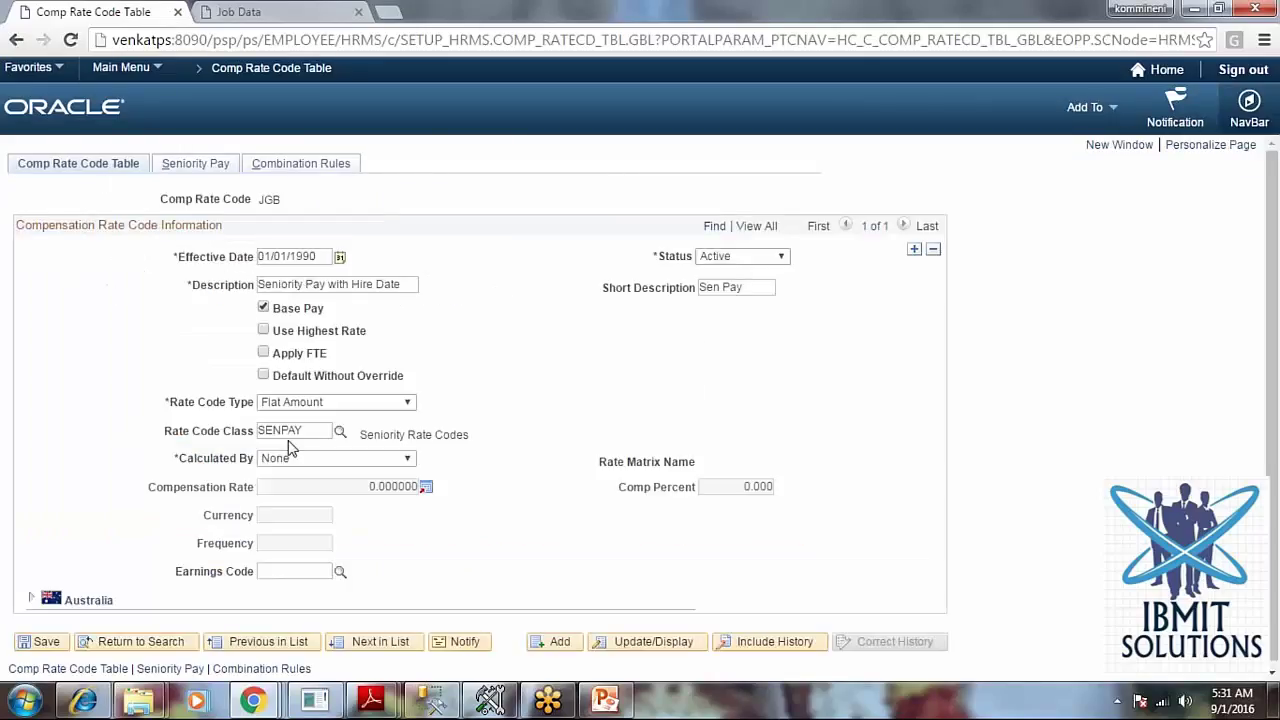
left_click_drag(318, 429, 86, 431)
left_click(195, 165)
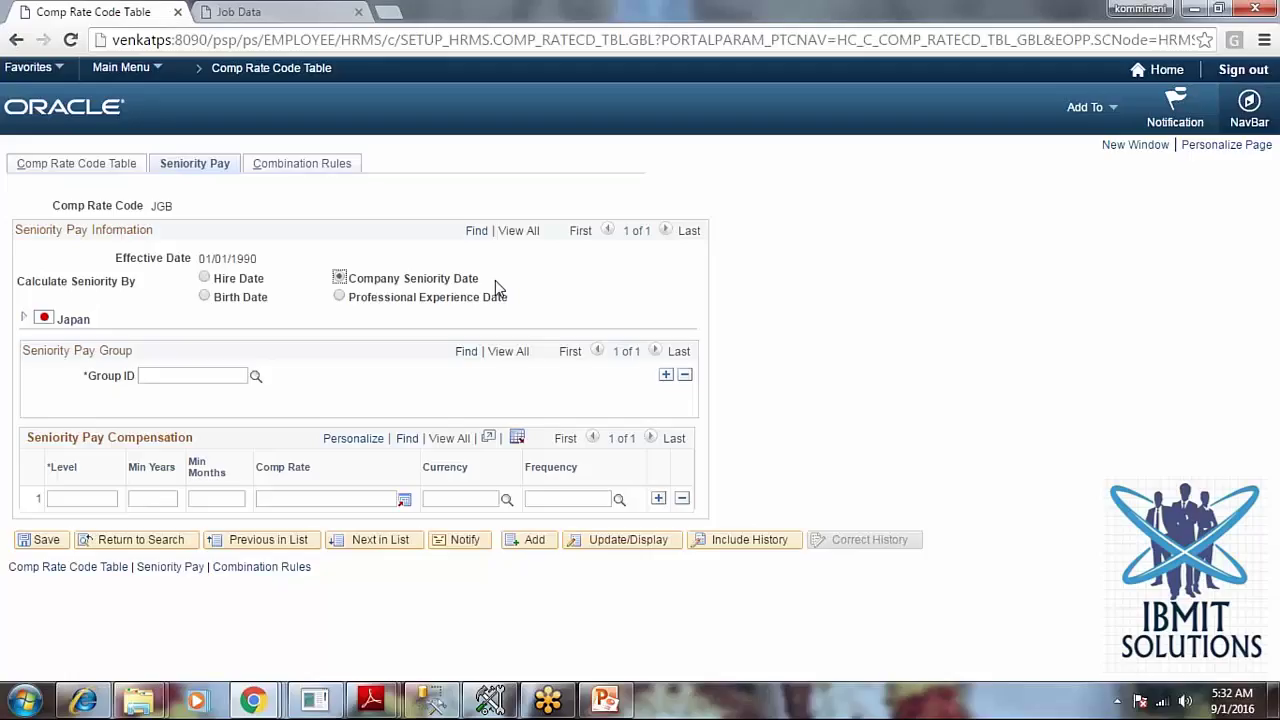
- Set JGB's Calculate Seniority By to Professional Experience Date, and review the seniority pay group IDs without selecting one
left_click(488, 298)
left_click(255, 376)
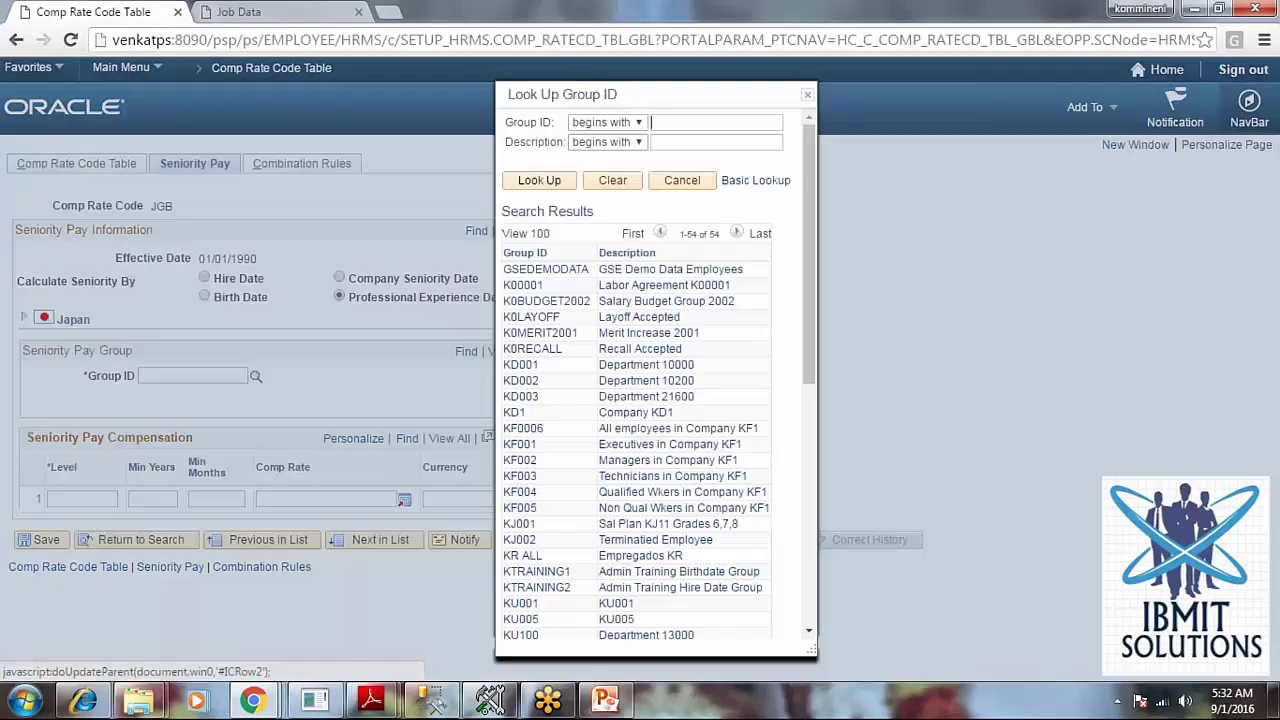
mouse_move(803, 194)
left_mouse_down()
mouse_move(803, 488)
mouse_move(800, 178)
left_mouse_up()
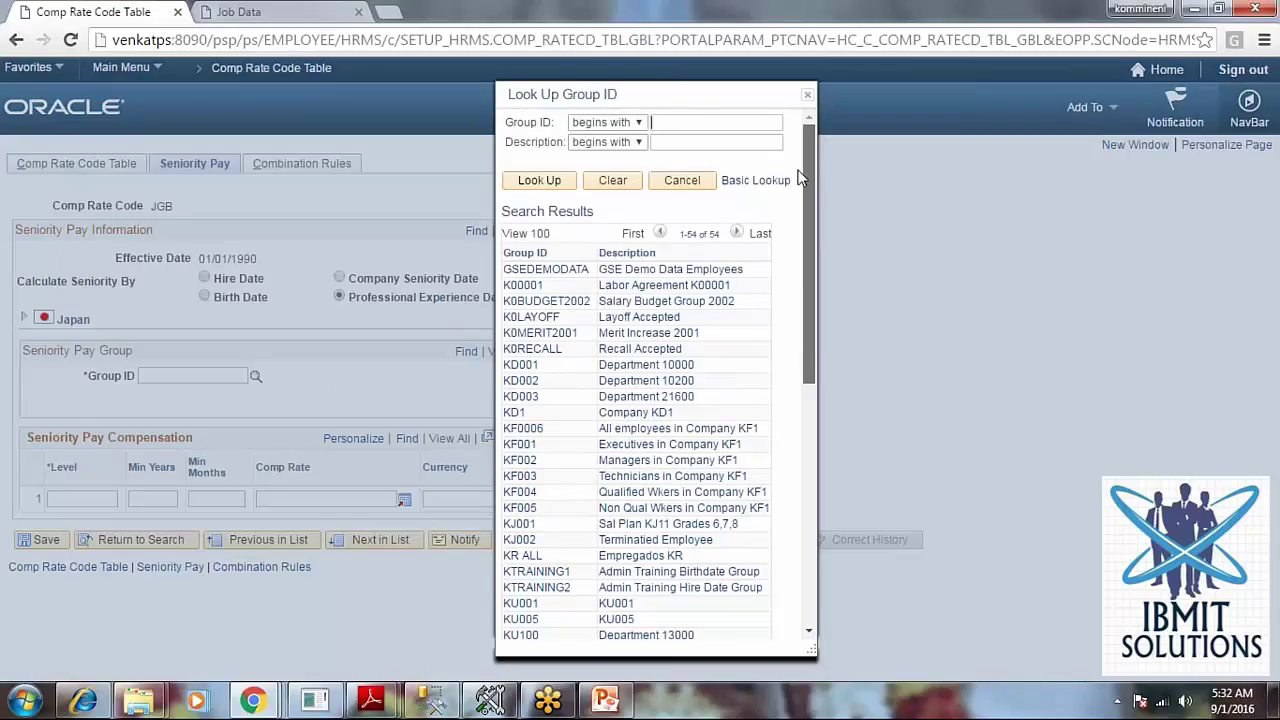
scroll(800, 178, "down", 5)
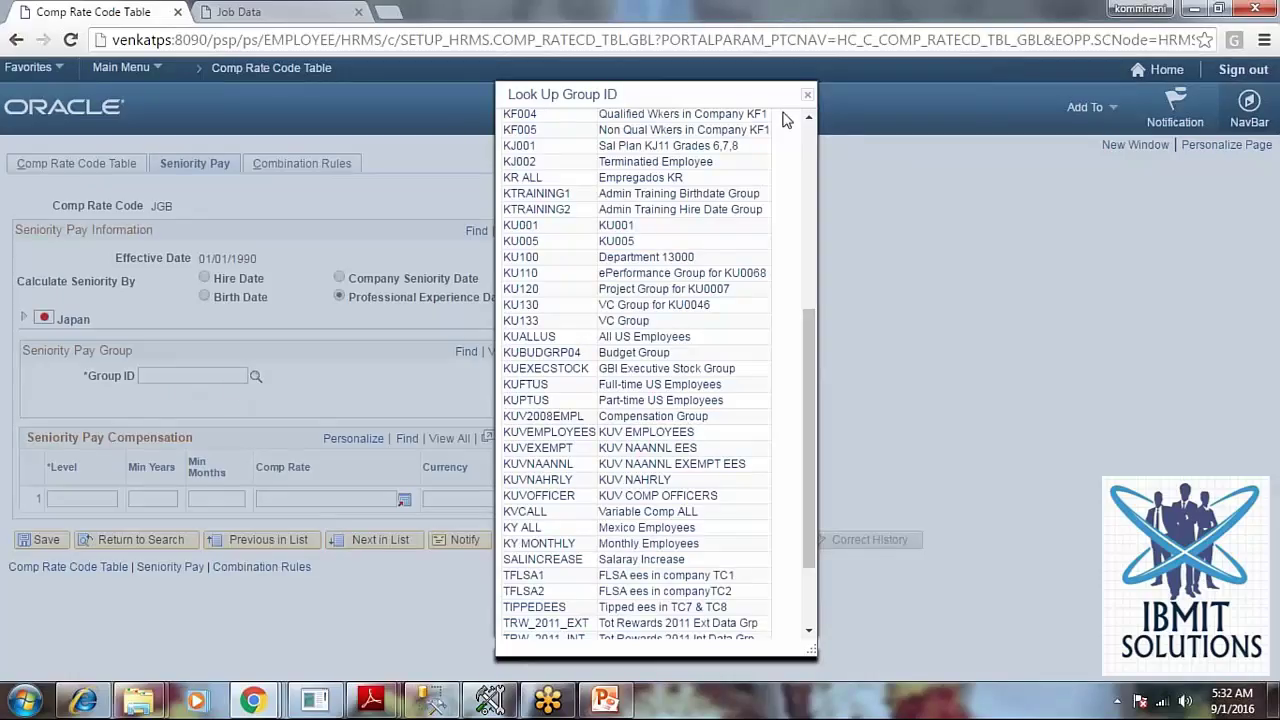
left_click(807, 94)
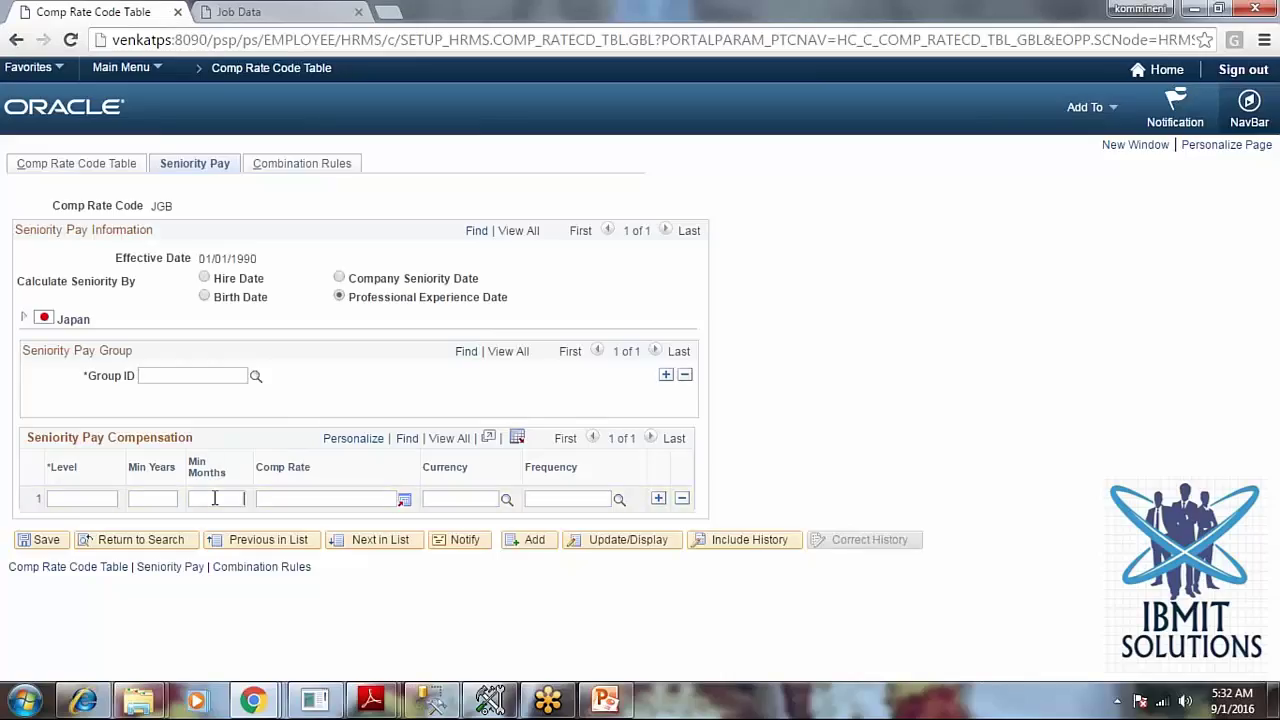
- Set Level to 1 and Min Years to 1 in the first Seniority Pay Compensation row
left_click(562, 502)
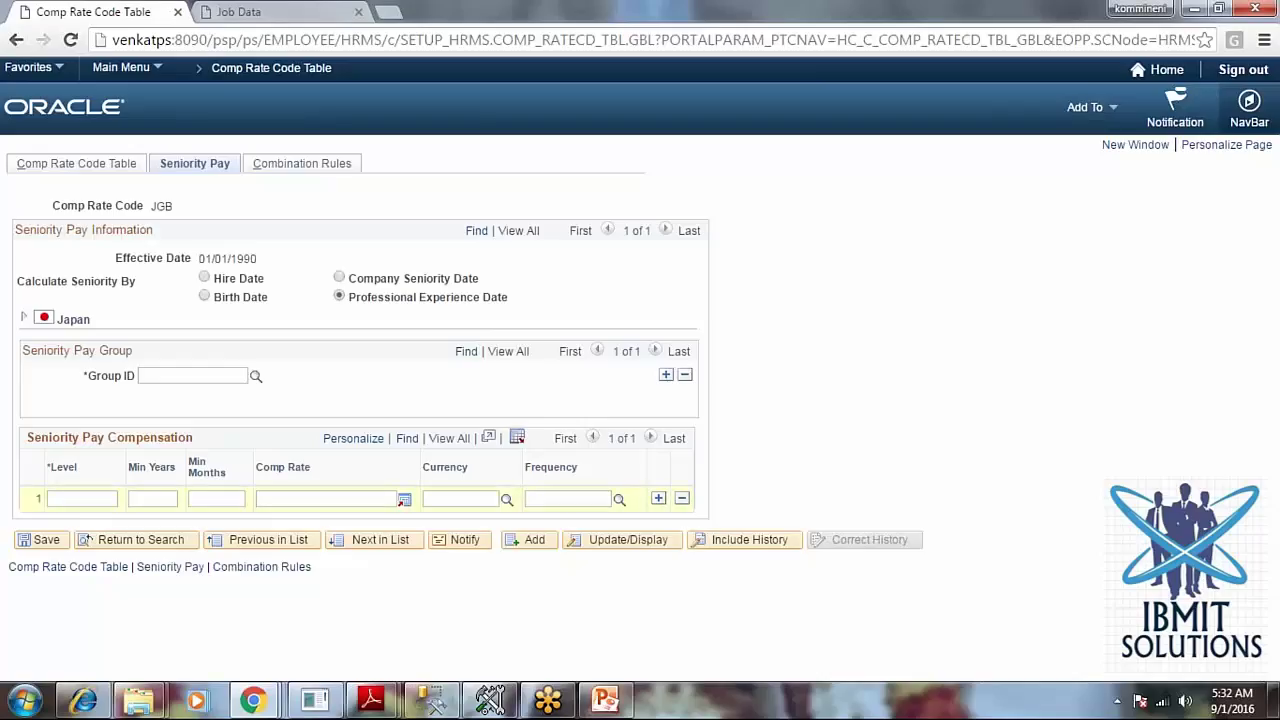
left_click(110, 498)
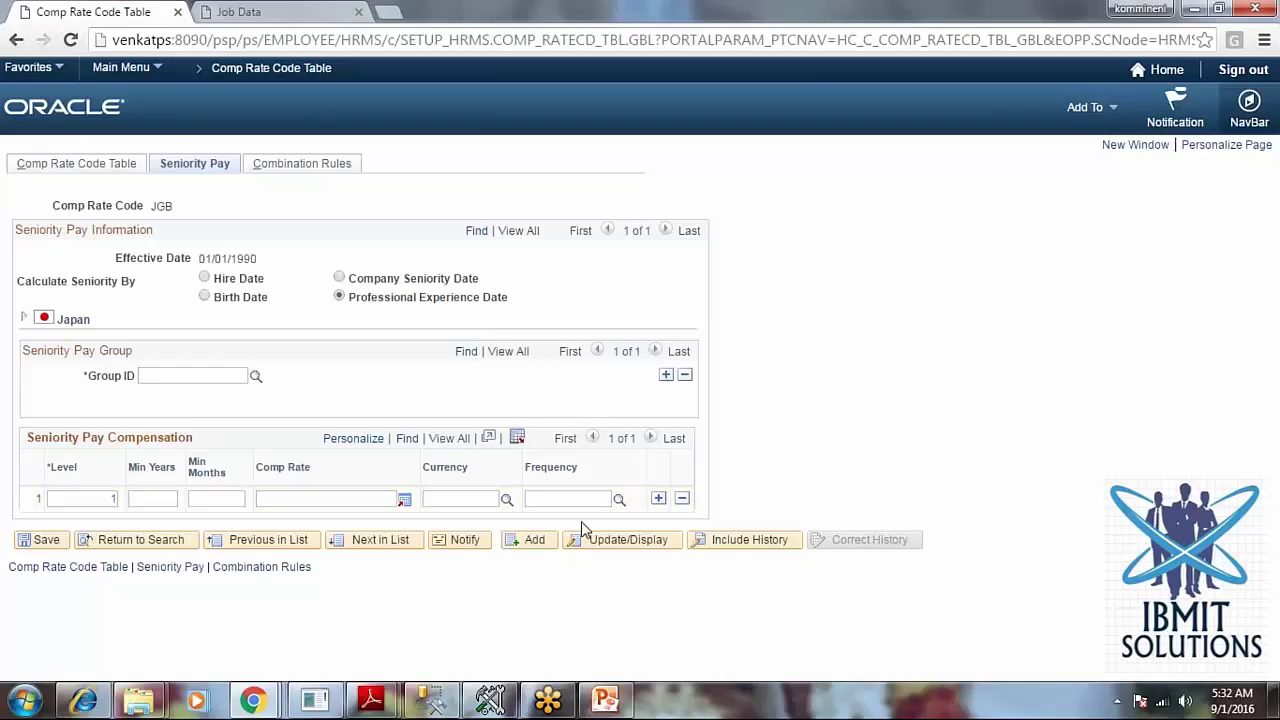
type("1")
left_click(211, 498)
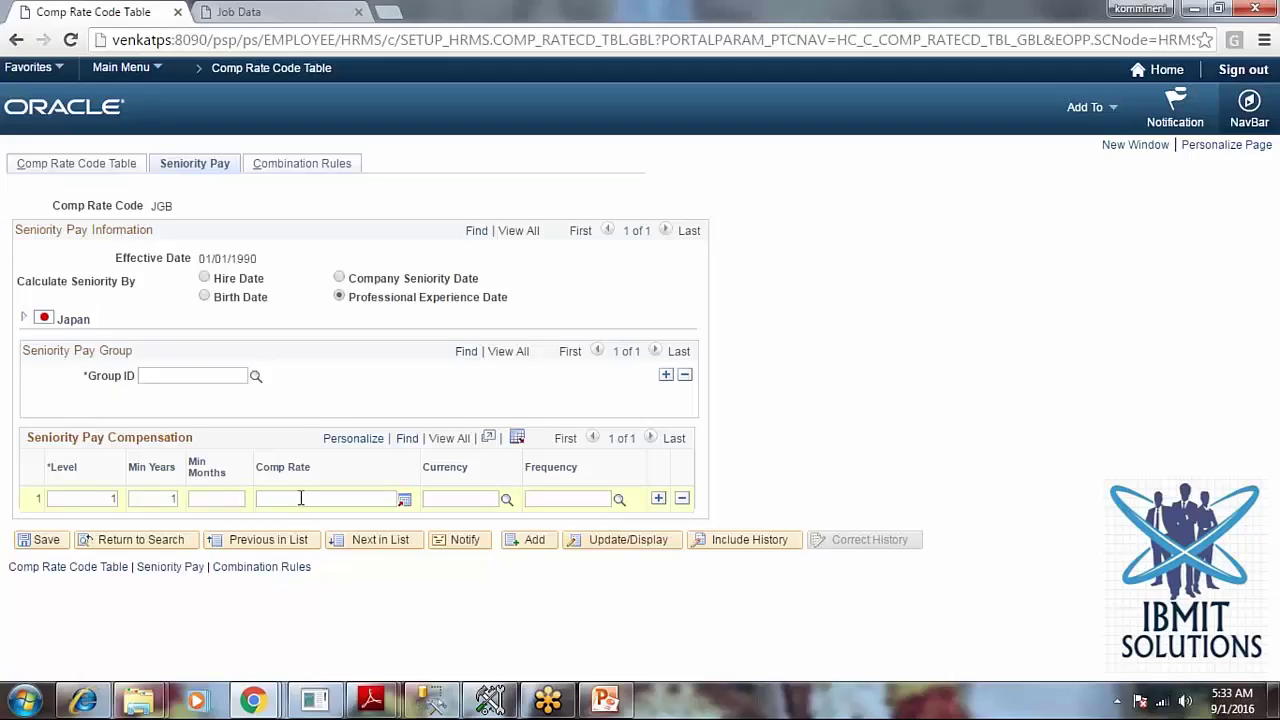
- View the Display In Other Currency dialog without applying it, and set the row's Comp Rate to 1500
left_click(403, 499)
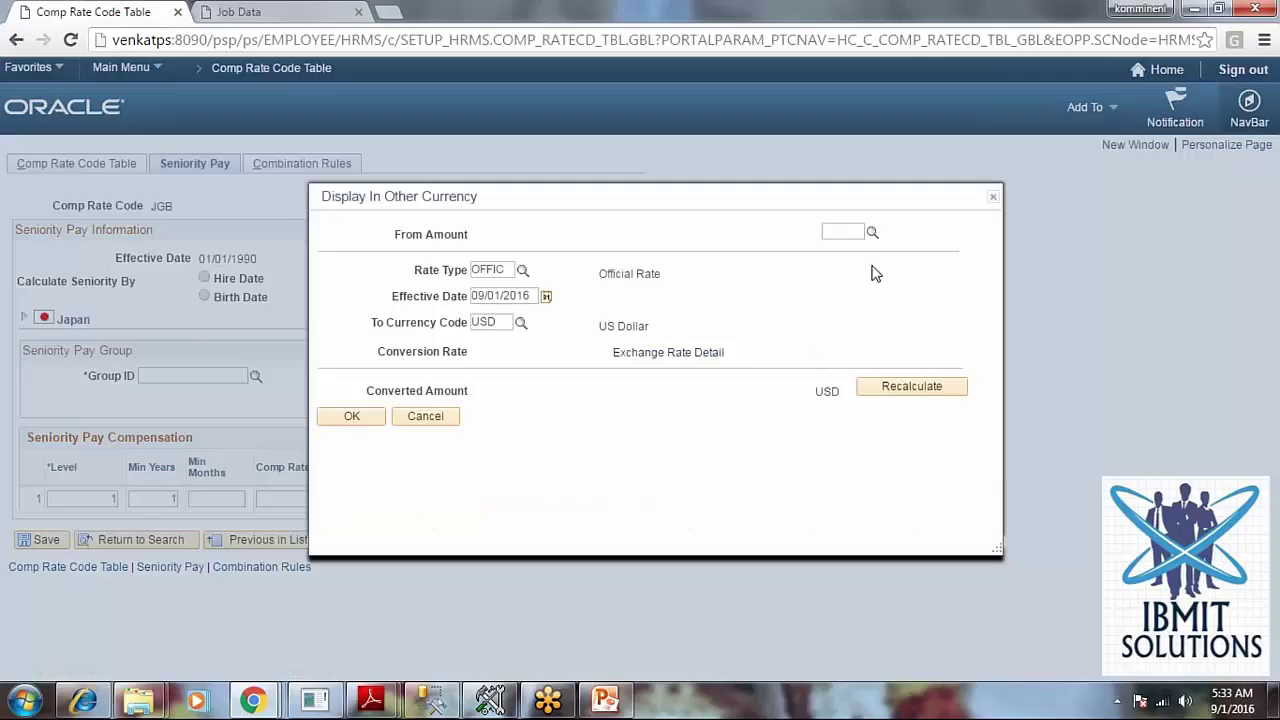
left_click(430, 417)
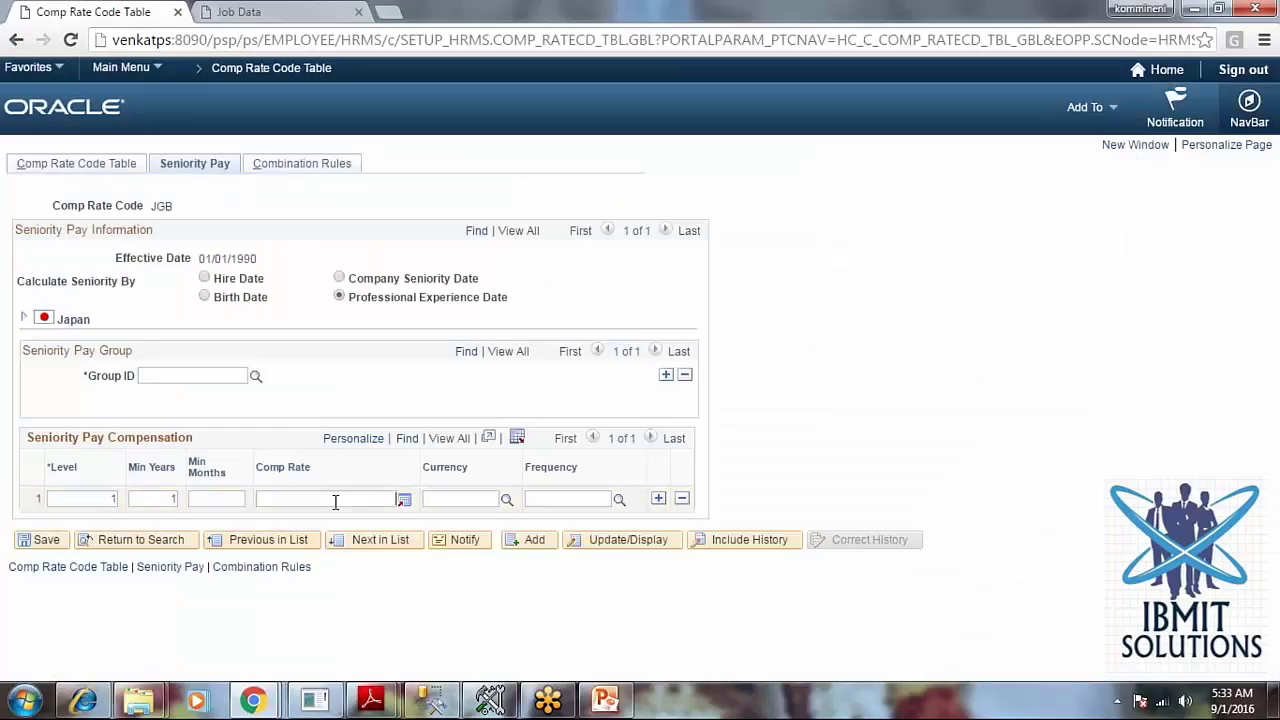
type("00")
key("Tab")
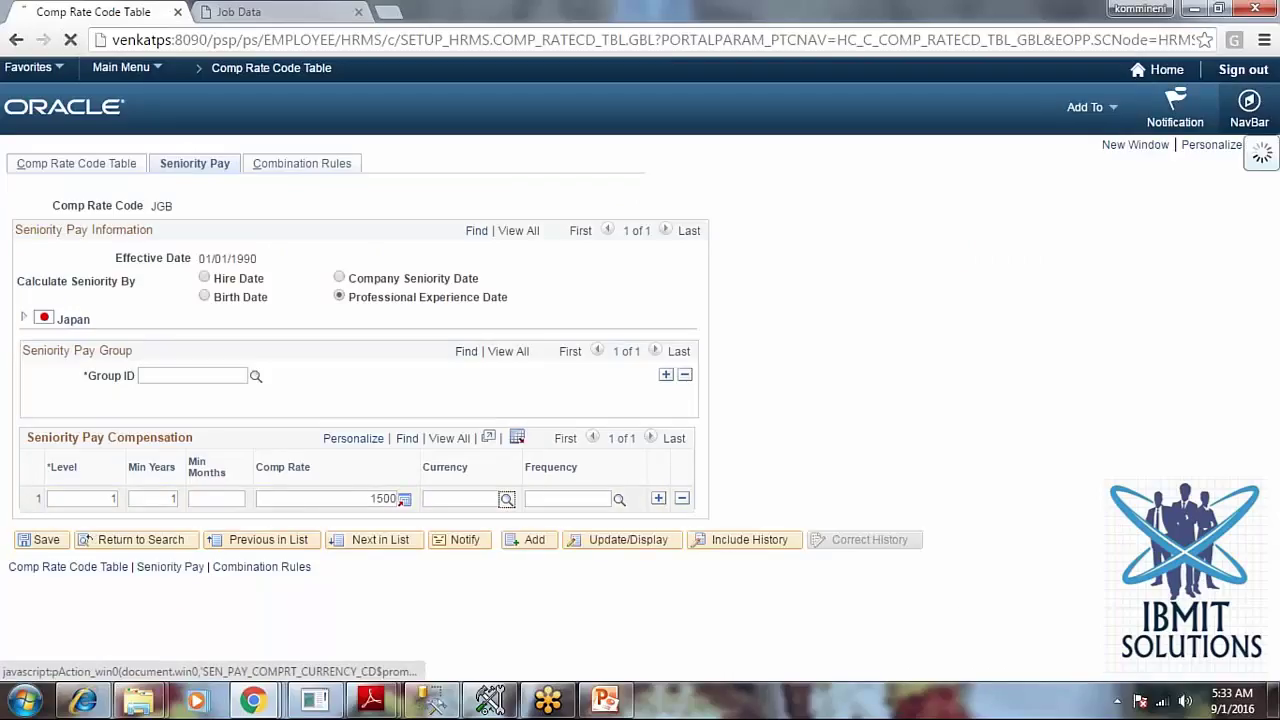
- Set the seniority pay row's Currency to USD and its Frequency to A (Annual) using the lookups
left_click(506, 498)
type("usd")
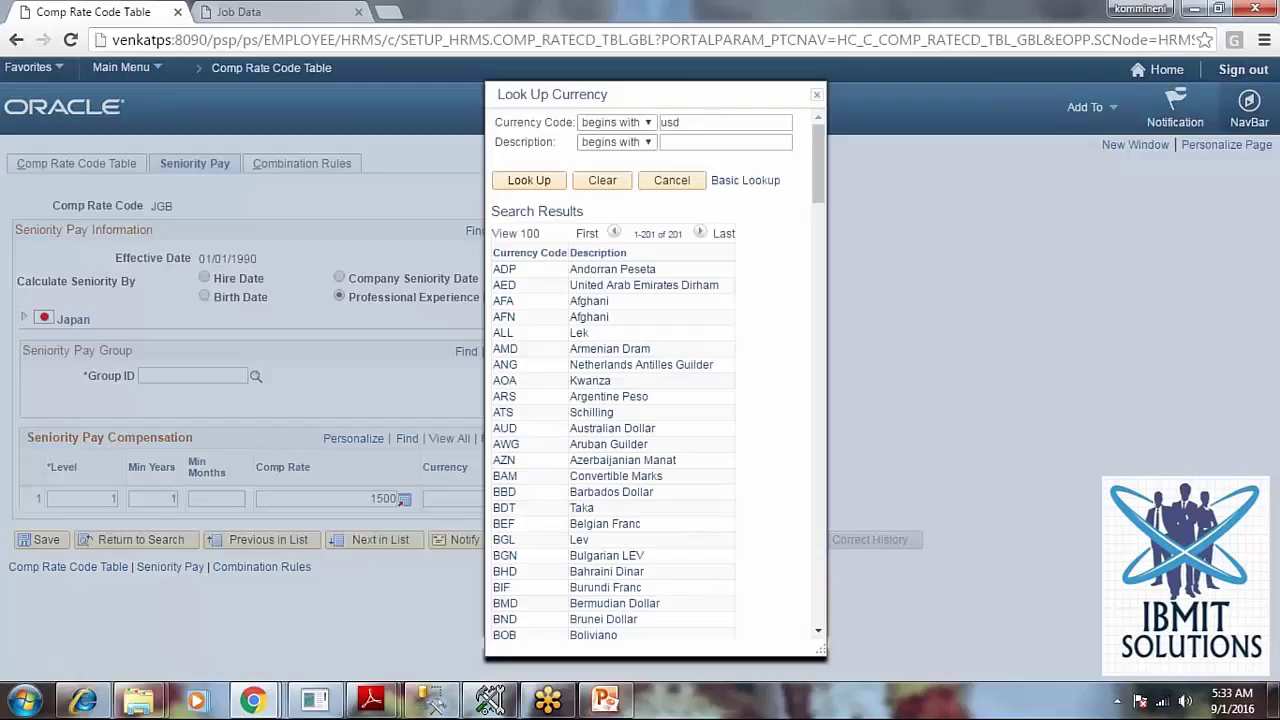
left_click(529, 180)
left_click(505, 404)
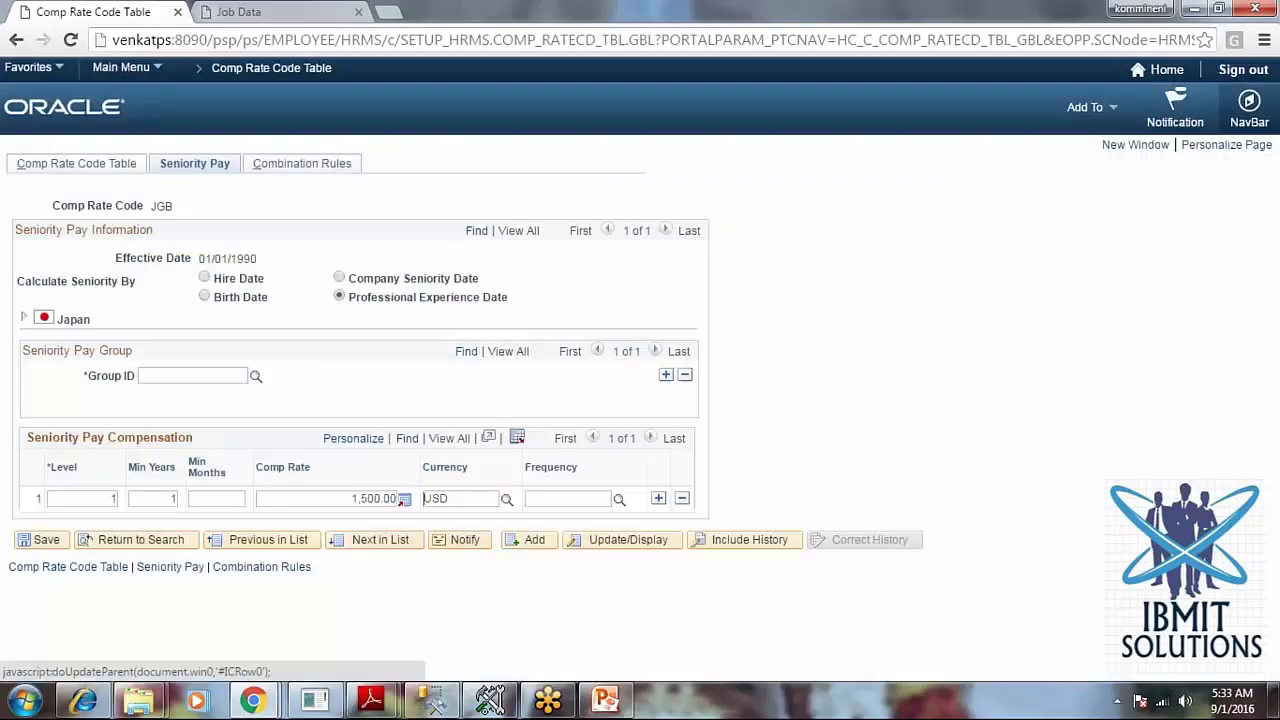
left_click(619, 498)
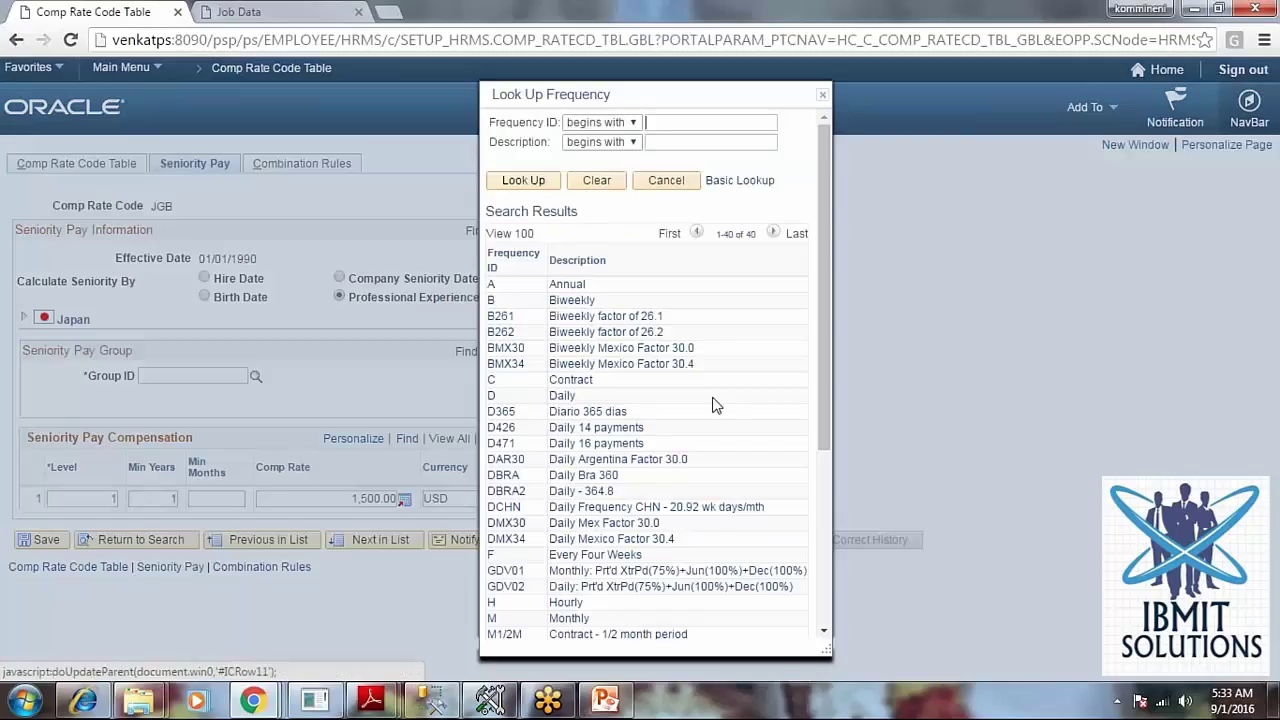
left_click(580, 286)
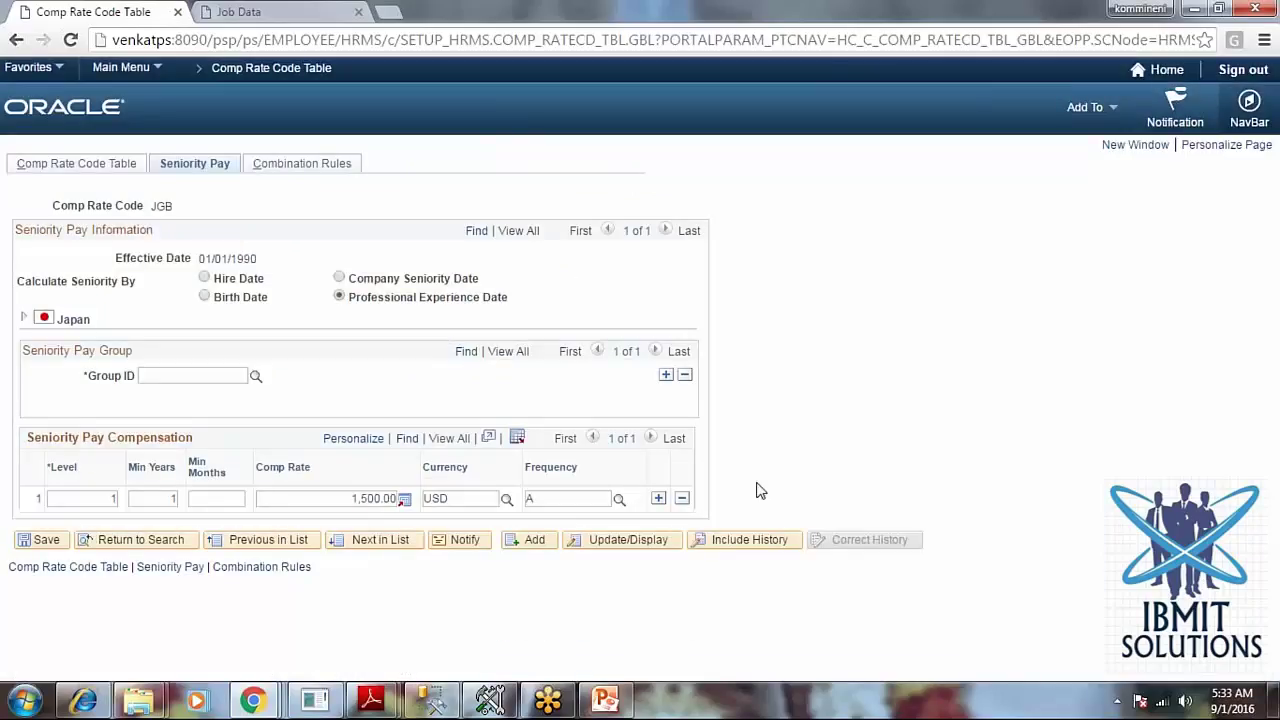
- Open JGB's Combination Rules, search all existing Rate Code Defaulting Rules and review the listed rules
double_click(161, 206)
left_click(337, 163)
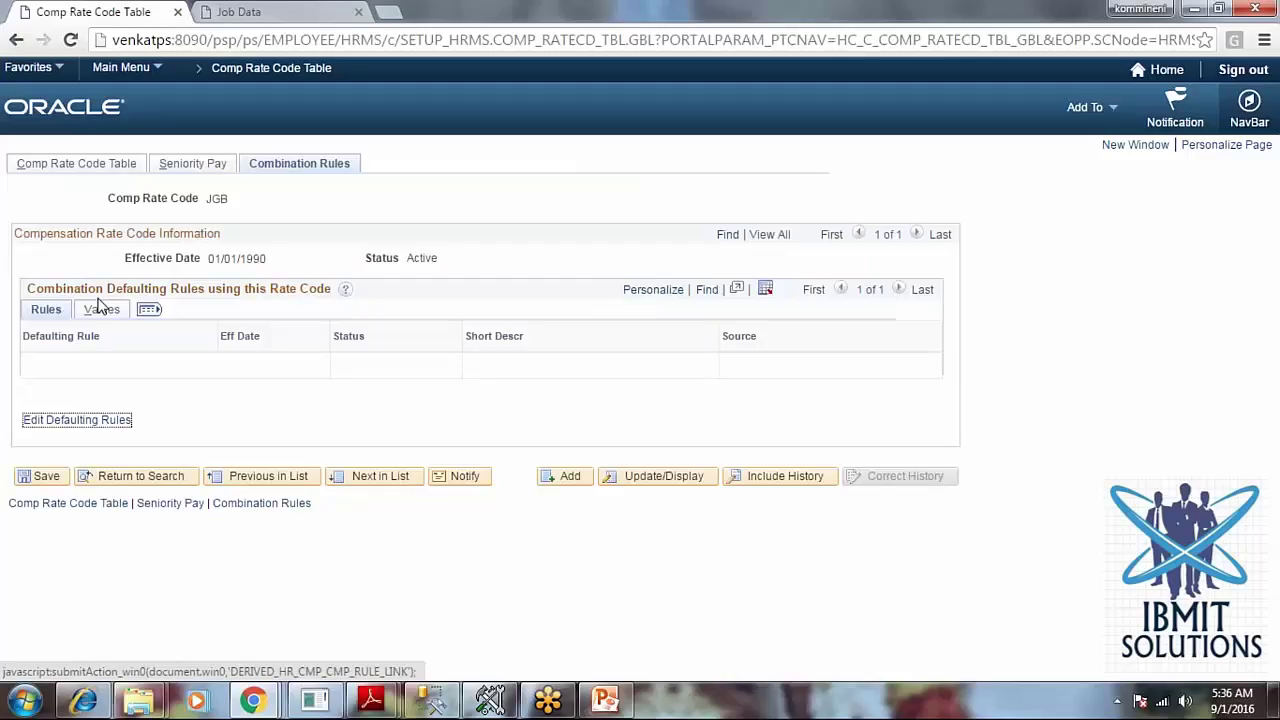
left_click(68, 422)
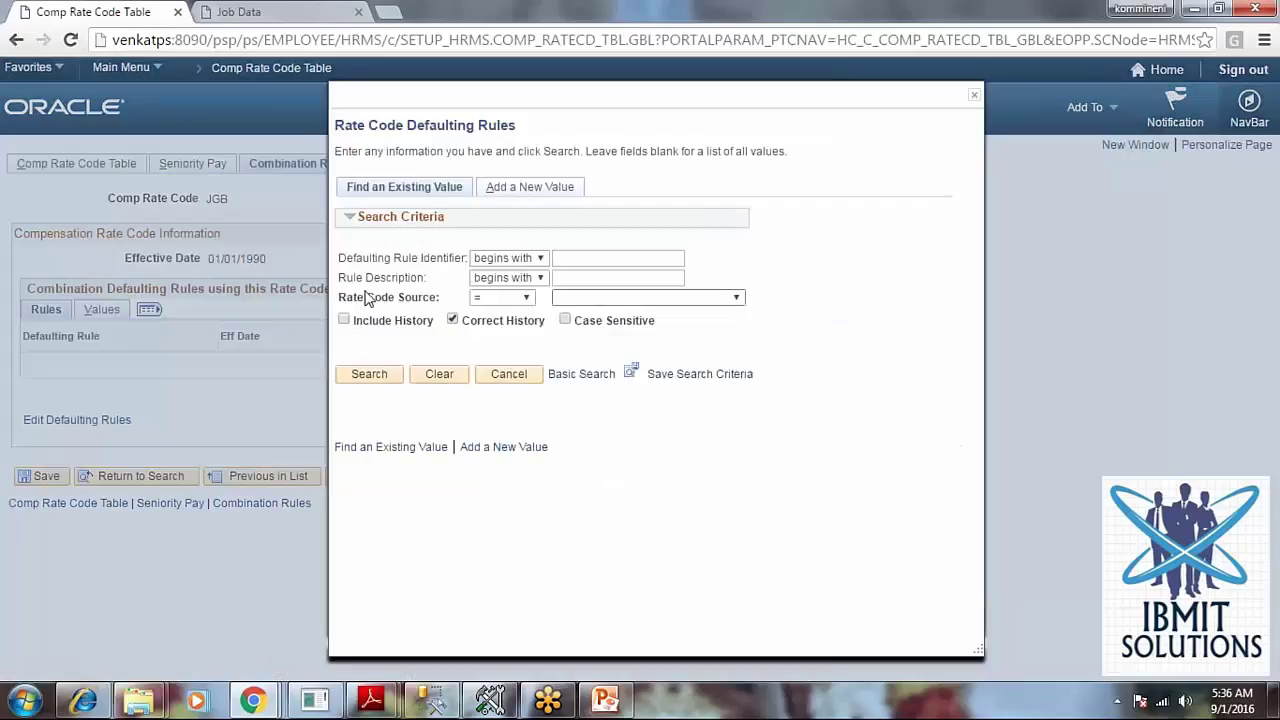
left_click(368, 375)
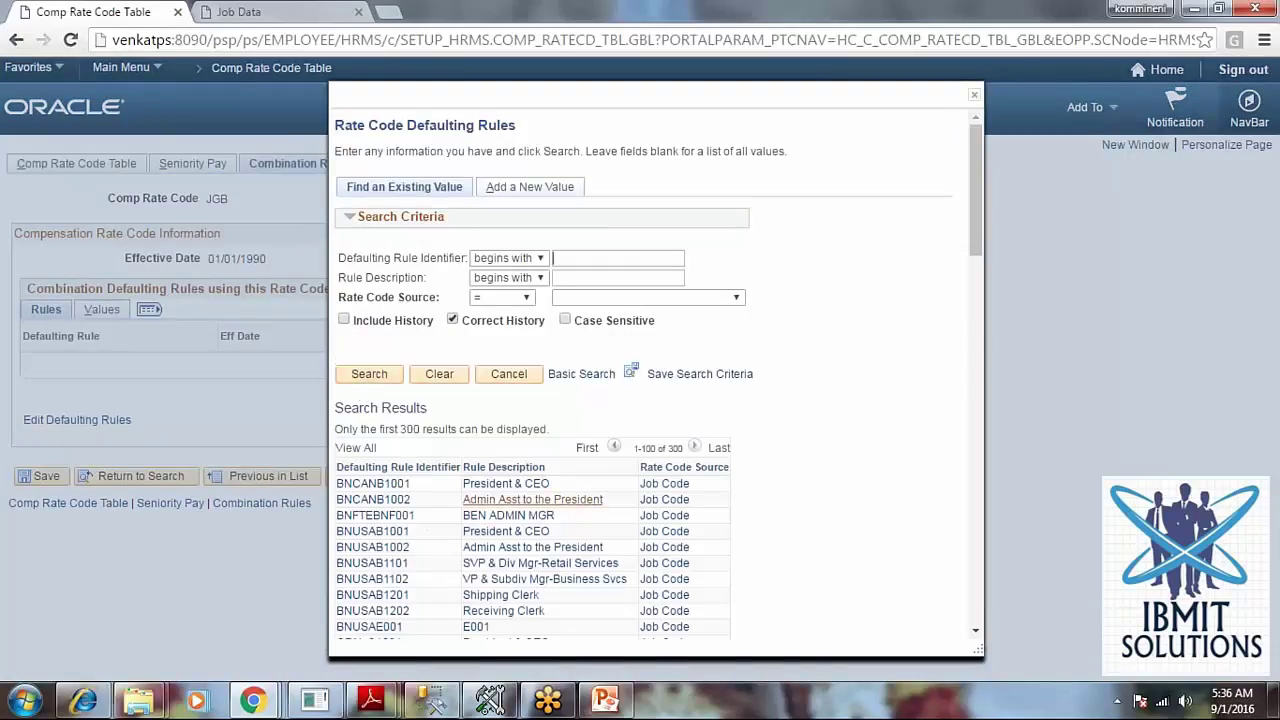
scroll(532, 455, "down", 1)
scroll(533, 452, "down", 3)
scroll(533, 452, "up", 5)
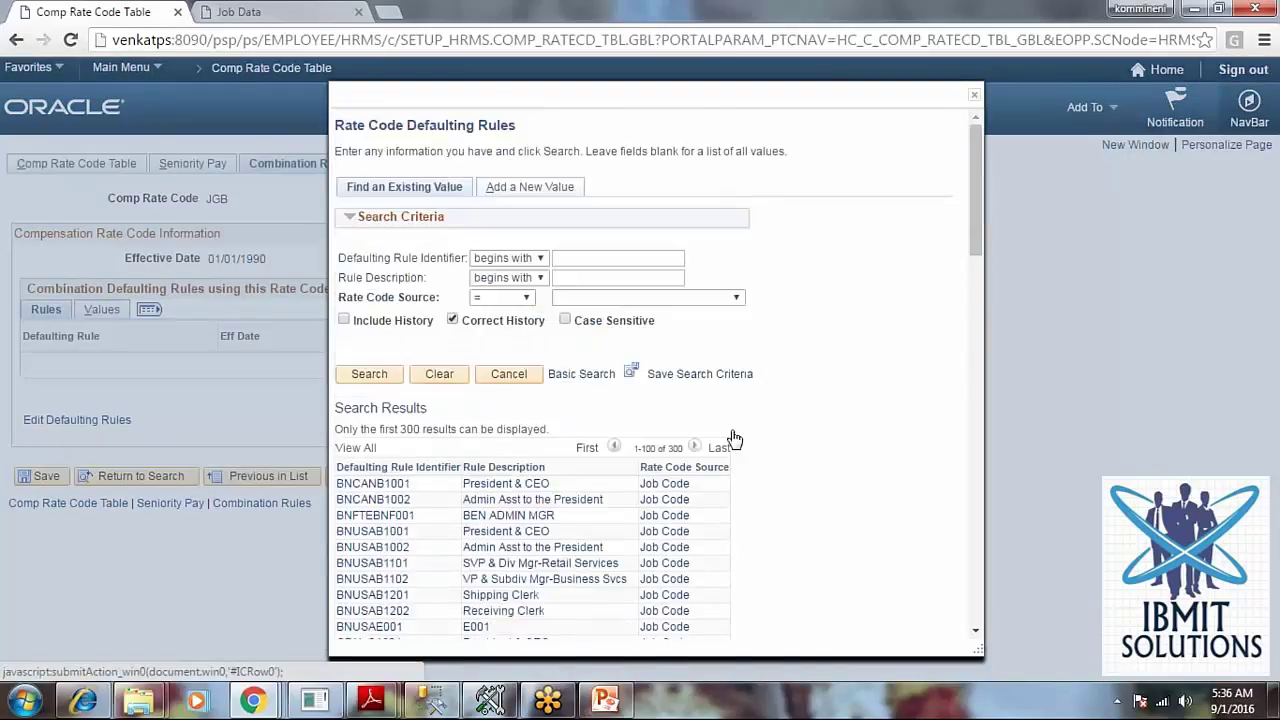
- Close the defaulting rules lookup, leave JGB without saving its seniority pay edits, and search for all existing comp rate codes
left_click(506, 371)
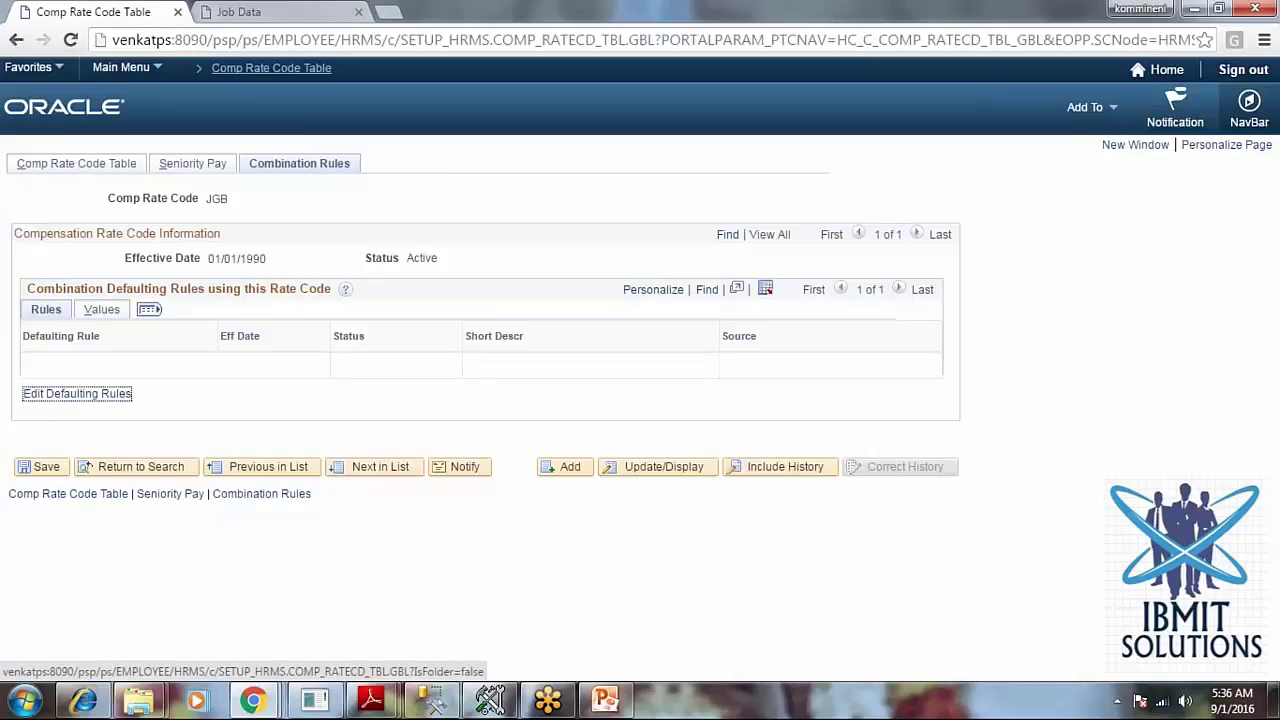
left_click(195, 166)
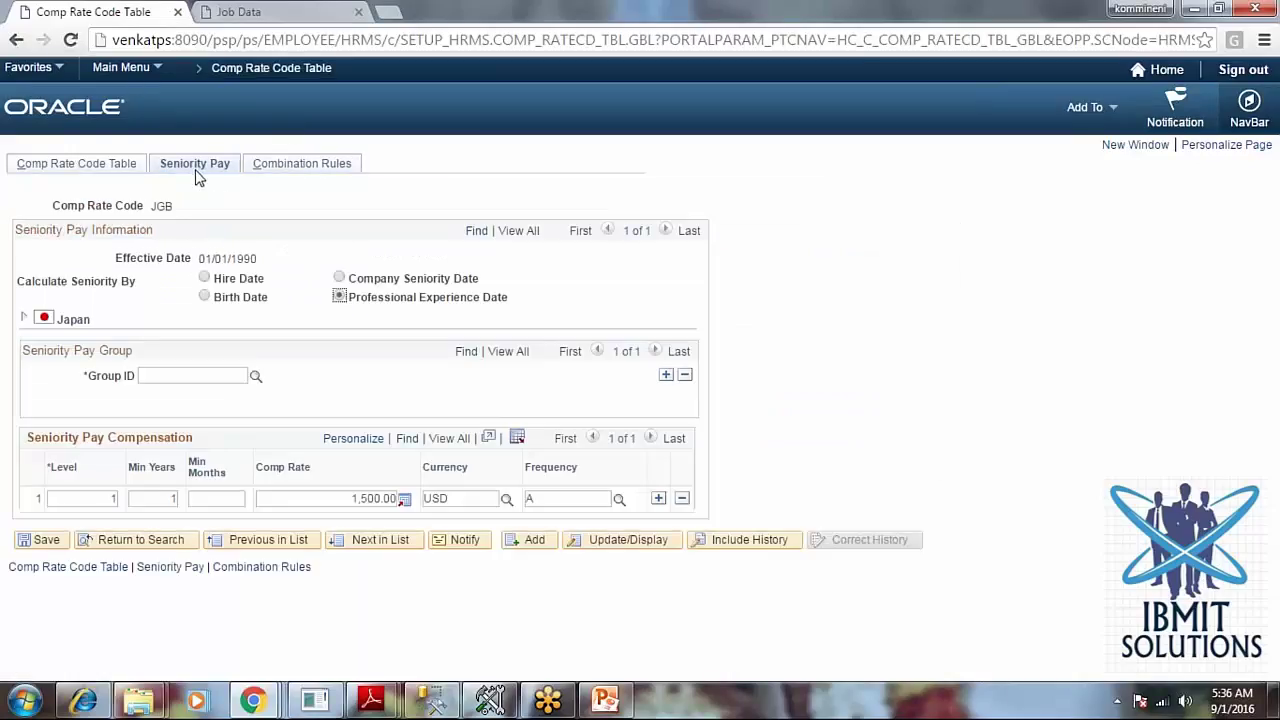
left_click(290, 68)
left_click(503, 393)
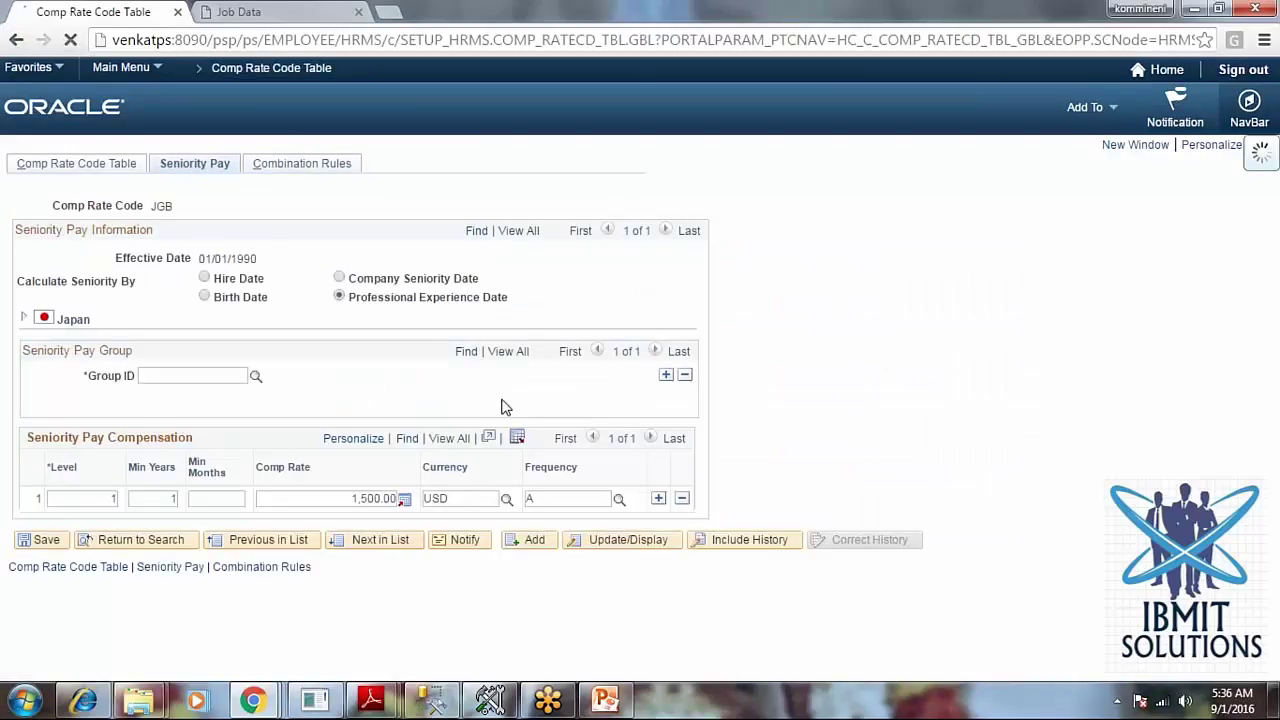
left_click(42, 424)
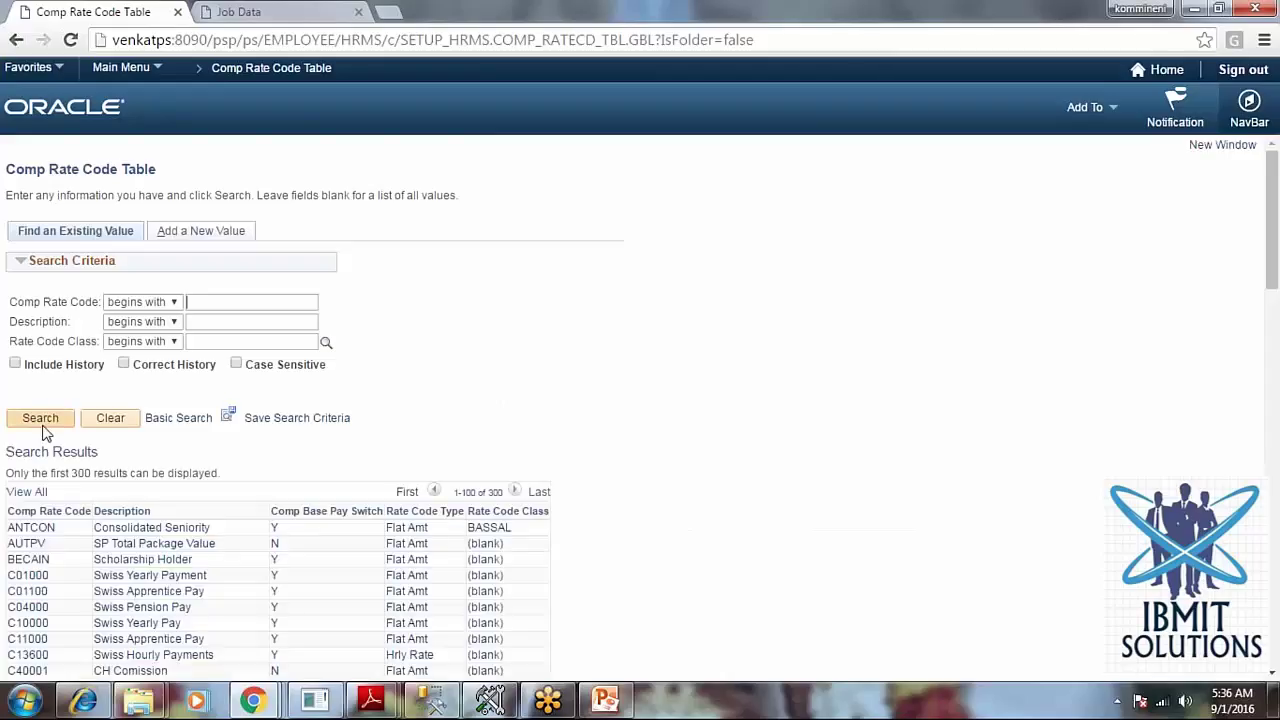
- Review the listed comp rate codes with their descriptions, rate code types and classes, including J07 Job Pay and J06 Supervisor Level Pay
scroll(429, 520, "down", 8)
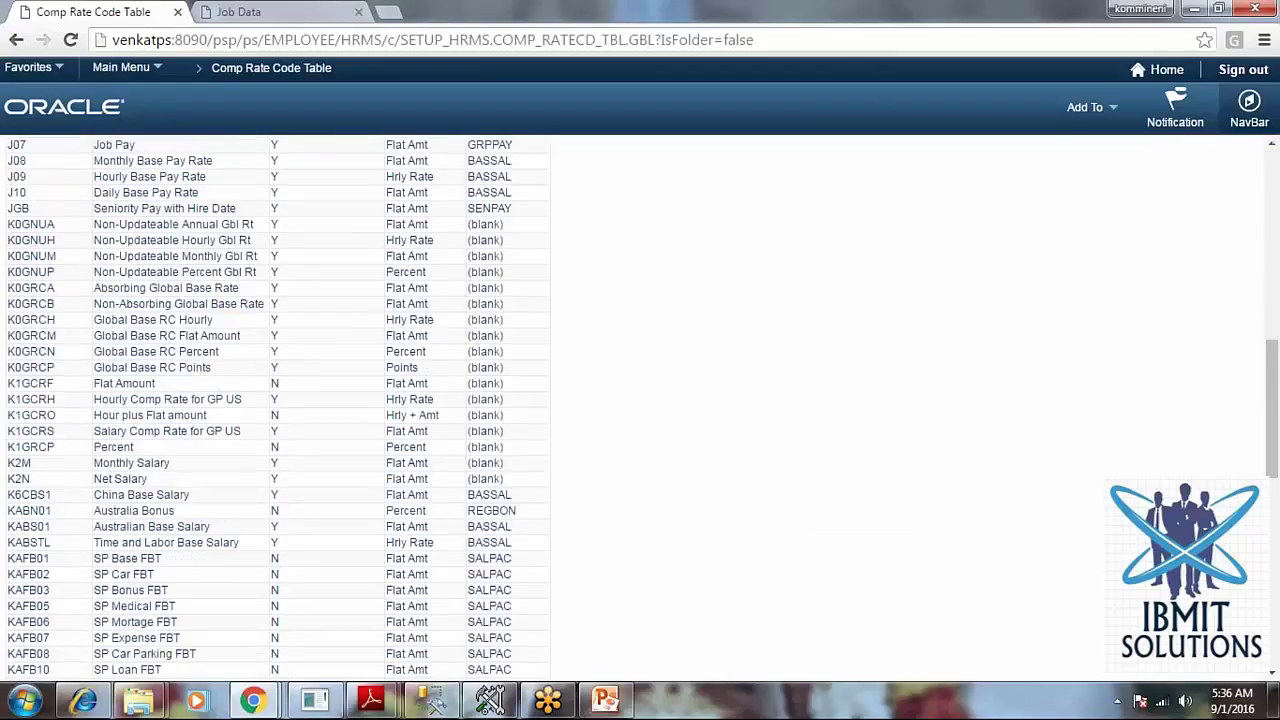
scroll(222, 544, "down", 10)
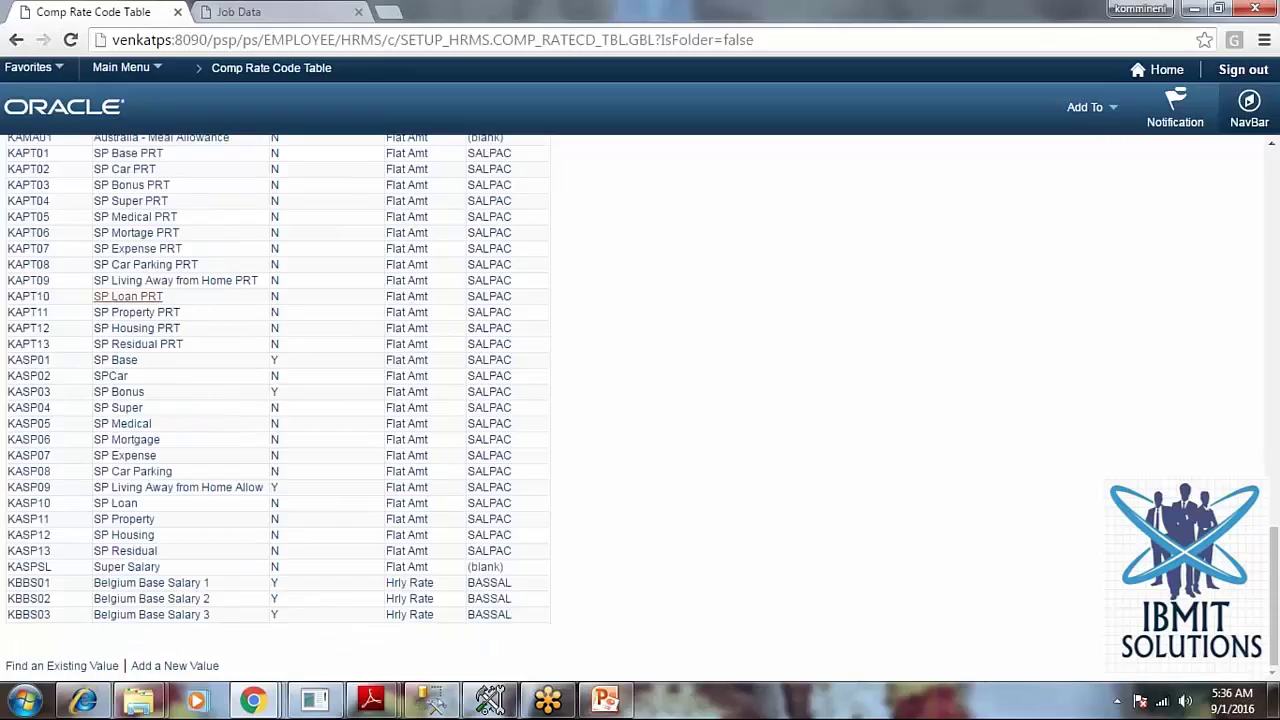
scroll(193, 490, "up", 5)
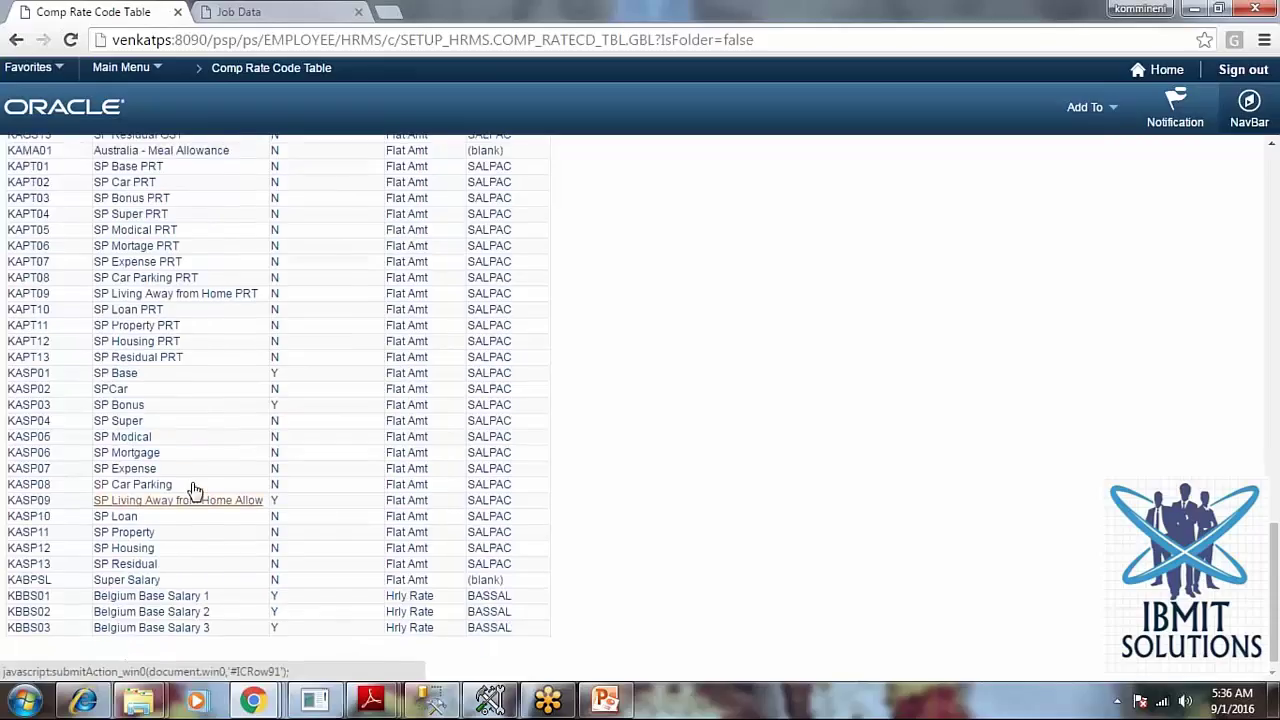
scroll(195, 490, "up", 1)
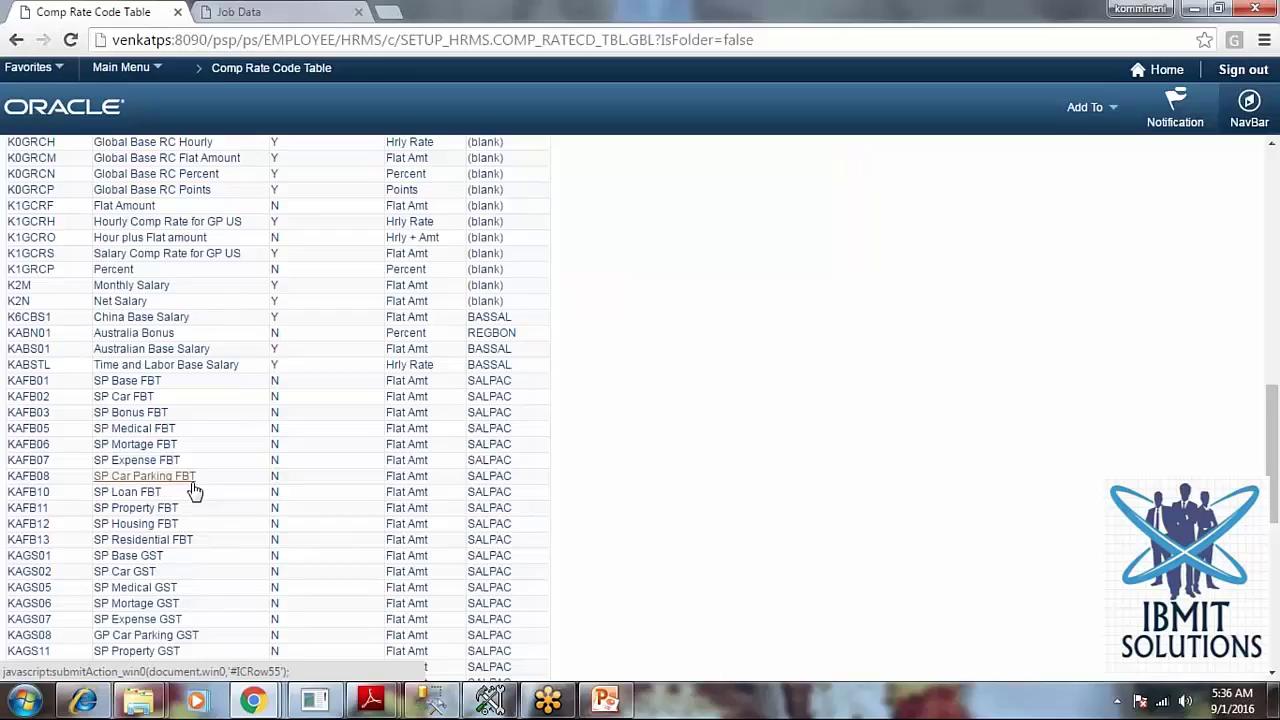
scroll(195, 490, "up", 7)
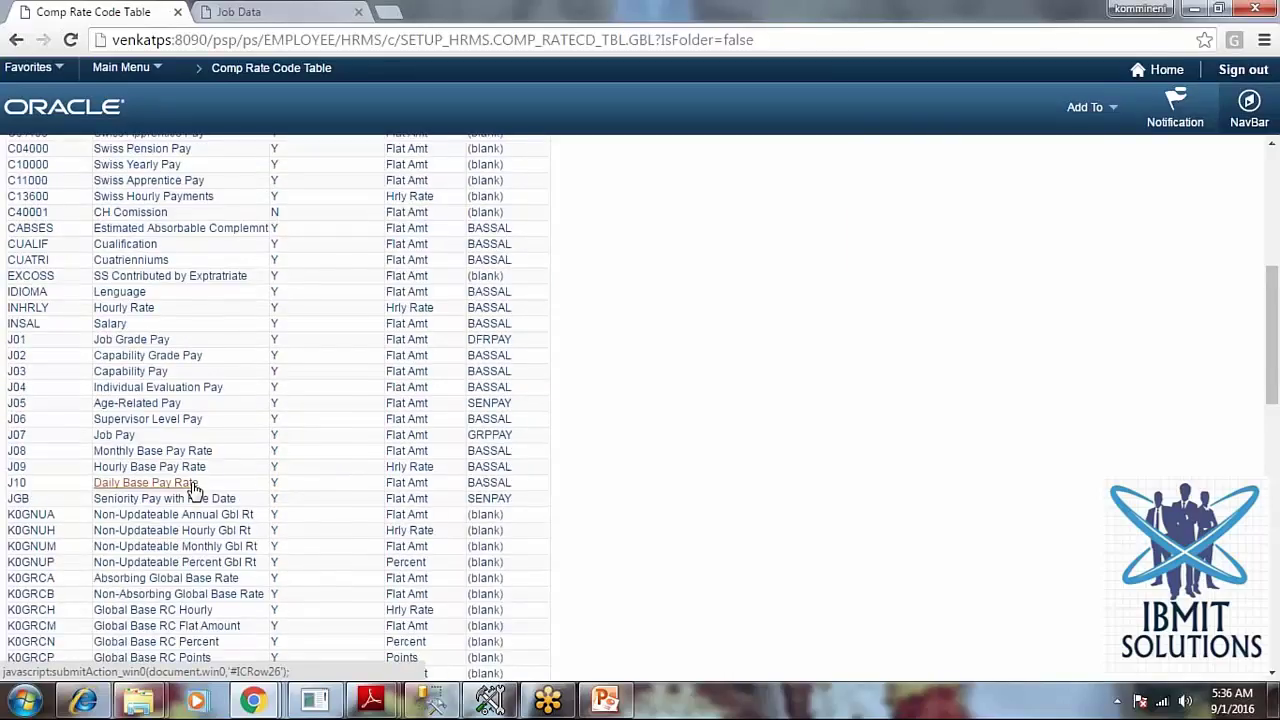
scroll(193, 490, "up", 4)
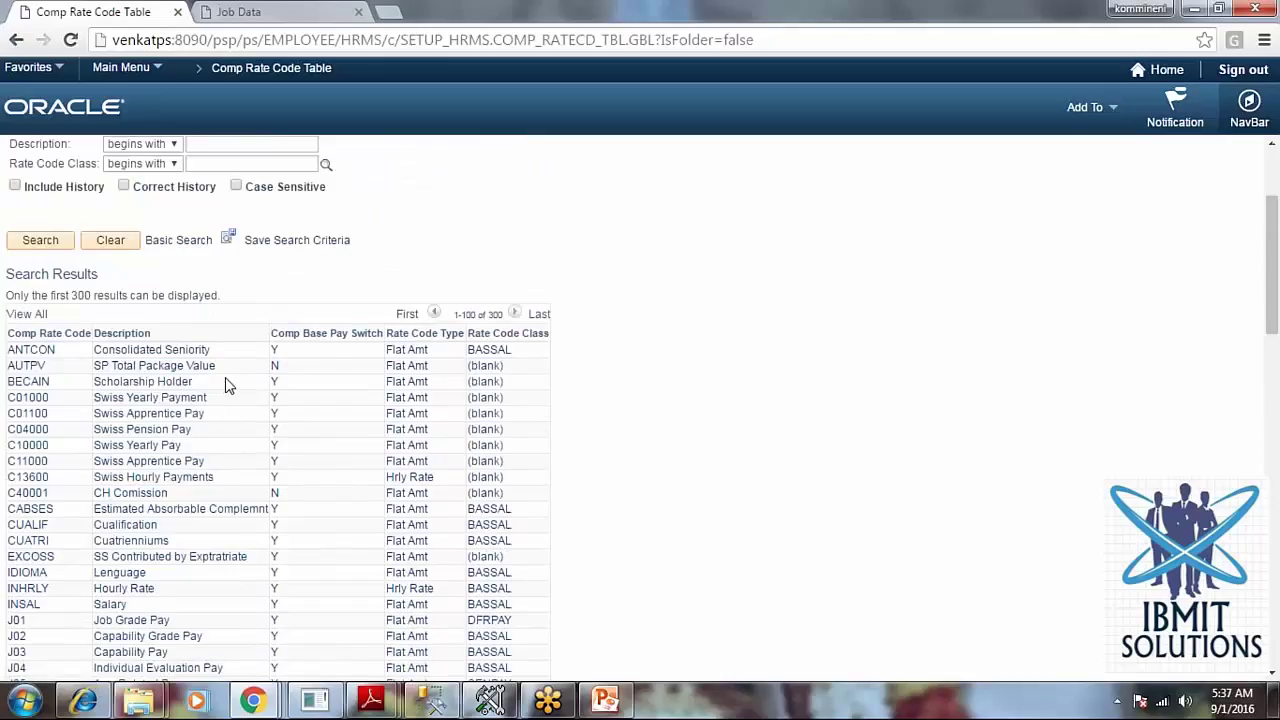
scroll(228, 385, "down", 4)
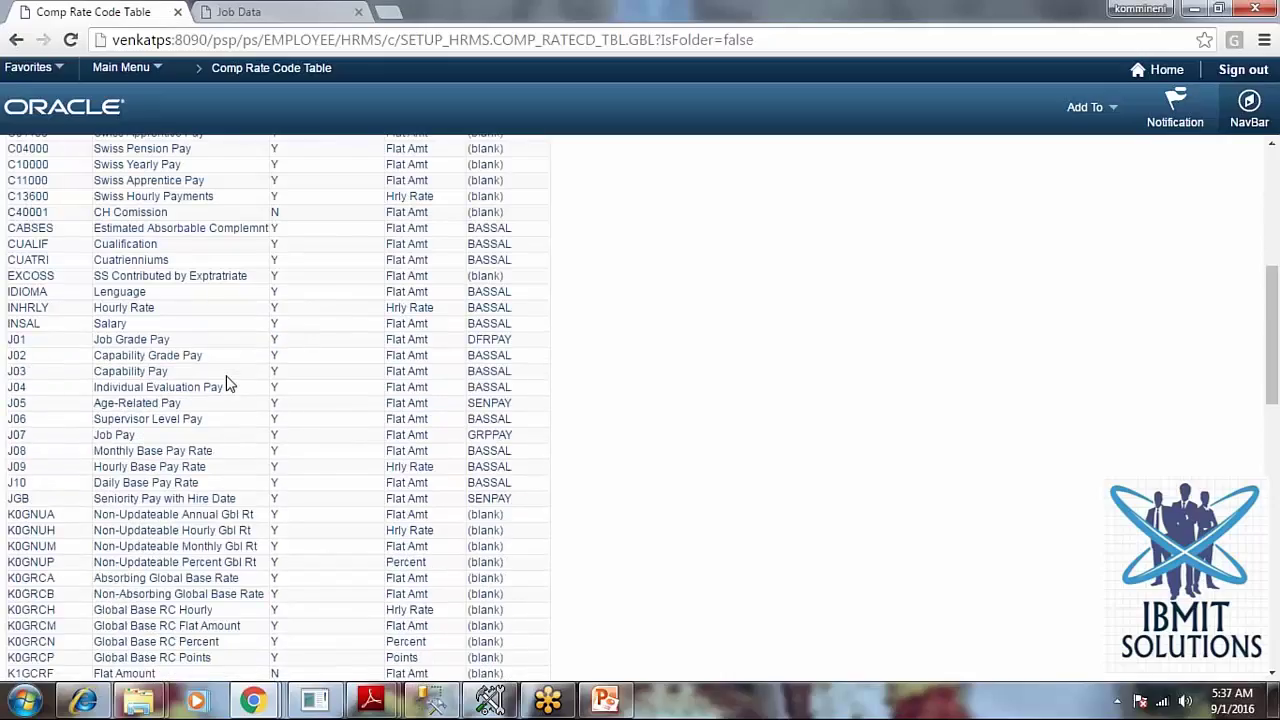
scroll(228, 385, "down", 3)
left_click_drag(143, 248, 44, 250)
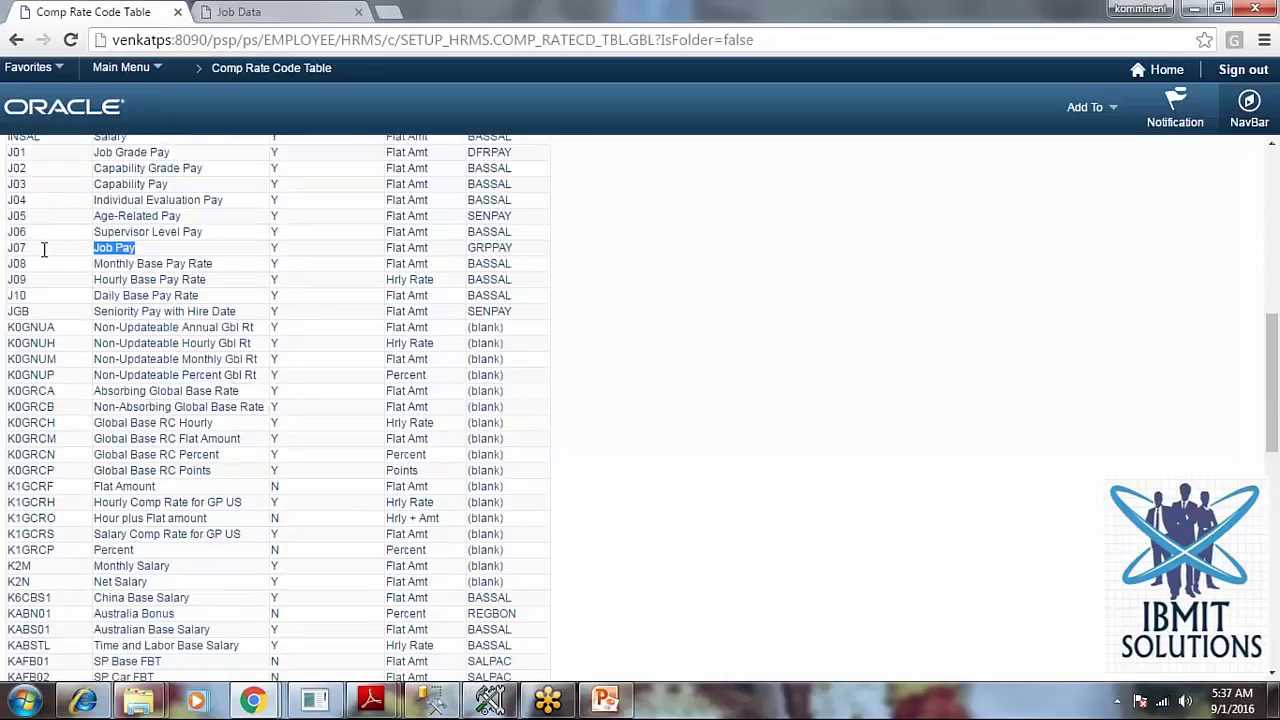
left_click_drag(204, 232, 93, 232)
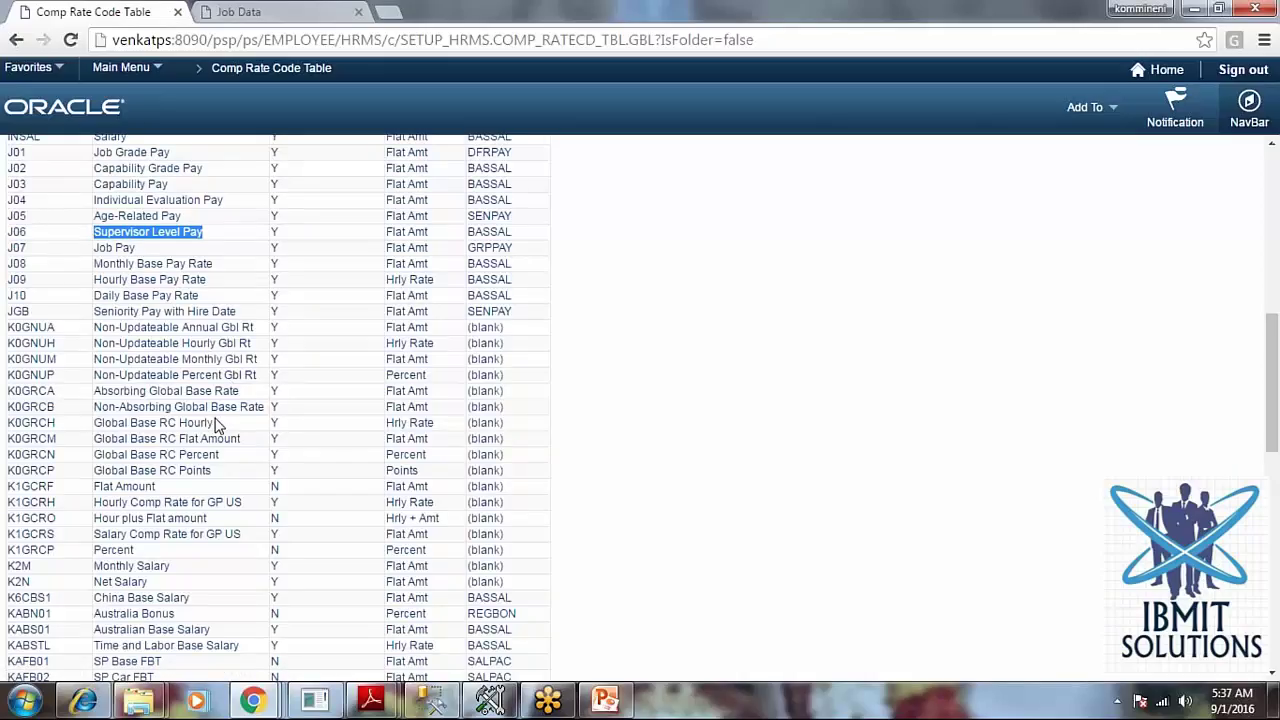
scroll(218, 425, "up", 3)
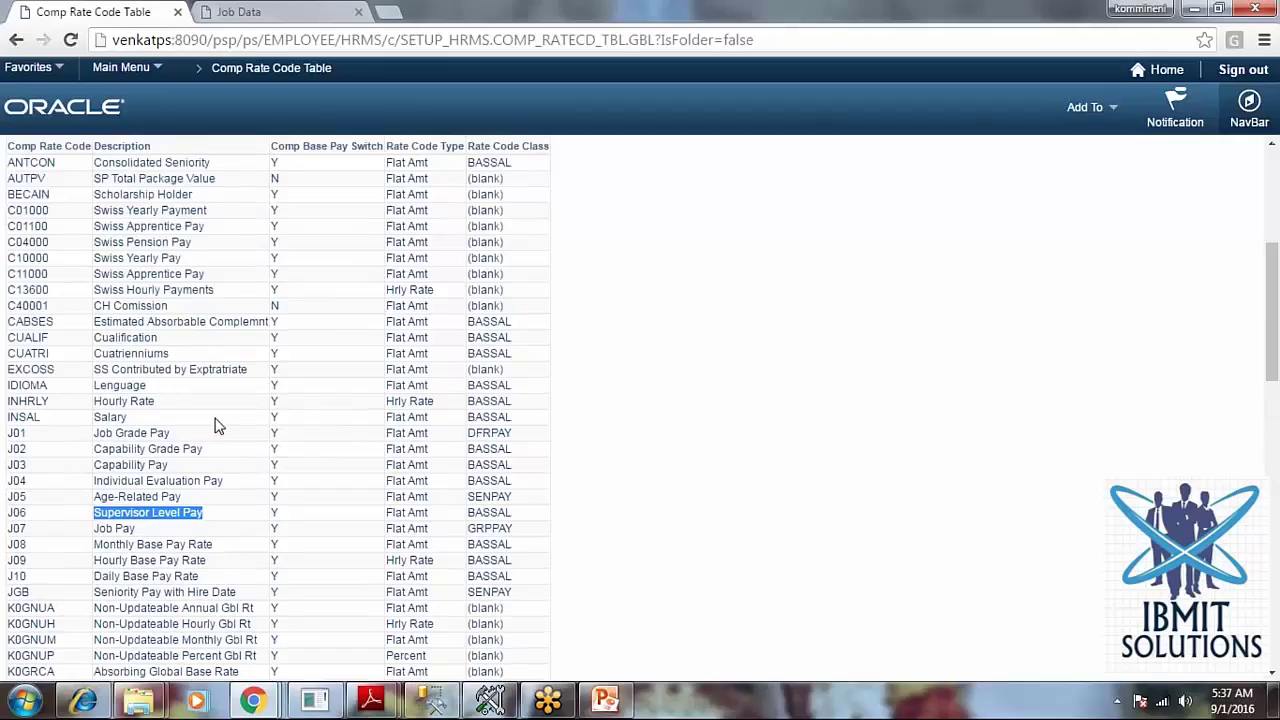
scroll(218, 425, "down", 12)
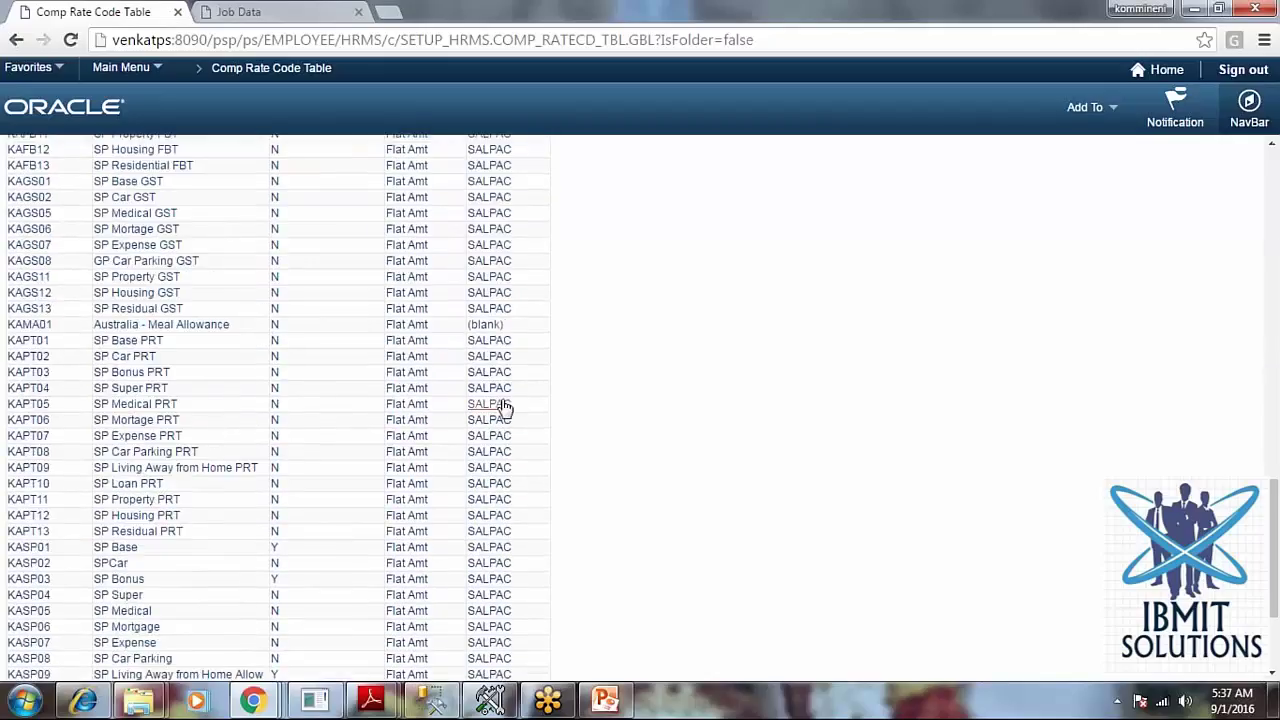
scroll(495, 405, "down", 2)
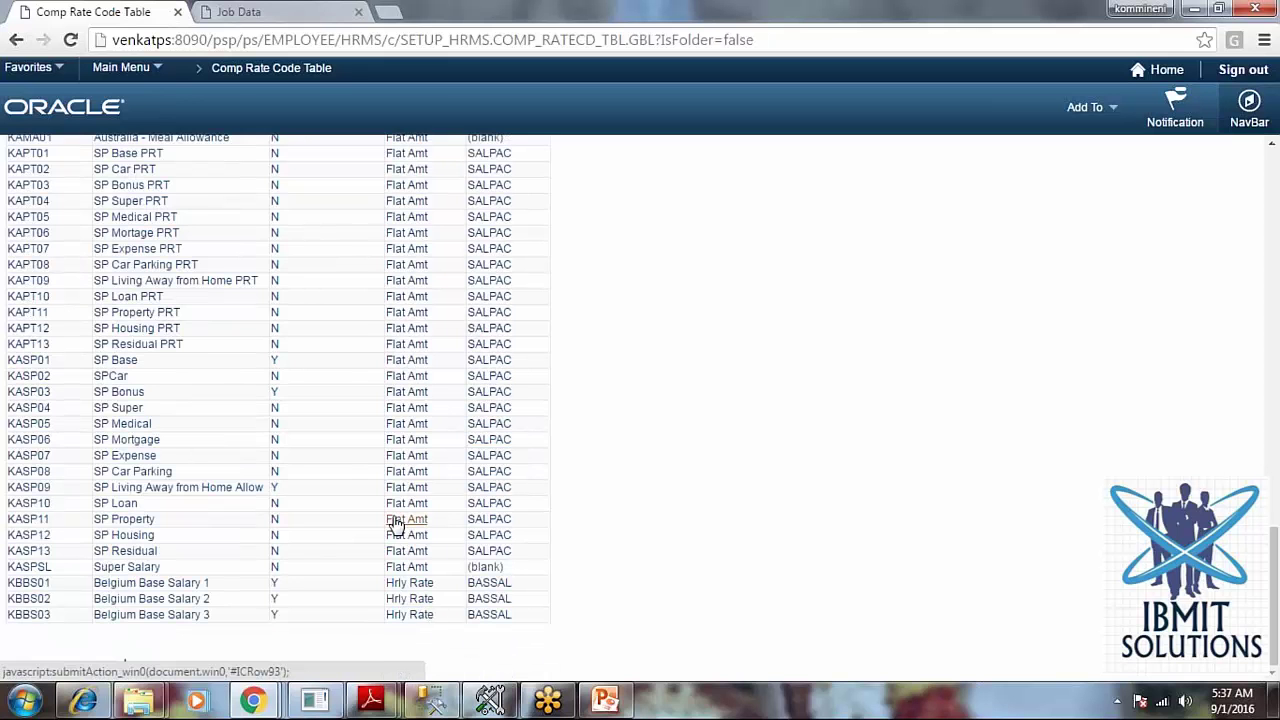
scroll(396, 525, "up", 20)
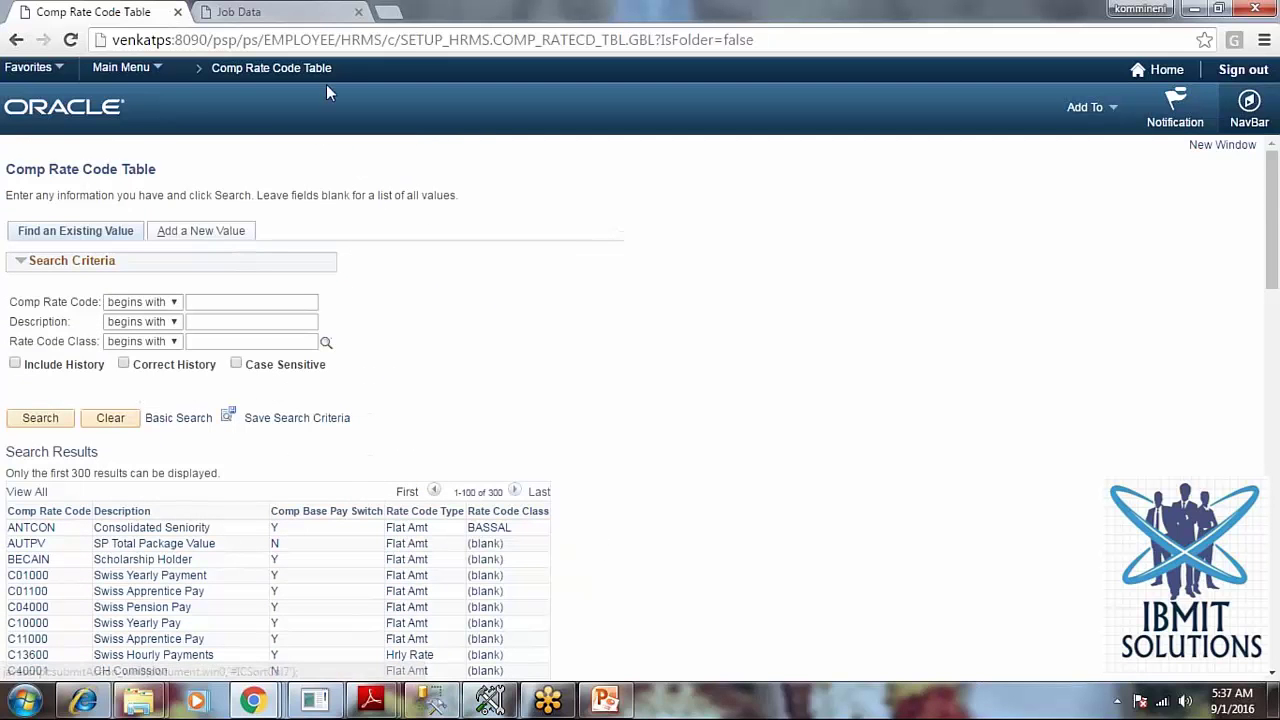